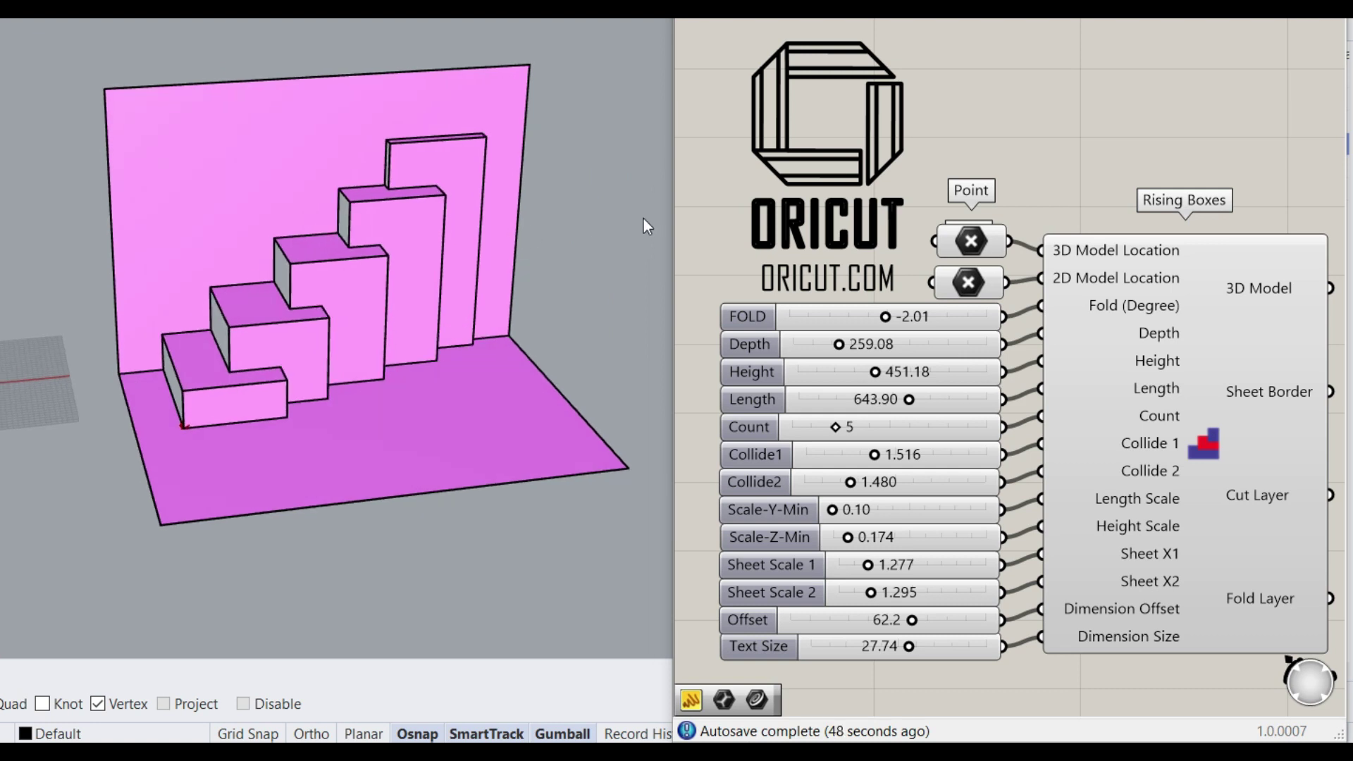
# Step: Try different FOLD and Count values on the Rising Boxes pop-up, ending with FOLD at 4.80 and Count at 5
pyautogui.moveTo(887, 317)
pyautogui.mouseDown()
pyautogui.moveTo(960, 327)
pyautogui.moveTo(766, 327)
pyautogui.moveTo(987, 326)
pyautogui.moveTo(836, 339)
pyautogui.moveTo(893, 326)
pyautogui.mouseUp()
pyautogui.moveTo(394, 267); pyautogui.dragTo(310, 271, button='right')
pyautogui.moveTo(831, 421)
pyautogui.mouseDown()
pyautogui.moveTo(884, 431)
pyautogui.moveTo(831, 429)
pyautogui.mouseUp()
pyautogui.moveTo(212, 317); pyautogui.dragTo(315, 348, button='right')
pyautogui.scroll(4, 315, 348)
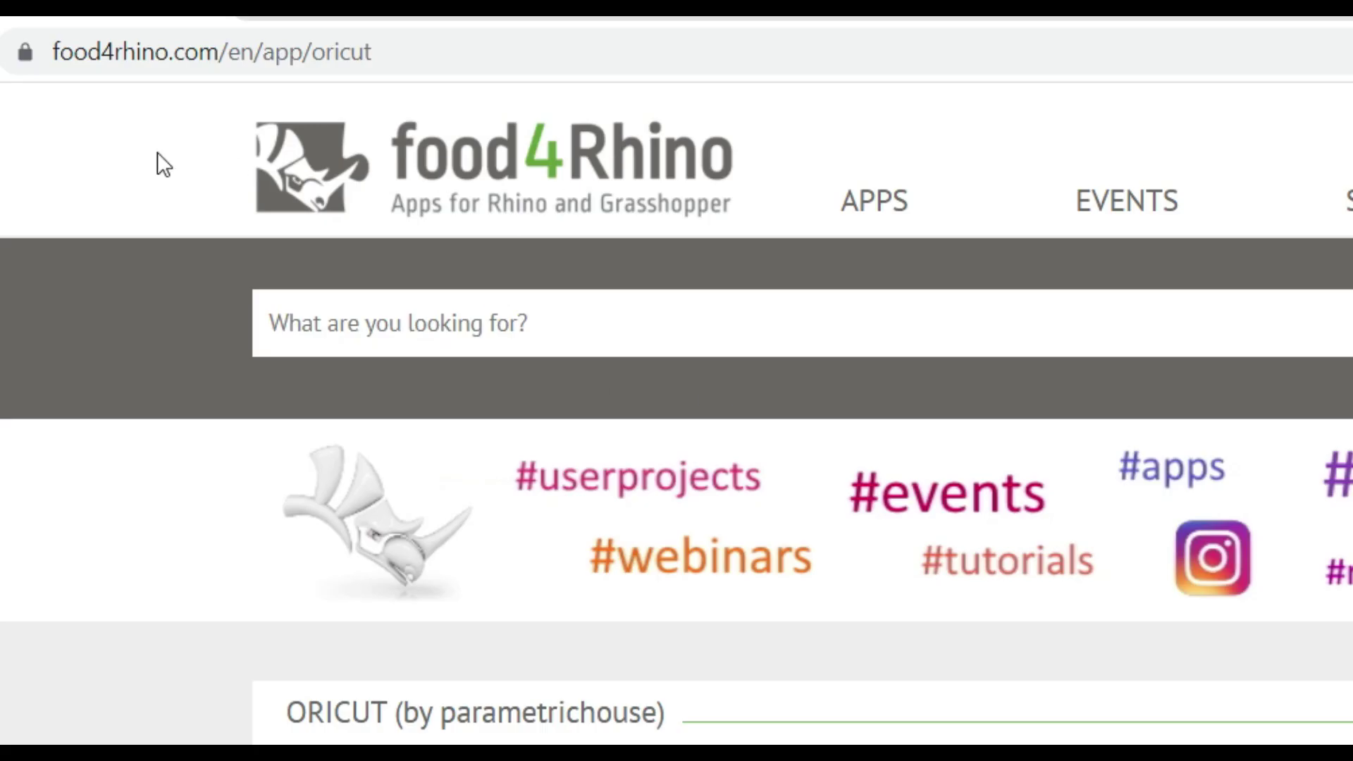
# Step: Examine the Oricut 0.2 entry on the food4Rhino Oricut page and the plugin's Patterns components in Grasshopper
pyautogui.scroll(-3, 121, 574)
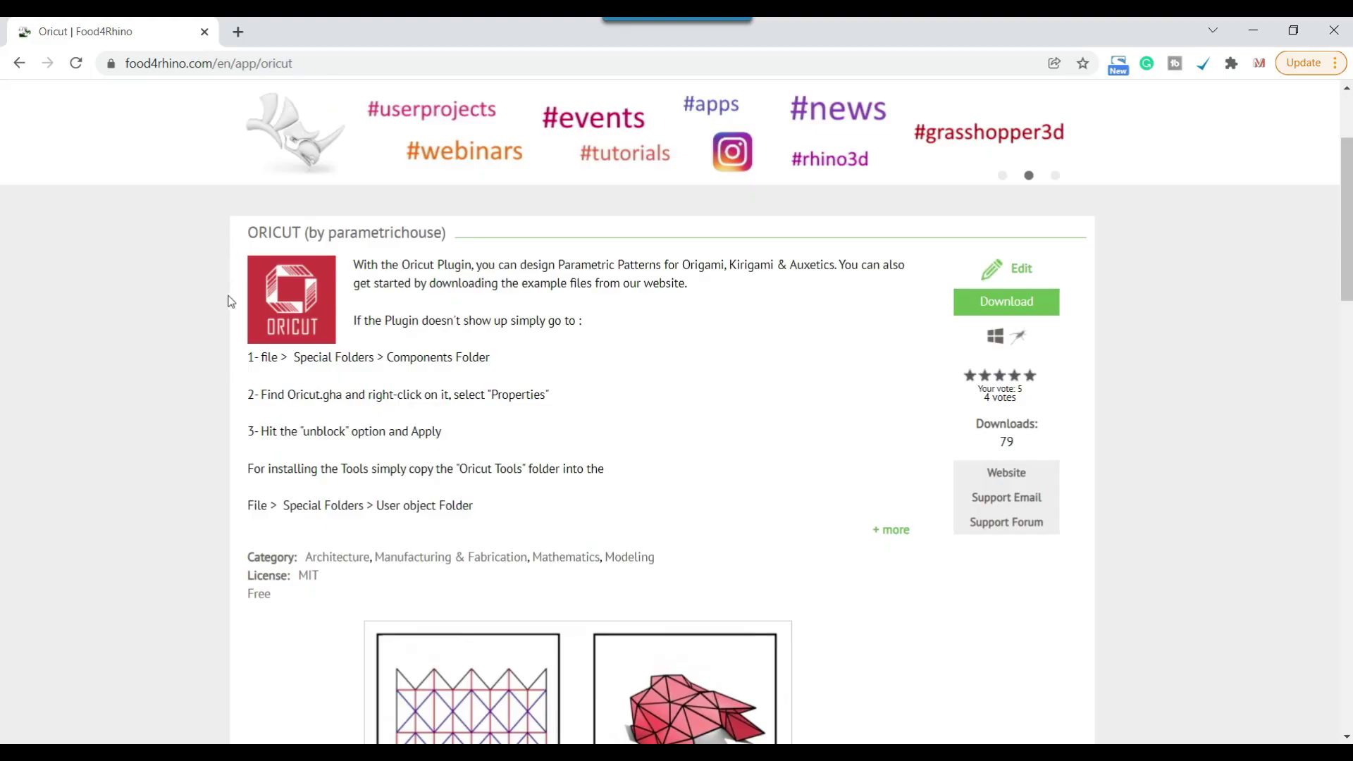
pyautogui.scroll(-12, 227, 303)
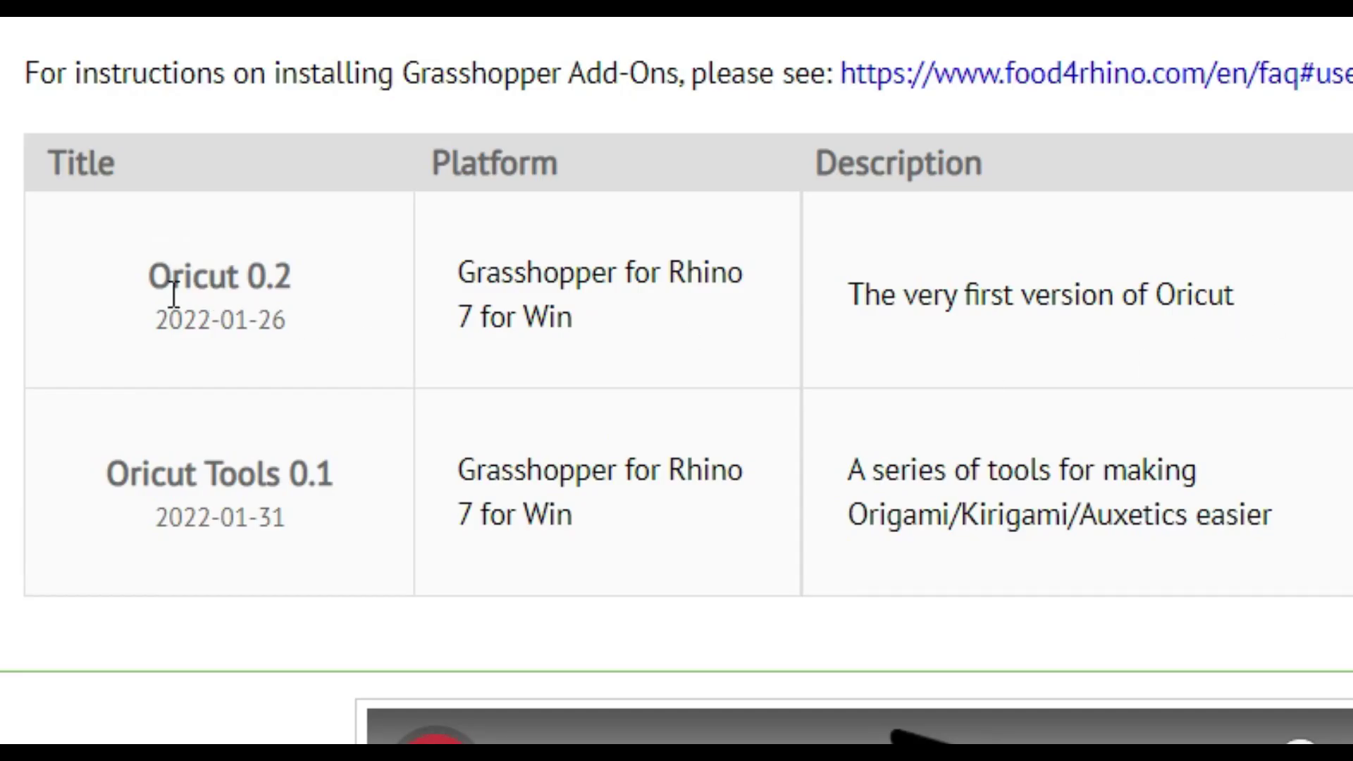
pyautogui.moveTo(133, 279); pyautogui.dragTo(305, 269)
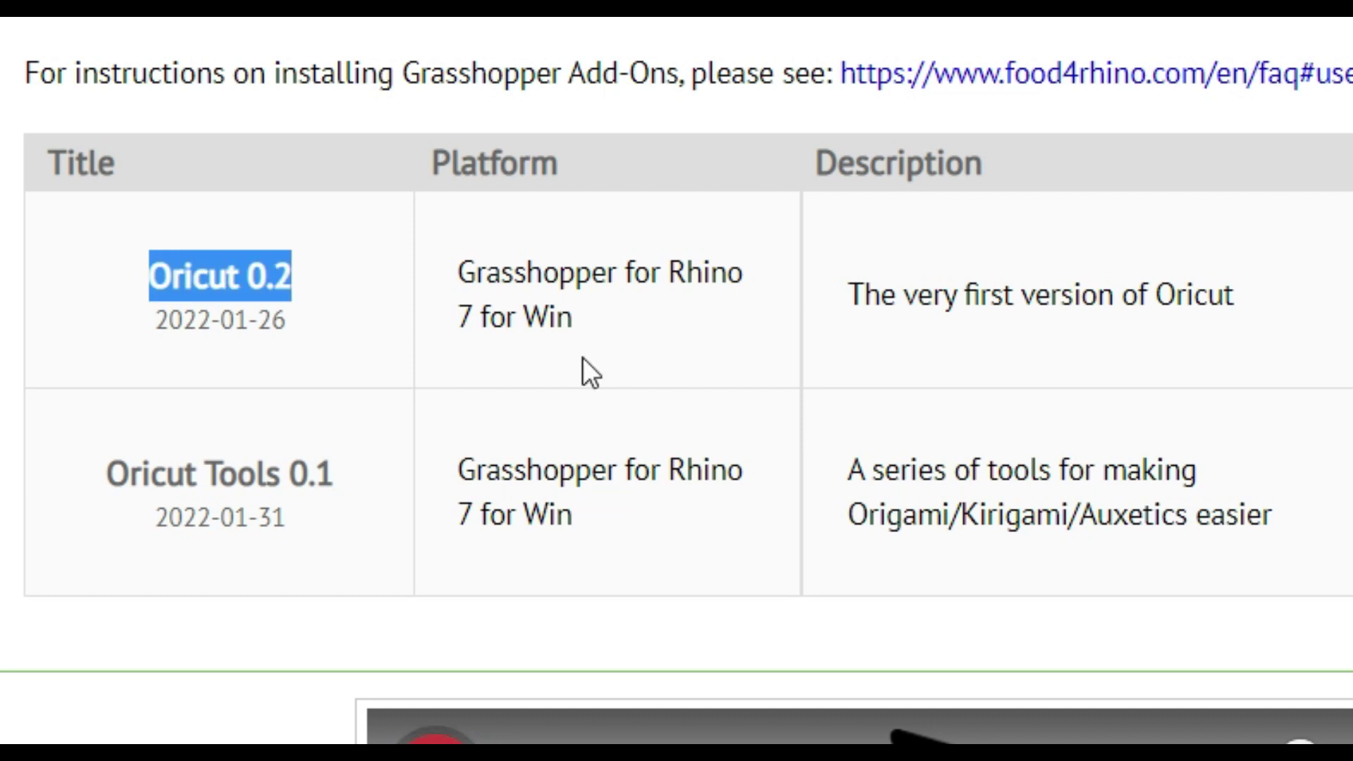
pyautogui.click(1092, 567)
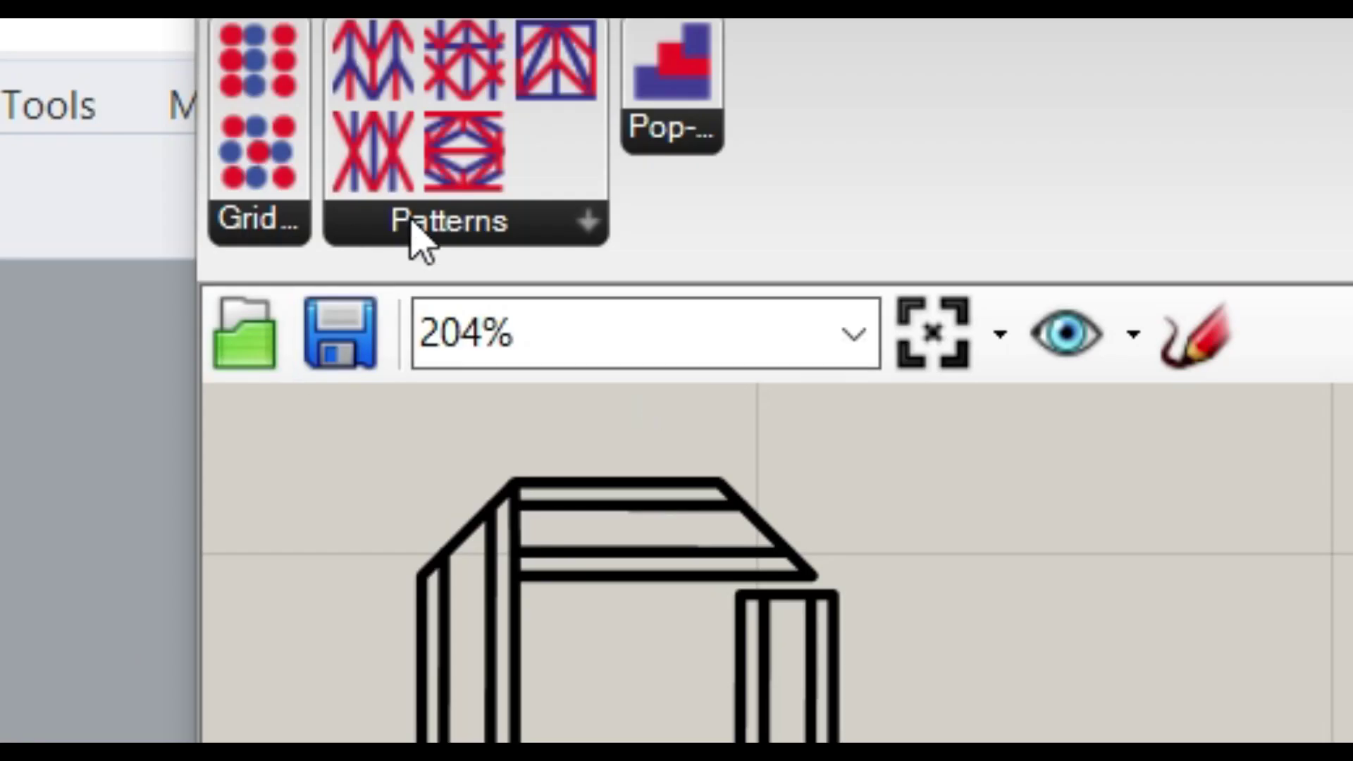
pyautogui.click(441, 218)
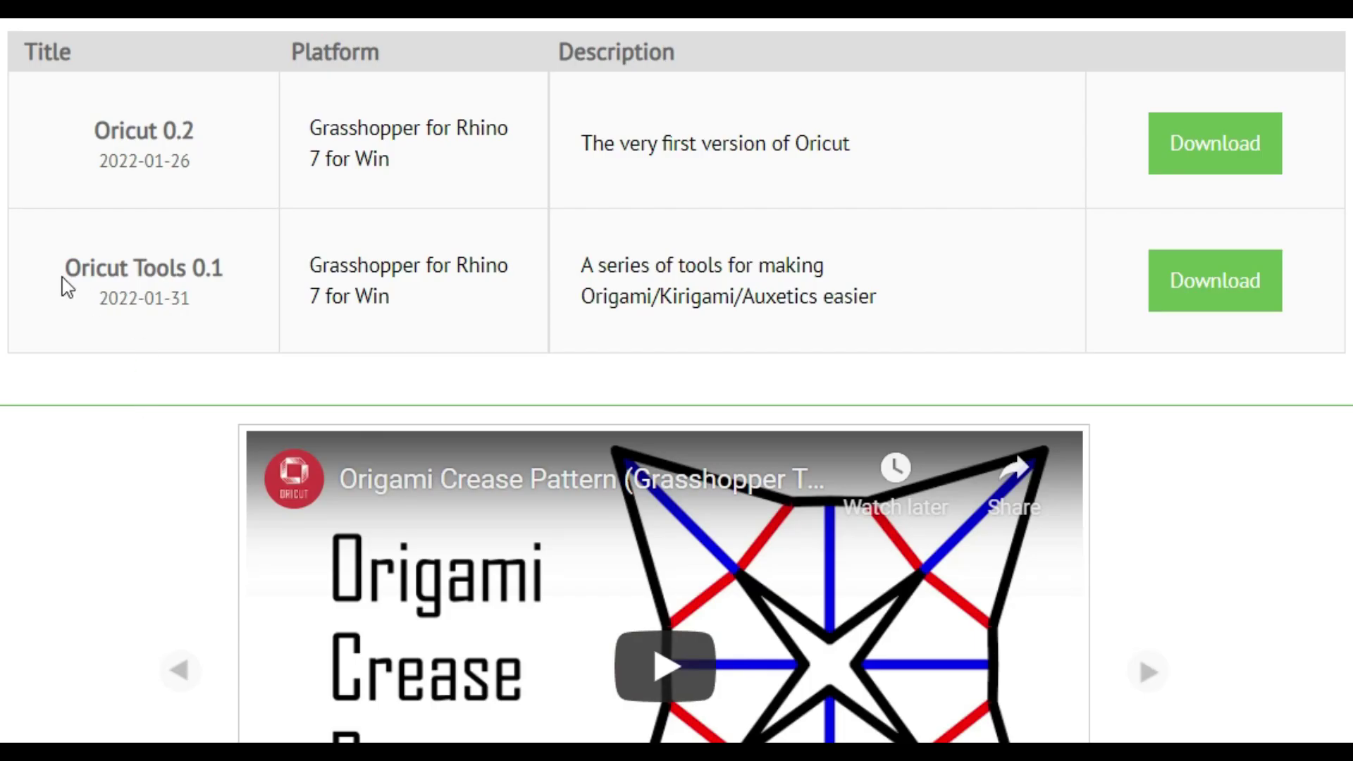
# Step: Find the Oricut Tools 0.1 entry on the Oricut page, download its package and open oricut-01.zip
pyautogui.moveTo(65, 269); pyautogui.dragTo(226, 270)
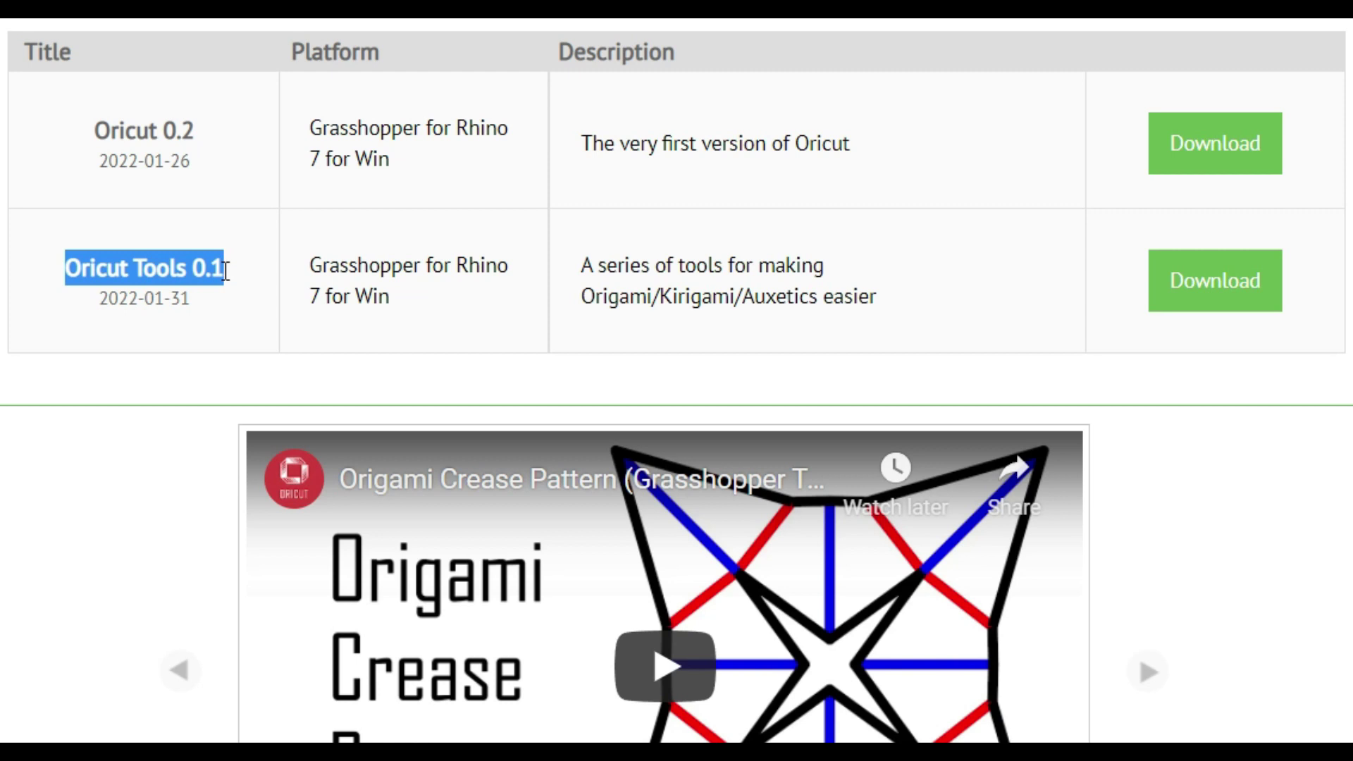
pyautogui.click(251, 324)
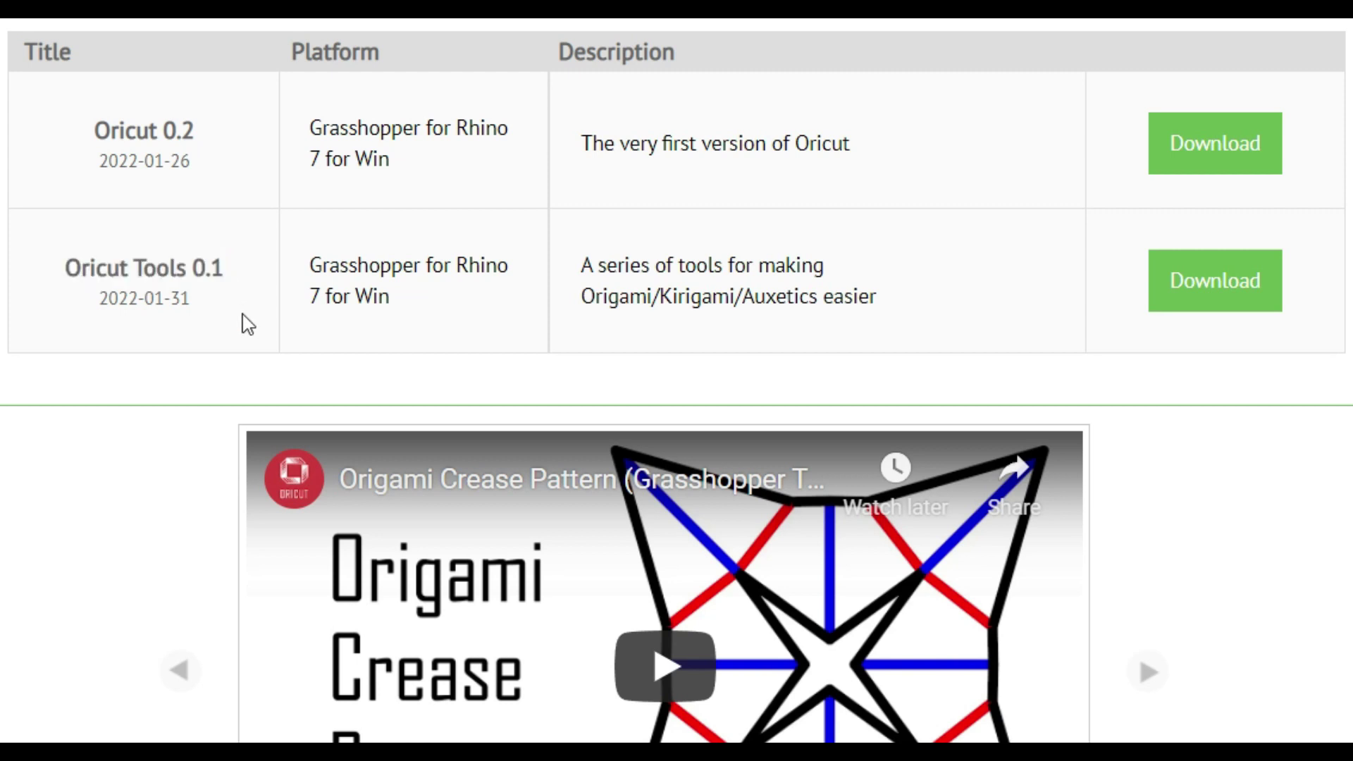
pyautogui.moveTo(583, 303); pyautogui.dragTo(644, 320)
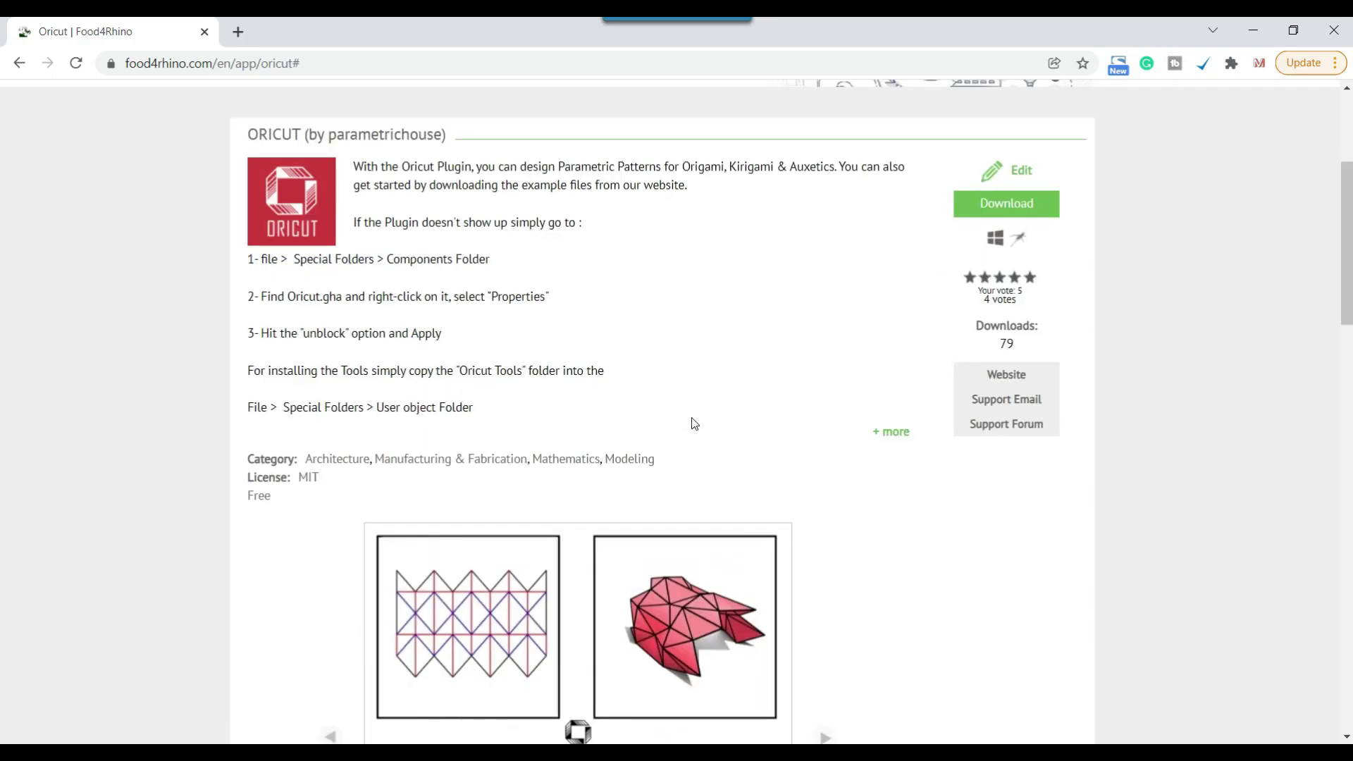
pyautogui.scroll(-12, 694, 423)
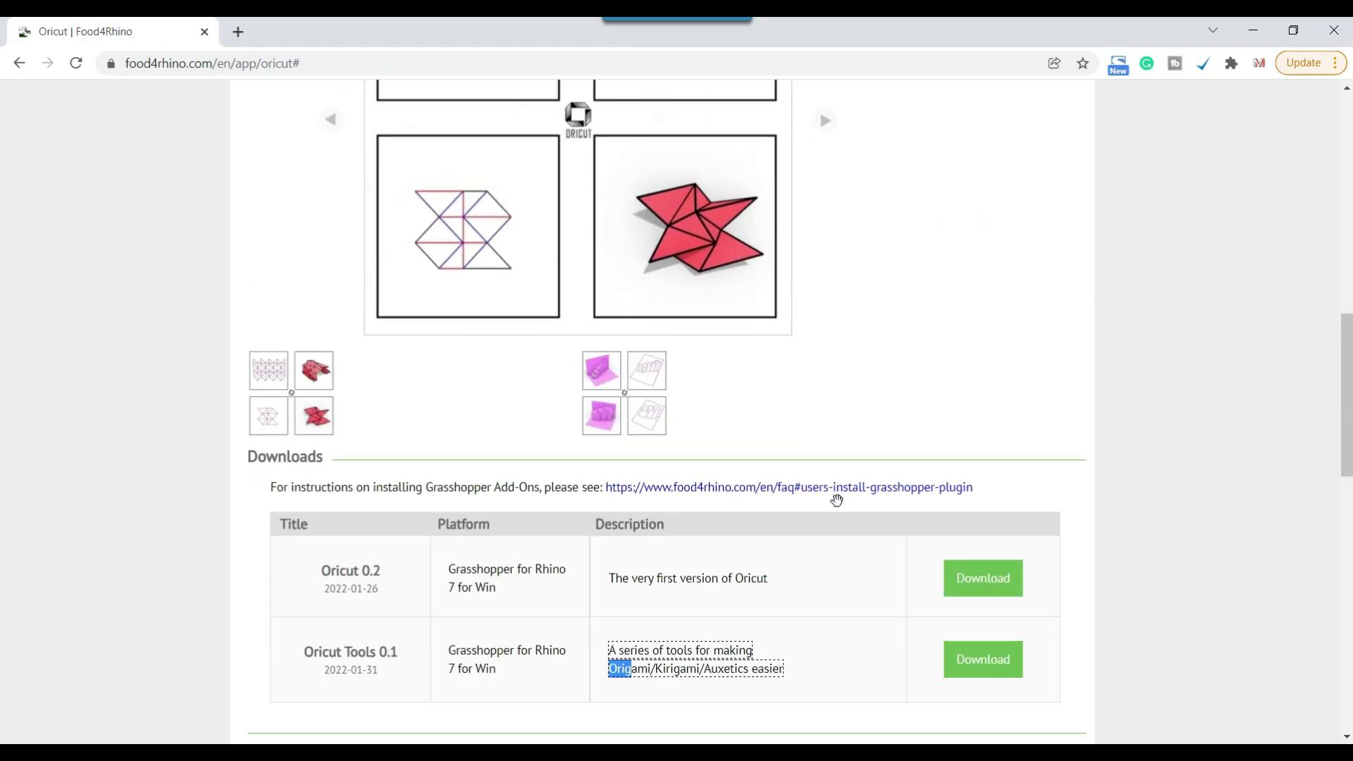
pyautogui.click(846, 415)
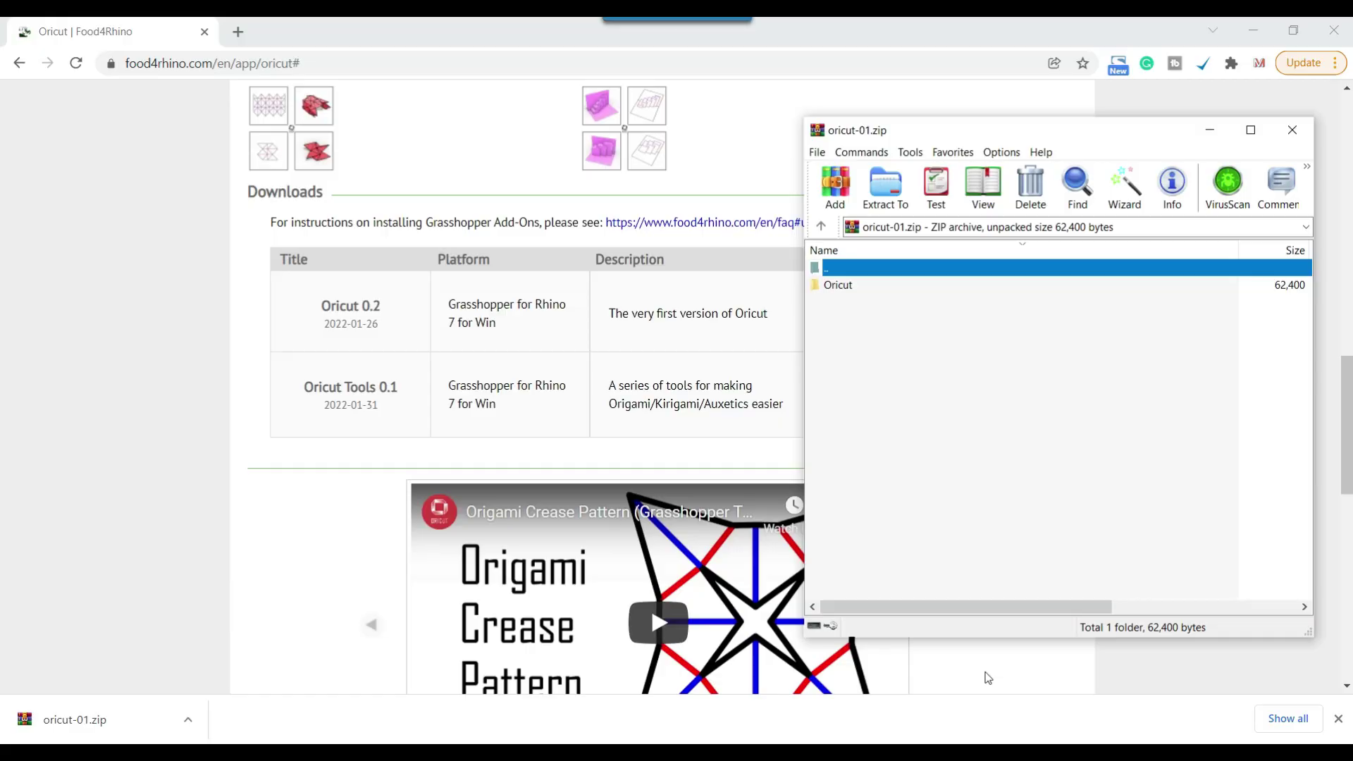
# Step: Switch to Grasshopper and open its User Object Folder
pyautogui.click(985, 671)
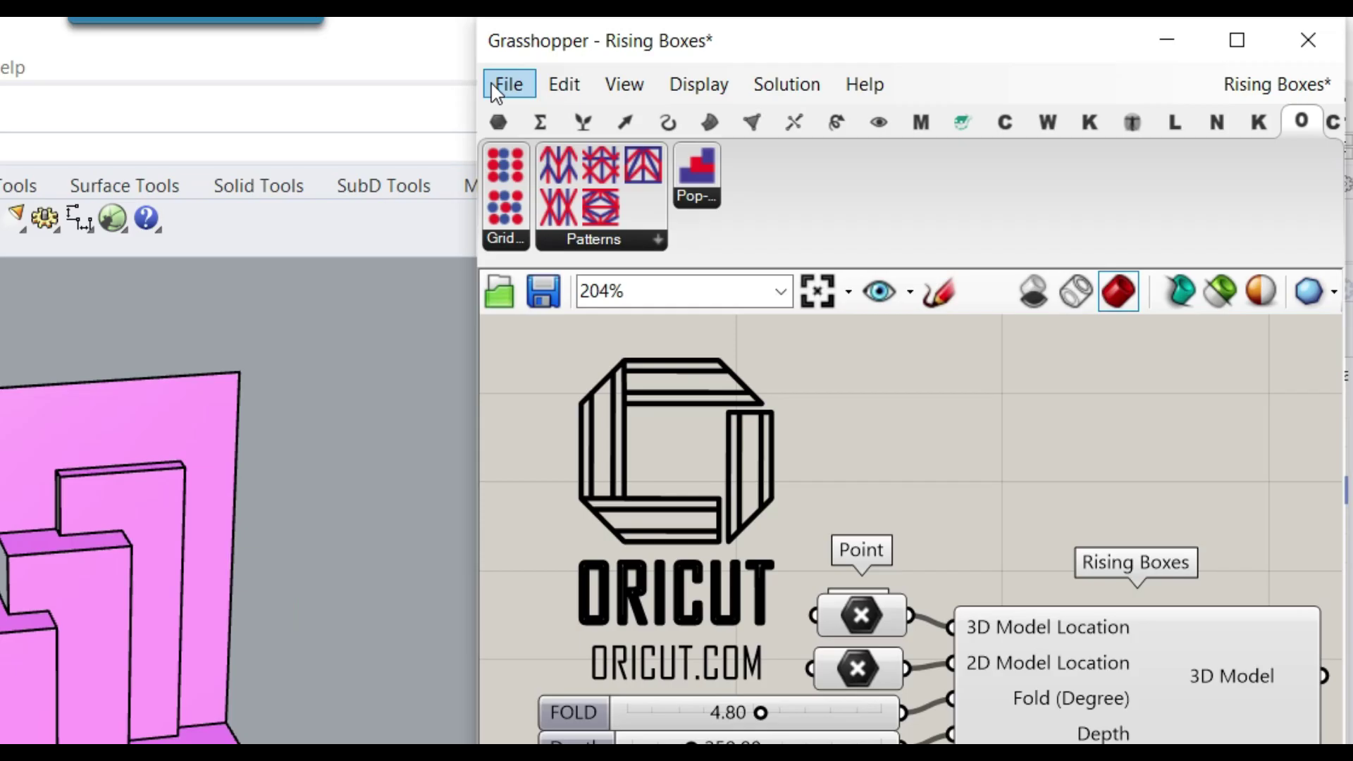
pyautogui.click(861, 58)
pyautogui.moveTo(592, 625)
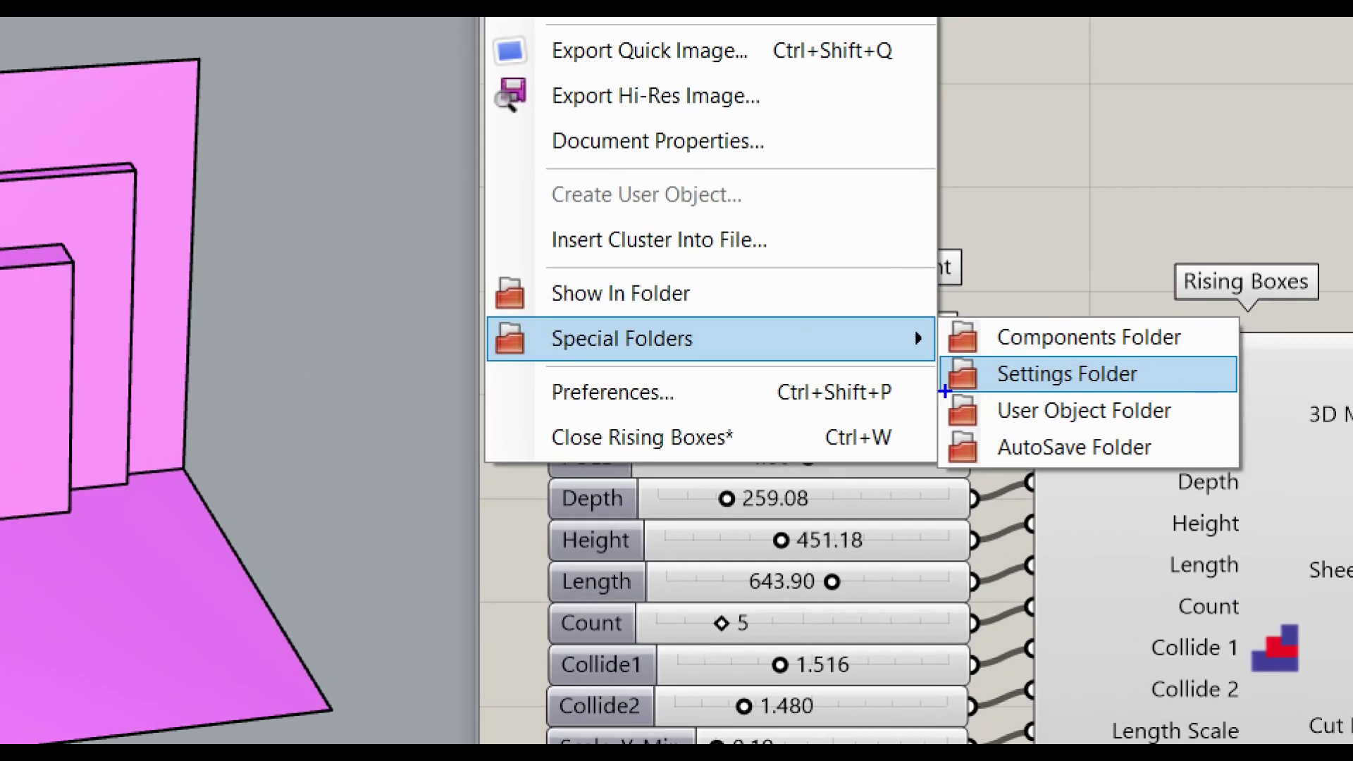
pyautogui.moveTo(945, 391)
pyautogui.keyDown('ctrl'); pyautogui.mouseDown()
pyautogui.moveTo(1149, 436)
pyautogui.moveTo(1201, 429)
pyautogui.mouseUp(); pyautogui.keyUp('ctrl')
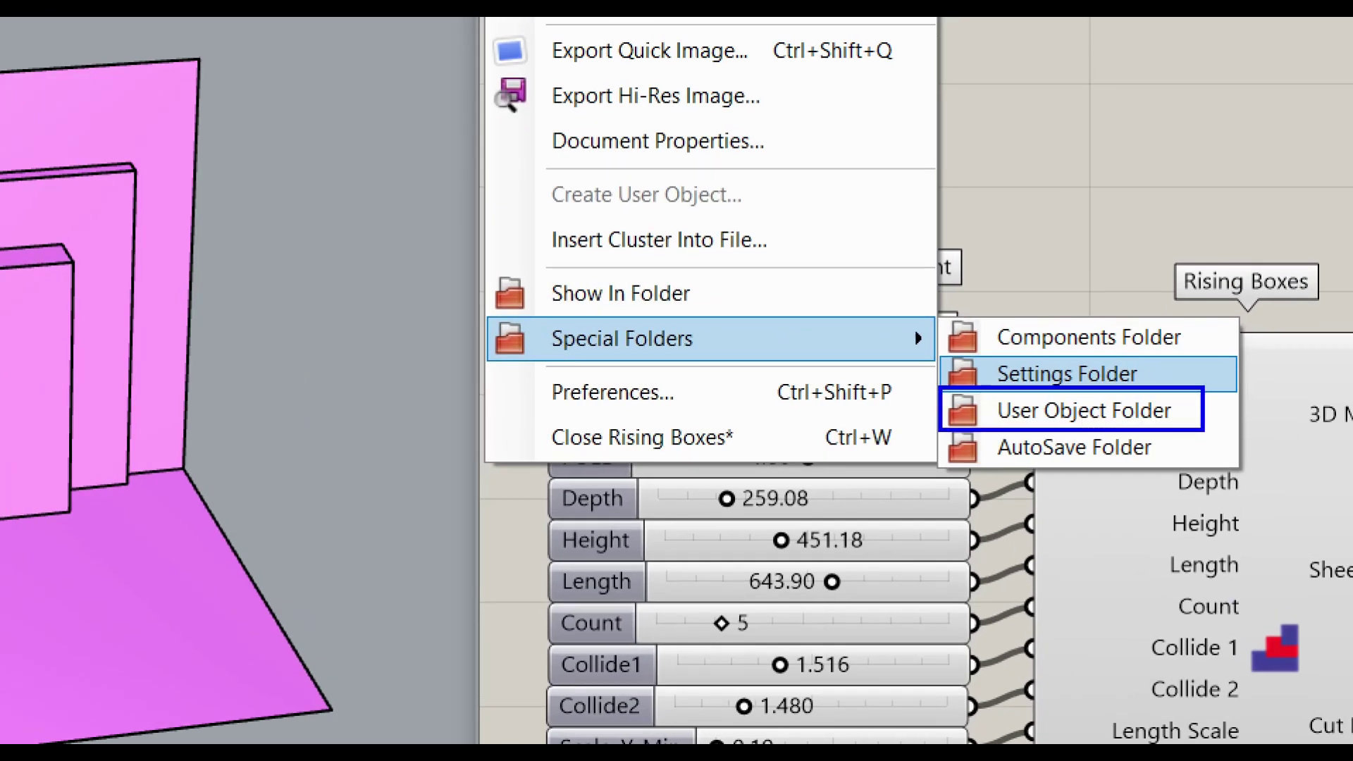
pyautogui.press('Escape')
pyautogui.click(859, 56)
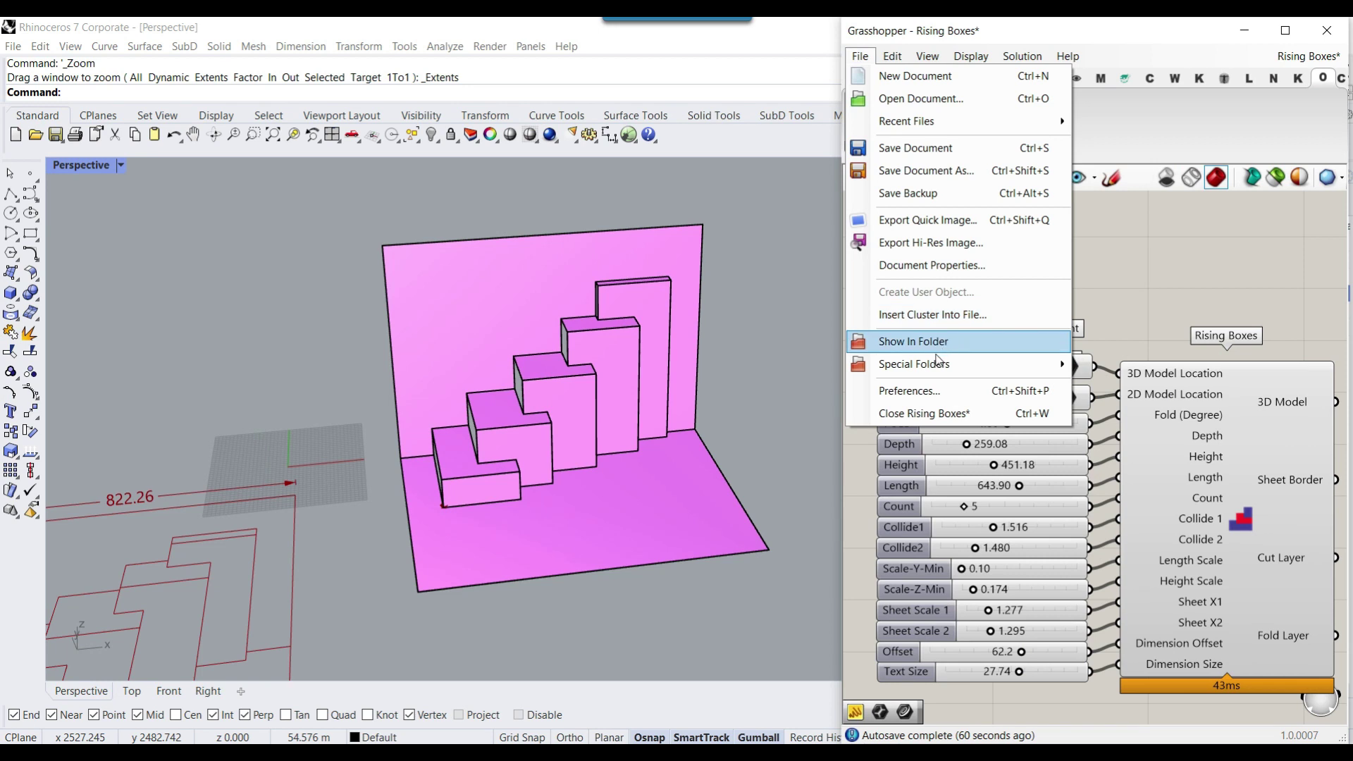
pyautogui.moveTo(939, 365)
pyautogui.click(1135, 400)
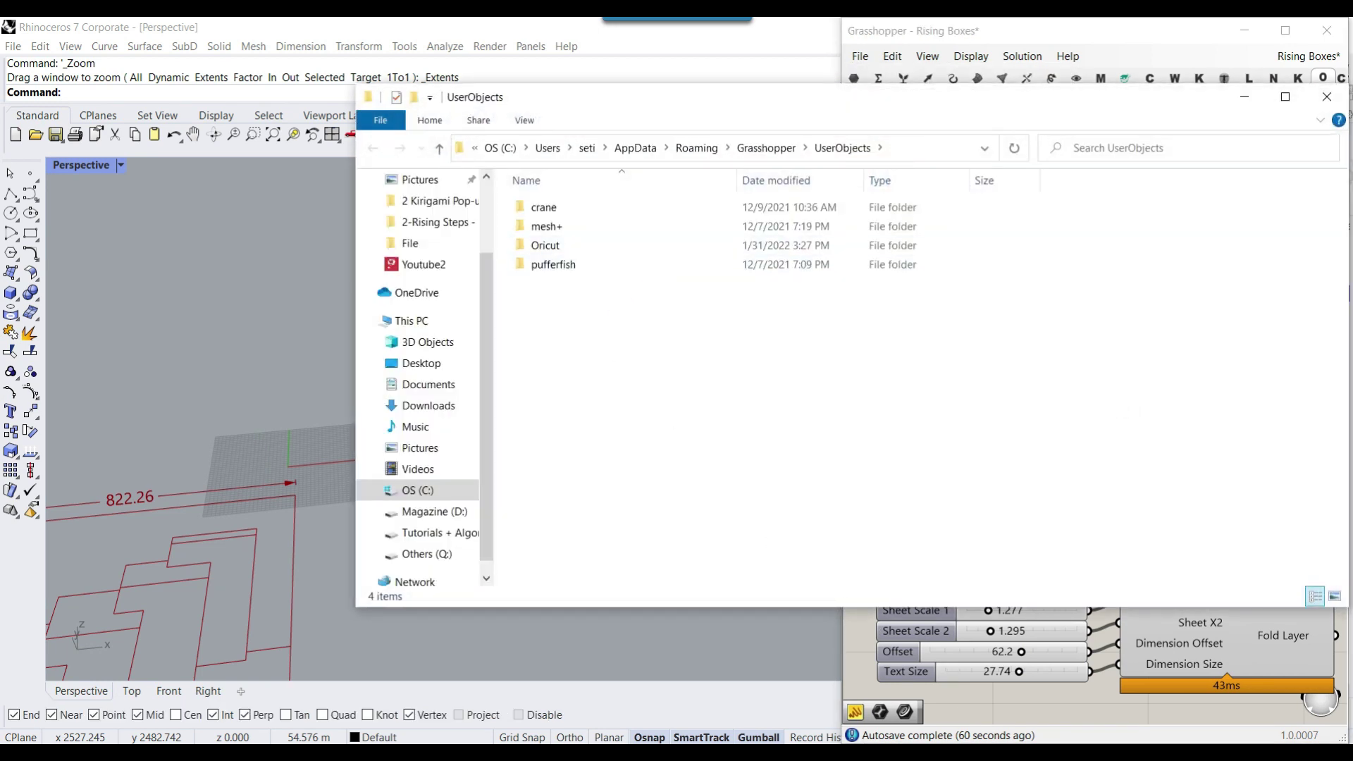
# Step: Look inside the Oricut folder in UserObjects and return to the UserObjects folder
pyautogui.hotkey('alt', 'Tab')
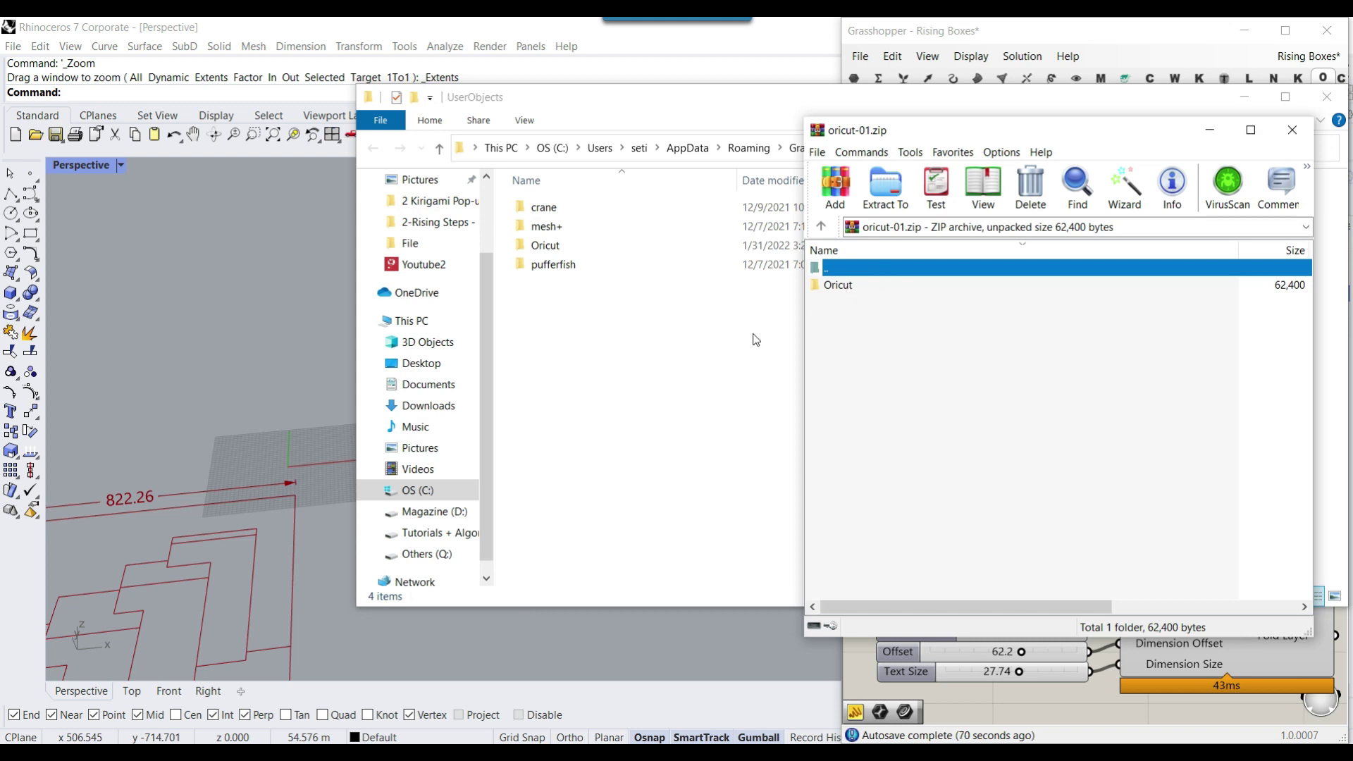
pyautogui.doubleClick(544, 245)
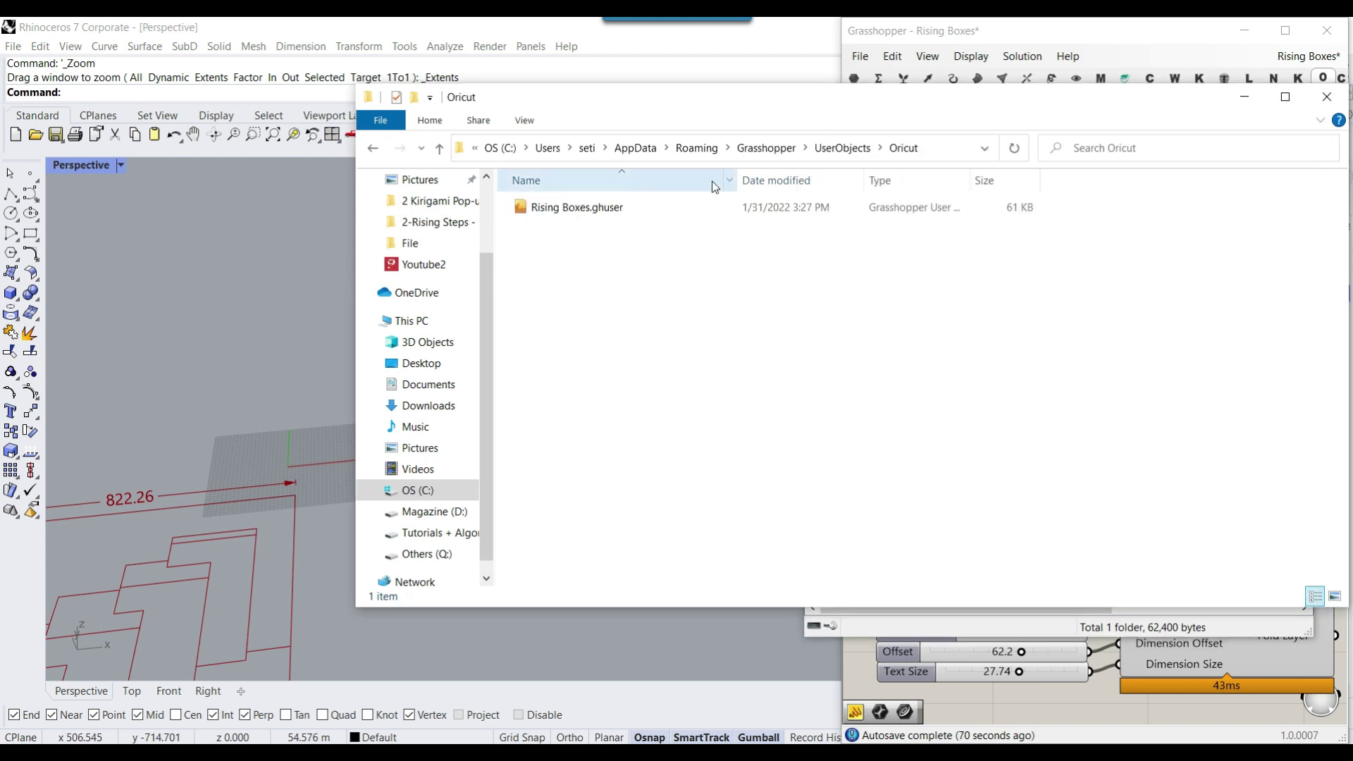
pyautogui.click(852, 147)
pyautogui.click(737, 752)
# Step: Open Rising Boxes.txt from the Rising Boxes folder inside the Oricut folder of oricut-01.zip
pyautogui.doubleClick(855, 294)
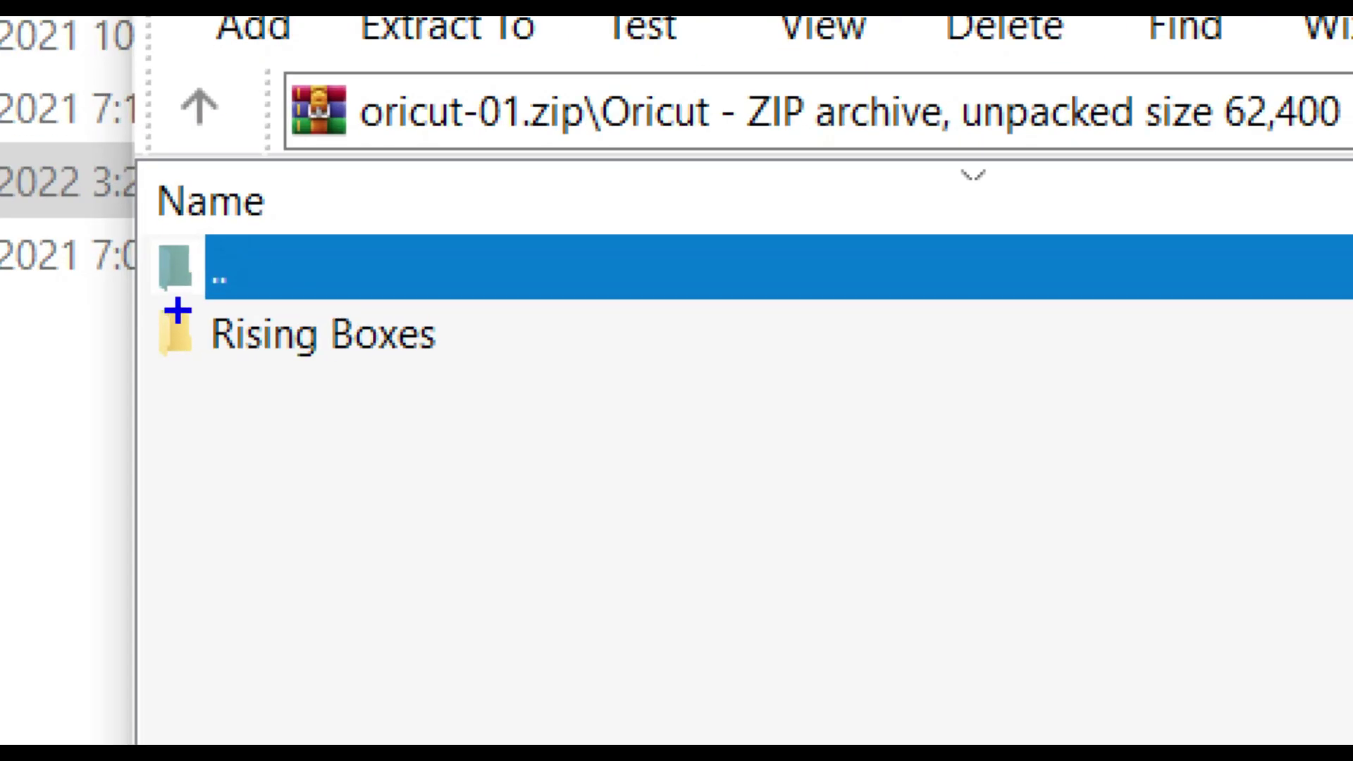
pyautogui.moveTo(338, 320); pyautogui.dragTo(534, 365)
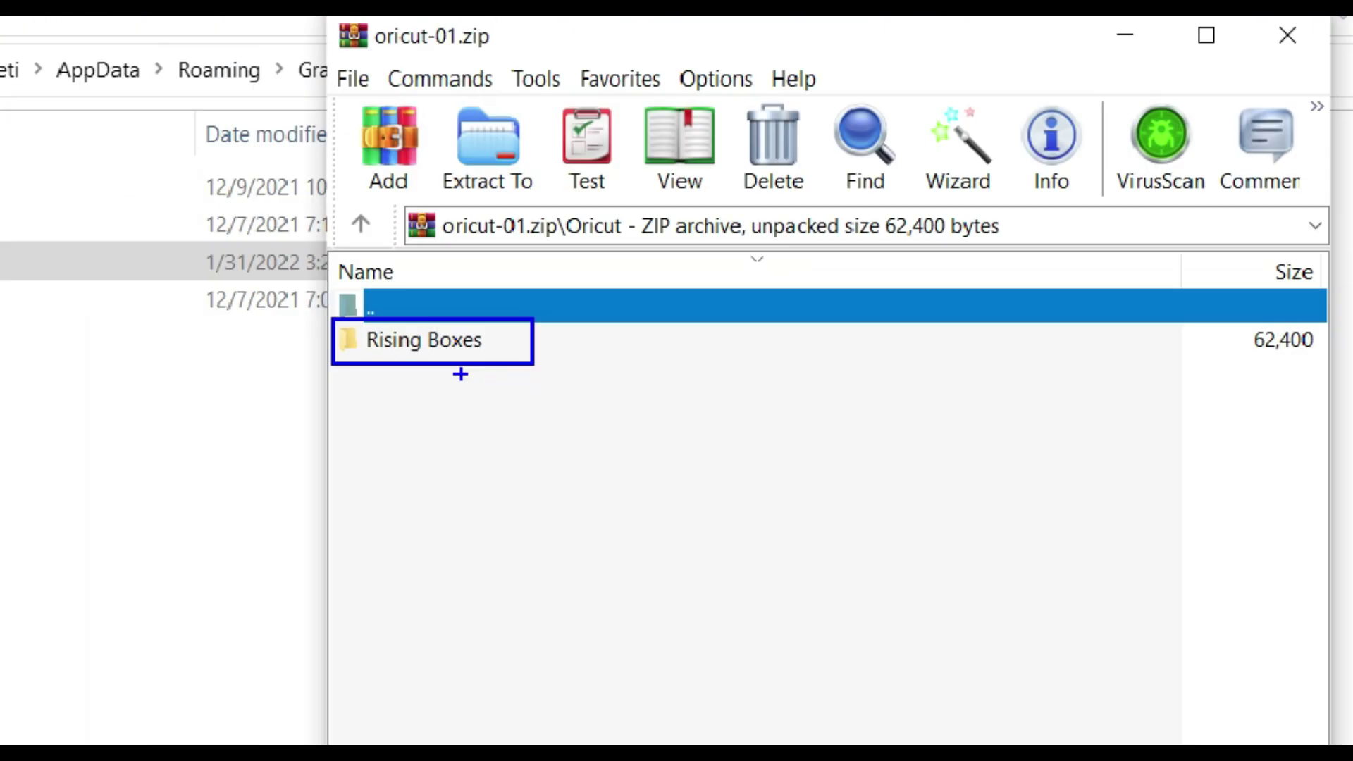
pyautogui.doubleClick(440, 340)
pyautogui.moveTo(47, 240); pyautogui.dragTo(532, 343)
pyautogui.doubleClick(266, 298)
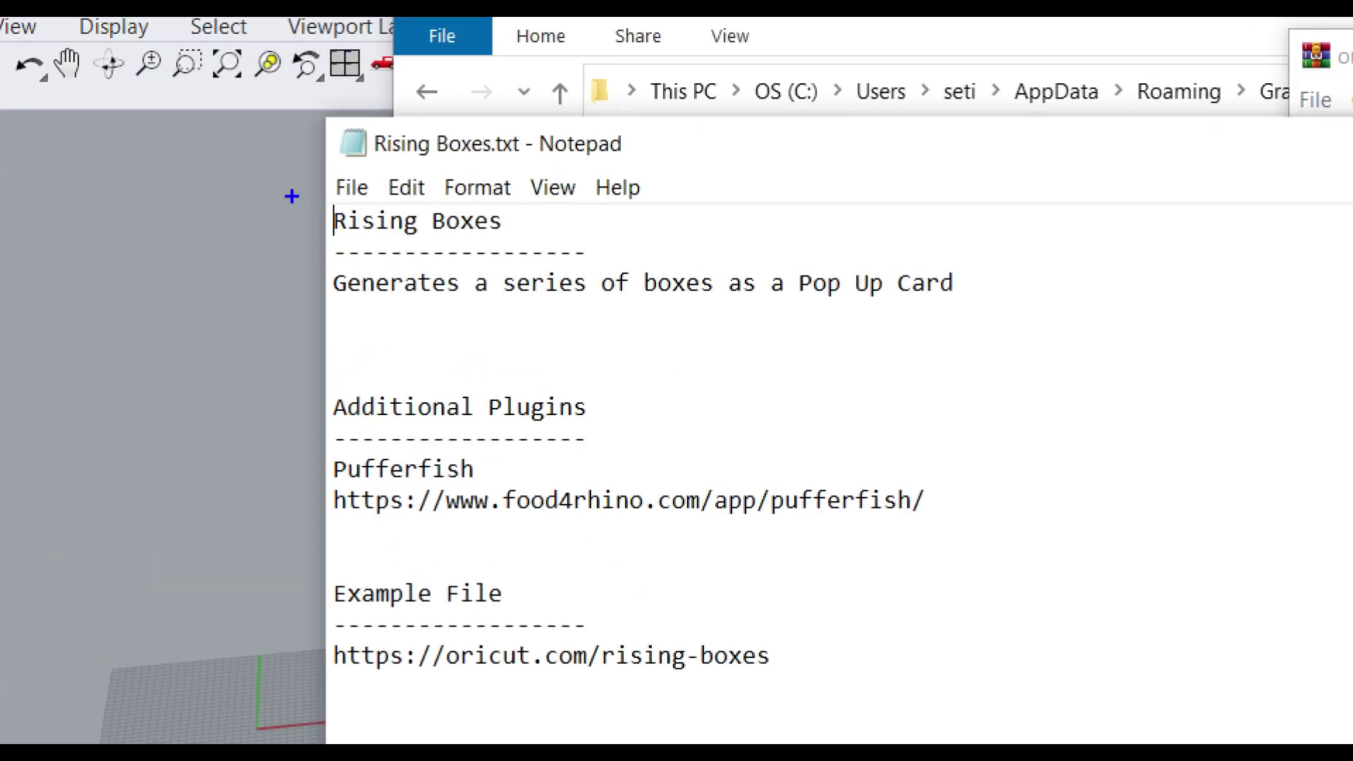
# Step: Read the Rising Boxes notes: the tool description, the additional plugin link and the example file link
pyautogui.moveTo(303, 205); pyautogui.dragTo(737, 273)
pyautogui.moveTo(1157, 341); pyautogui.dragTo(1089, 319)
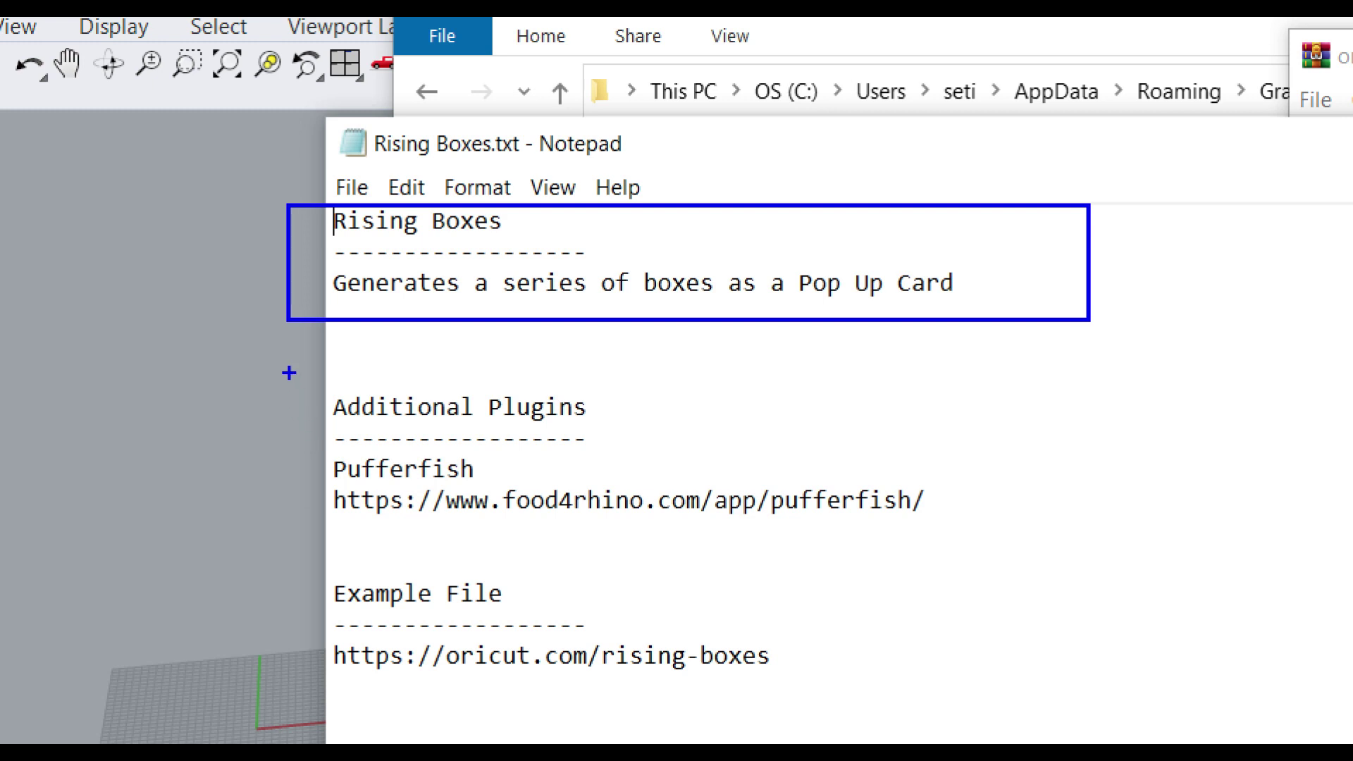
pyautogui.moveTo(287, 364)
pyautogui.mouseDown()
pyautogui.moveTo(809, 468)
pyautogui.moveTo(973, 541)
pyautogui.mouseUp()
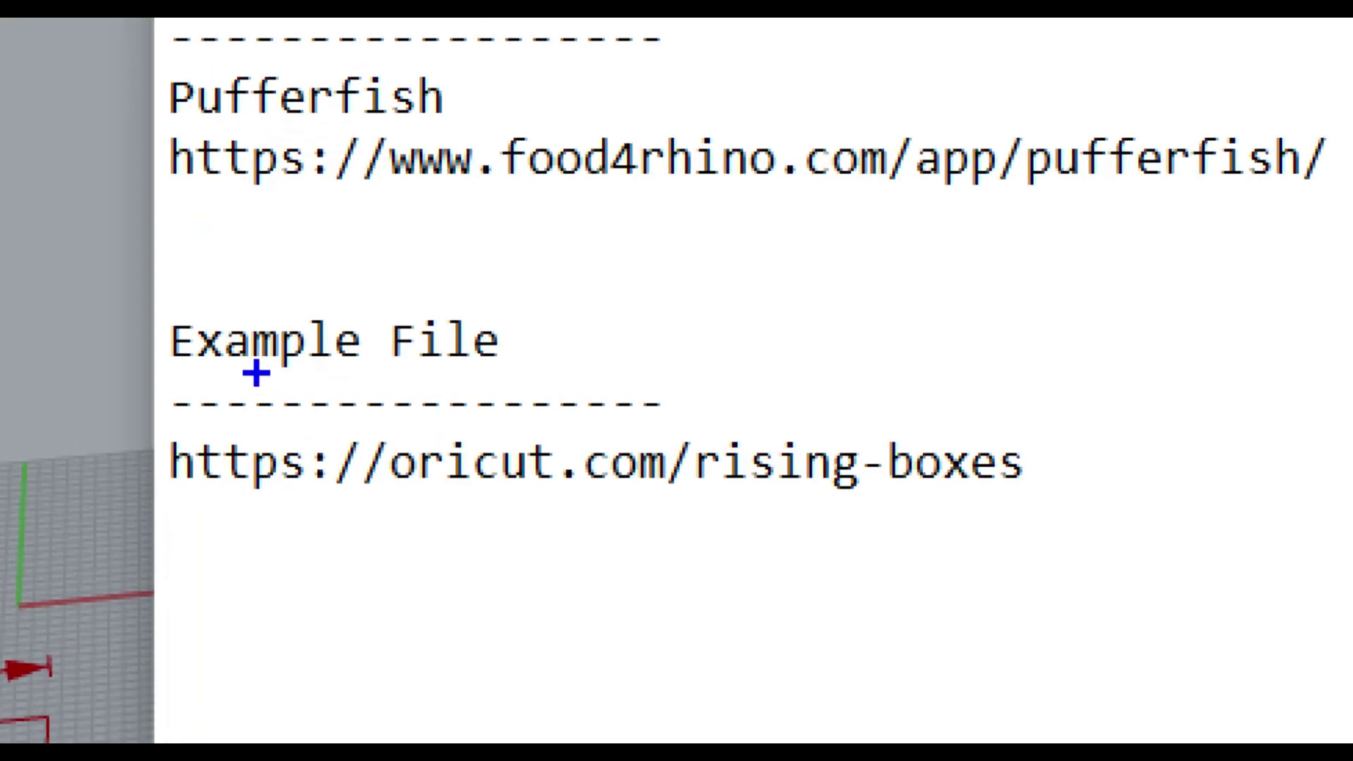
pyautogui.moveTo(167, 257)
pyautogui.mouseDown()
pyautogui.moveTo(1071, 625)
pyautogui.moveTo(1082, 570)
pyautogui.mouseUp()
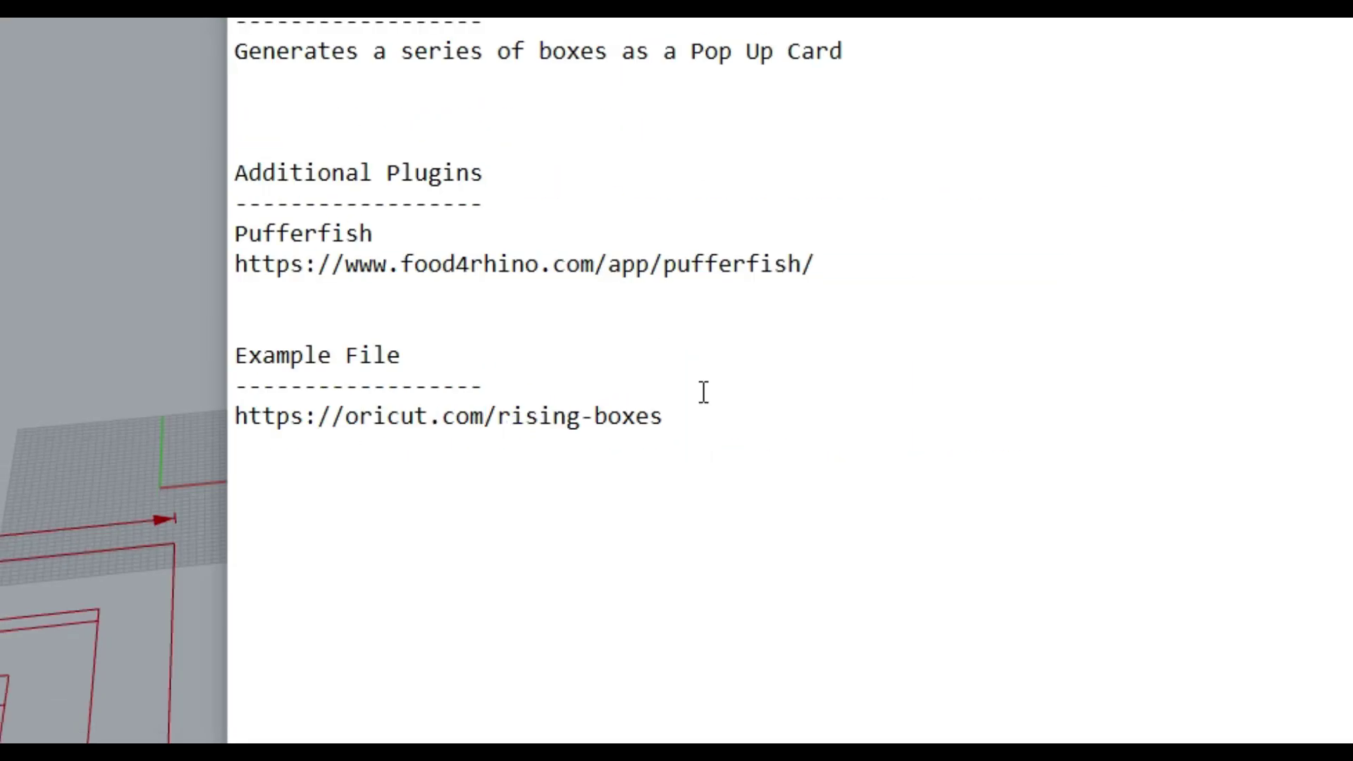
pyautogui.moveTo(685, 418); pyautogui.dragTo(238, 421)
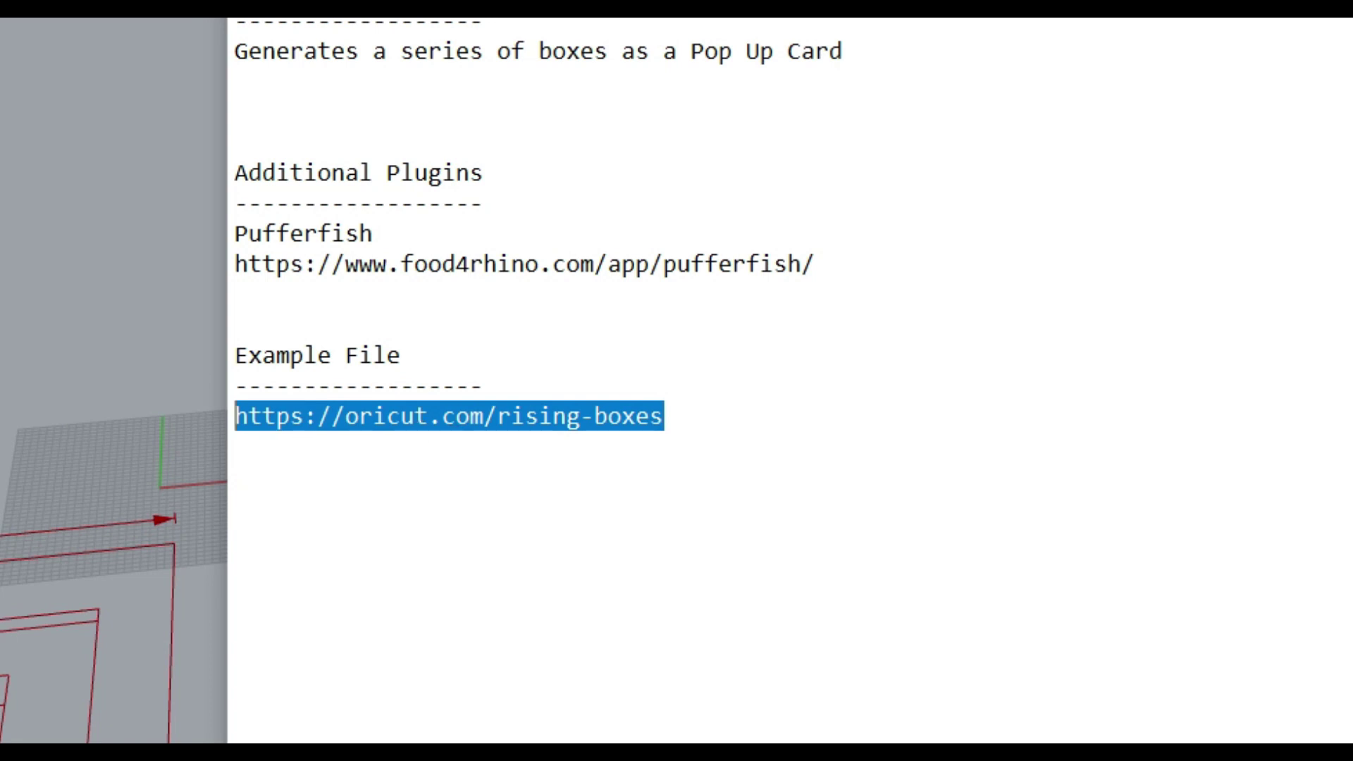
# Step: Switch back to Rhino and Grasshopper and set the Rising Boxes FOLD value to -5.41
pyautogui.hotkey('alt', 'Tab')
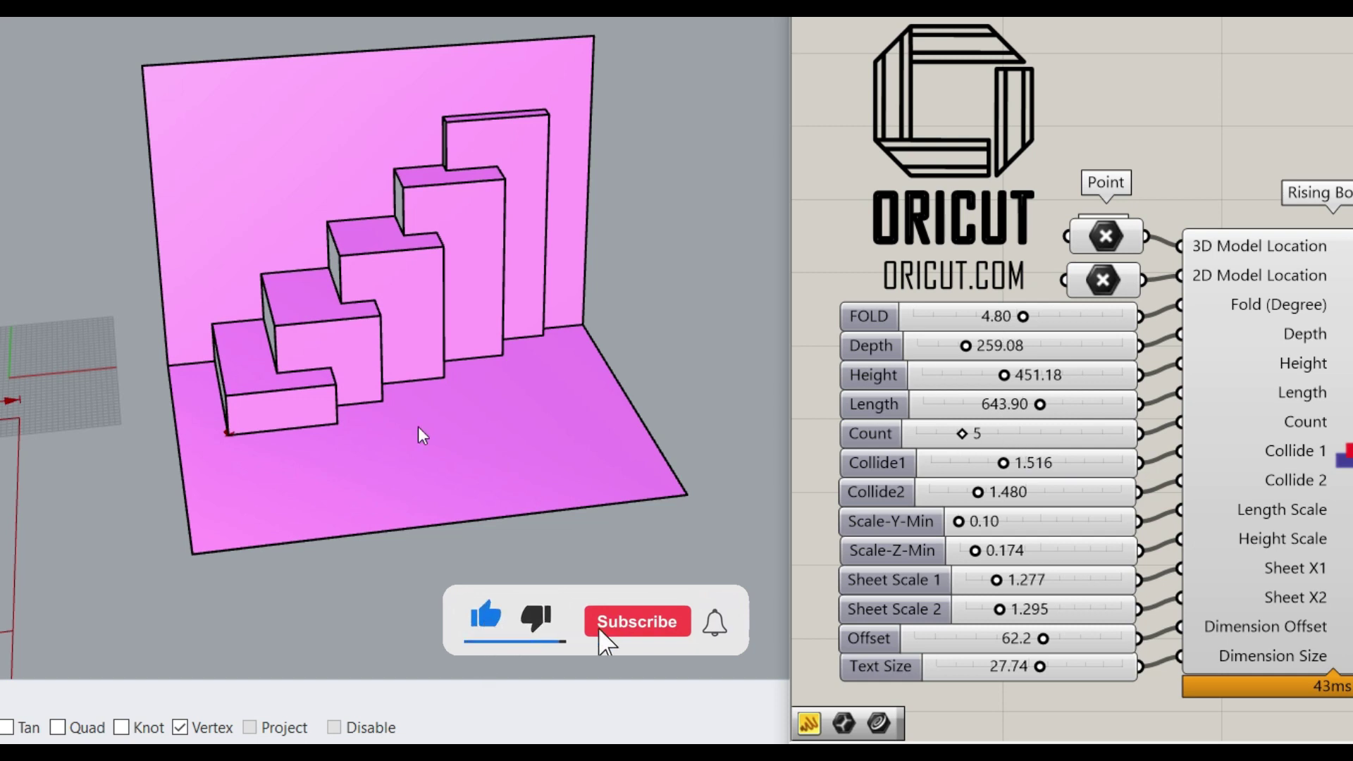
pyautogui.moveTo(435, 363); pyautogui.dragTo(344, 359, button='right')
pyautogui.scroll(3, 564, 237)
pyautogui.scroll(-3, 564, 238)
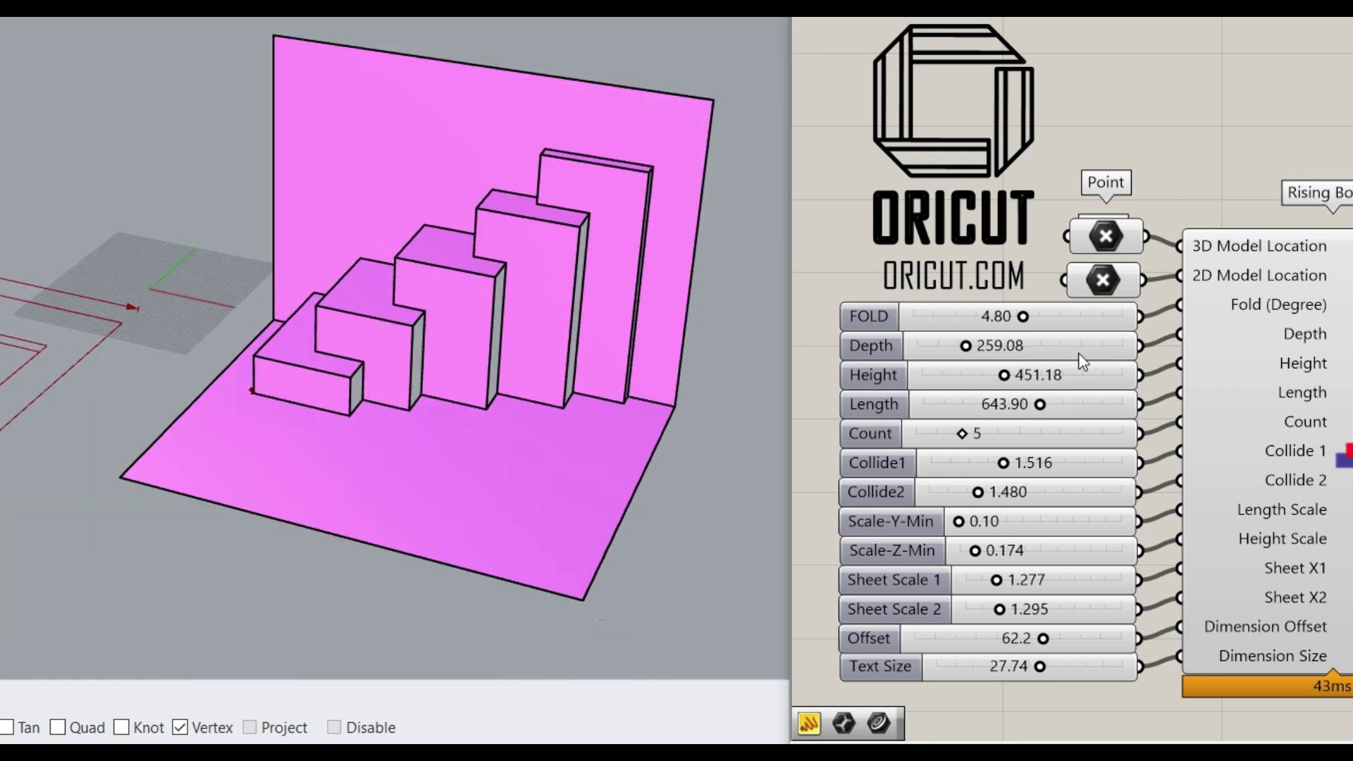
pyautogui.moveTo(1025, 320)
pyautogui.mouseDown()
pyautogui.moveTo(1042, 319)
pyautogui.moveTo(1013, 322)
pyautogui.mouseUp()
pyautogui.scroll(-1, 1010, 349)
pyautogui.moveTo(1288, 387); pyautogui.dragTo(1184, 386, button='right')
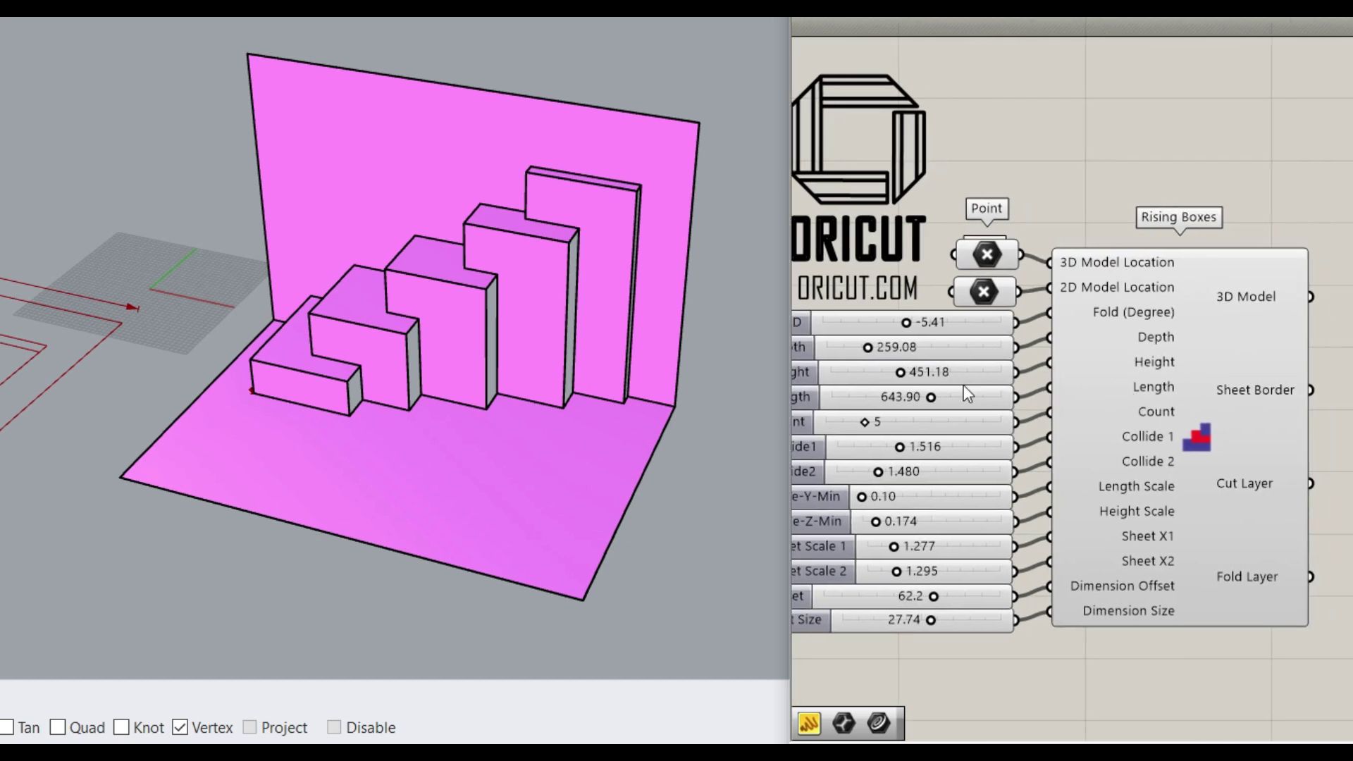
# Step: Set the Depth of the Rising Boxes pop-up to 324.64
pyautogui.moveTo(961, 404); pyautogui.dragTo(1060, 413, button='right')
pyautogui.scroll(-4, 506, 315)
pyautogui.moveTo(422, 370); pyautogui.dragTo(590, 264, button='right')
pyautogui.scroll(5, 501, 247)
pyautogui.scroll(2, 1033, 333)
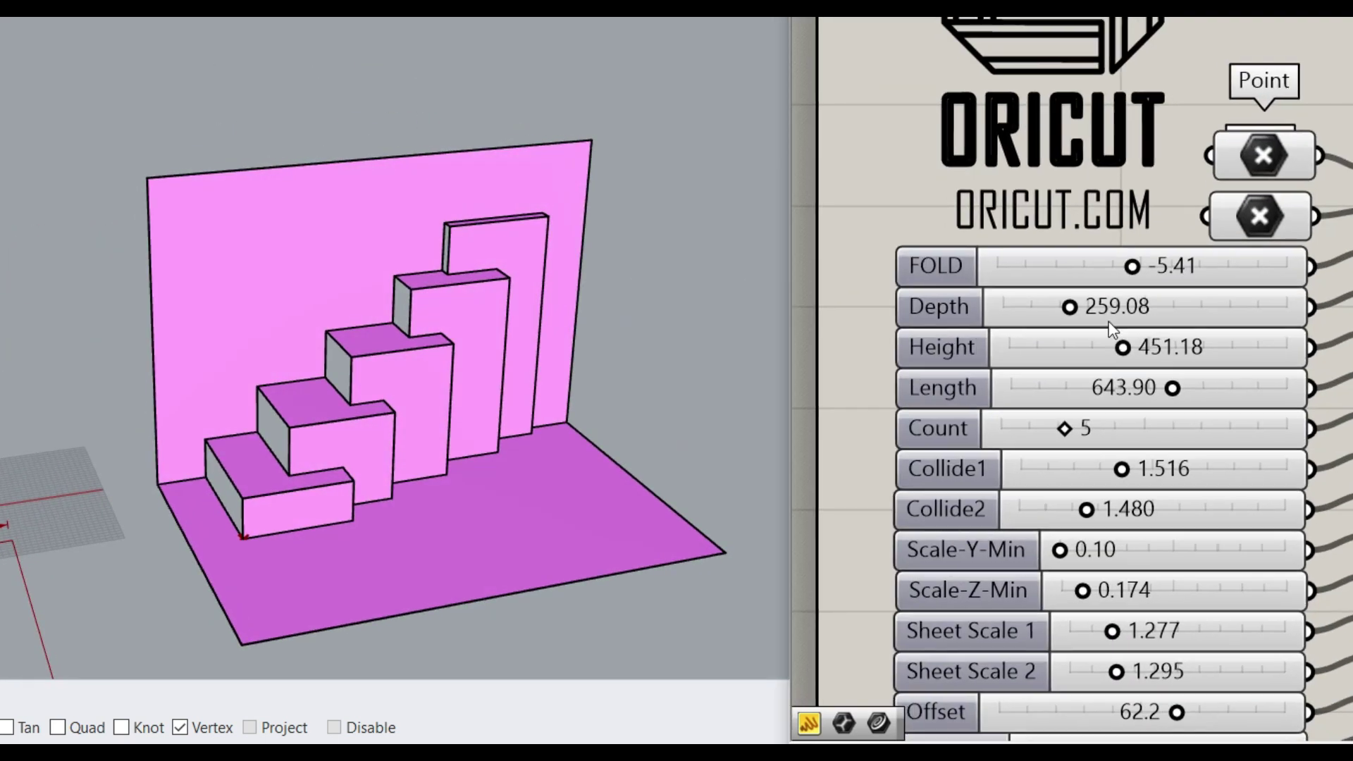
pyautogui.moveTo(293, 519); pyautogui.dragTo(323, 546, button='right')
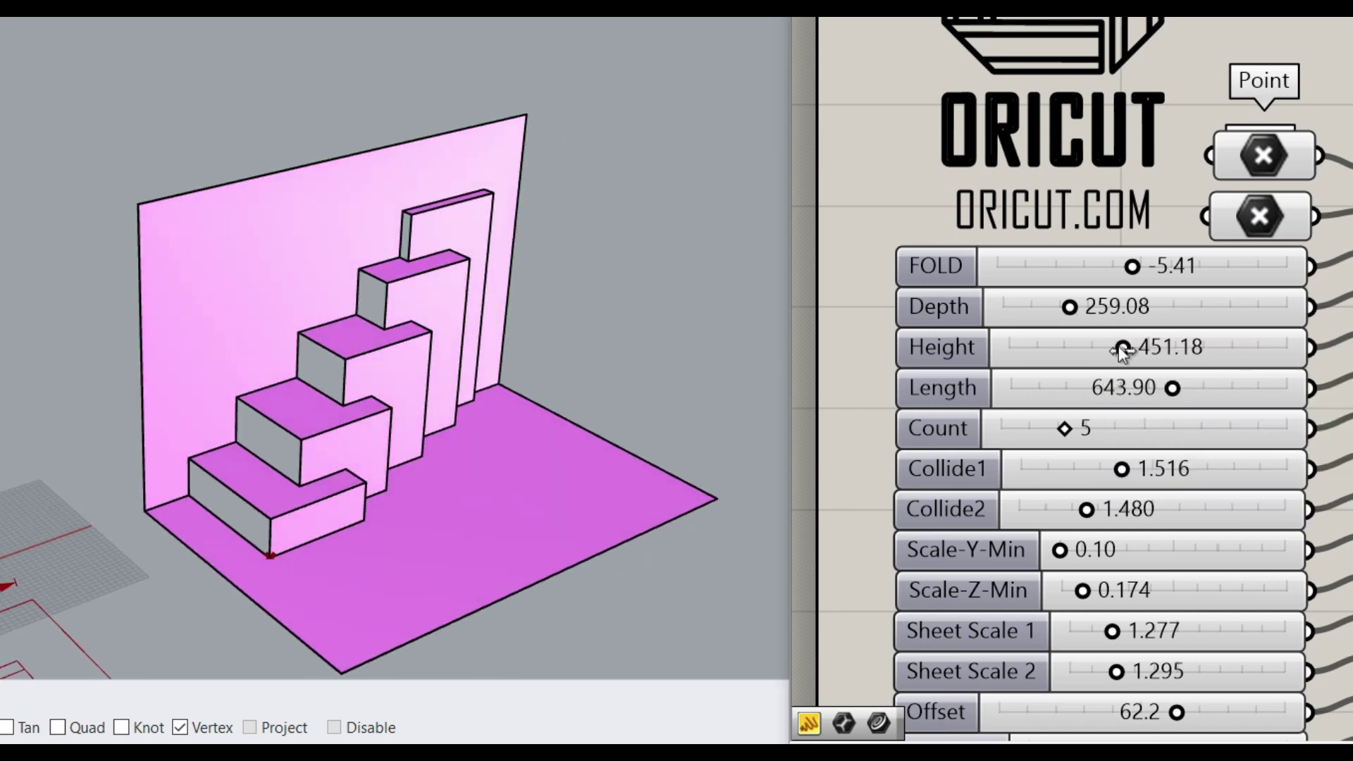
pyautogui.moveTo(1065, 307)
pyautogui.mouseDown()
pyautogui.moveTo(1100, 305)
pyautogui.moveTo(1050, 318)
pyautogui.moveTo(1087, 310)
pyautogui.mouseUp()
pyautogui.moveTo(585, 336); pyautogui.dragTo(359, 352, button='right')
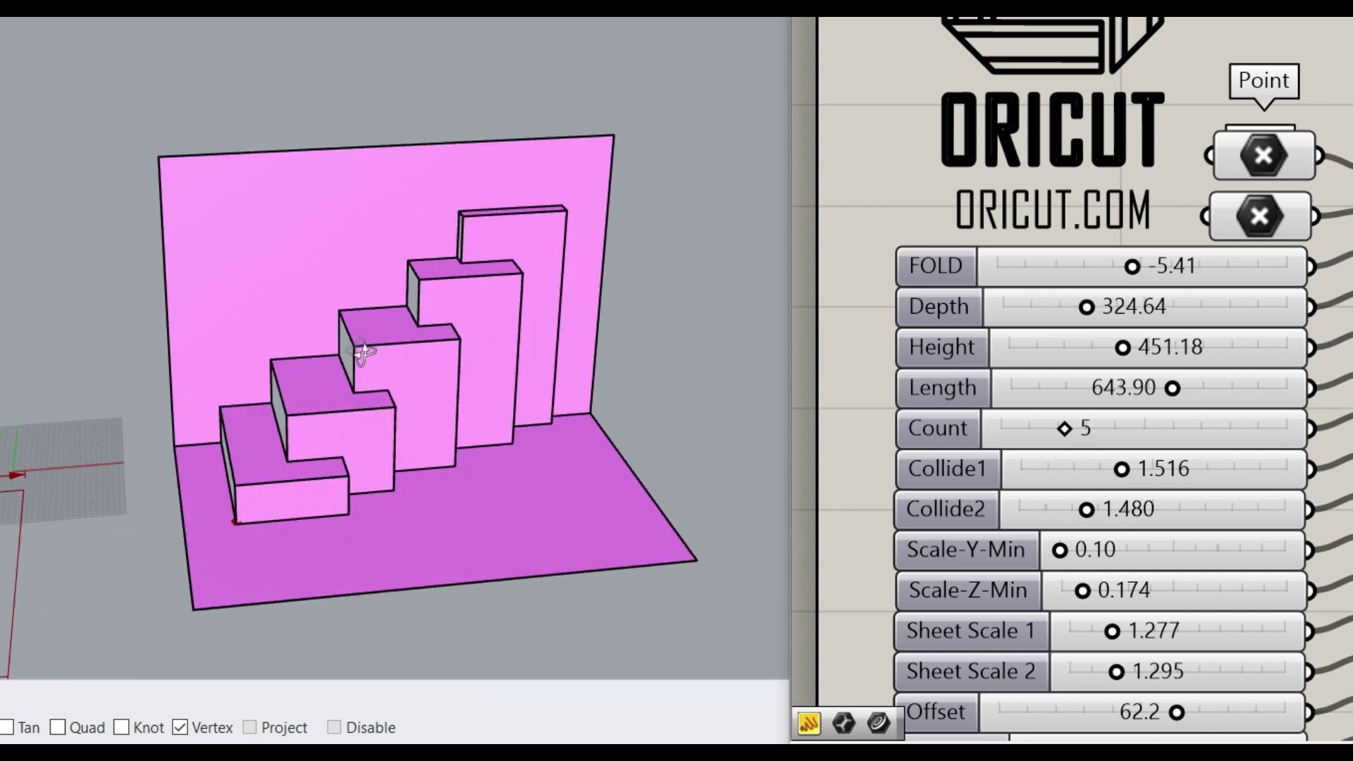
# Step: Set the Height of the Rising Boxes pop-up to 459.06 and its Length to 600
pyautogui.moveTo(1127, 349)
pyautogui.mouseDown()
pyautogui.moveTo(1198, 350)
pyautogui.moveTo(1125, 348)
pyautogui.mouseUp()
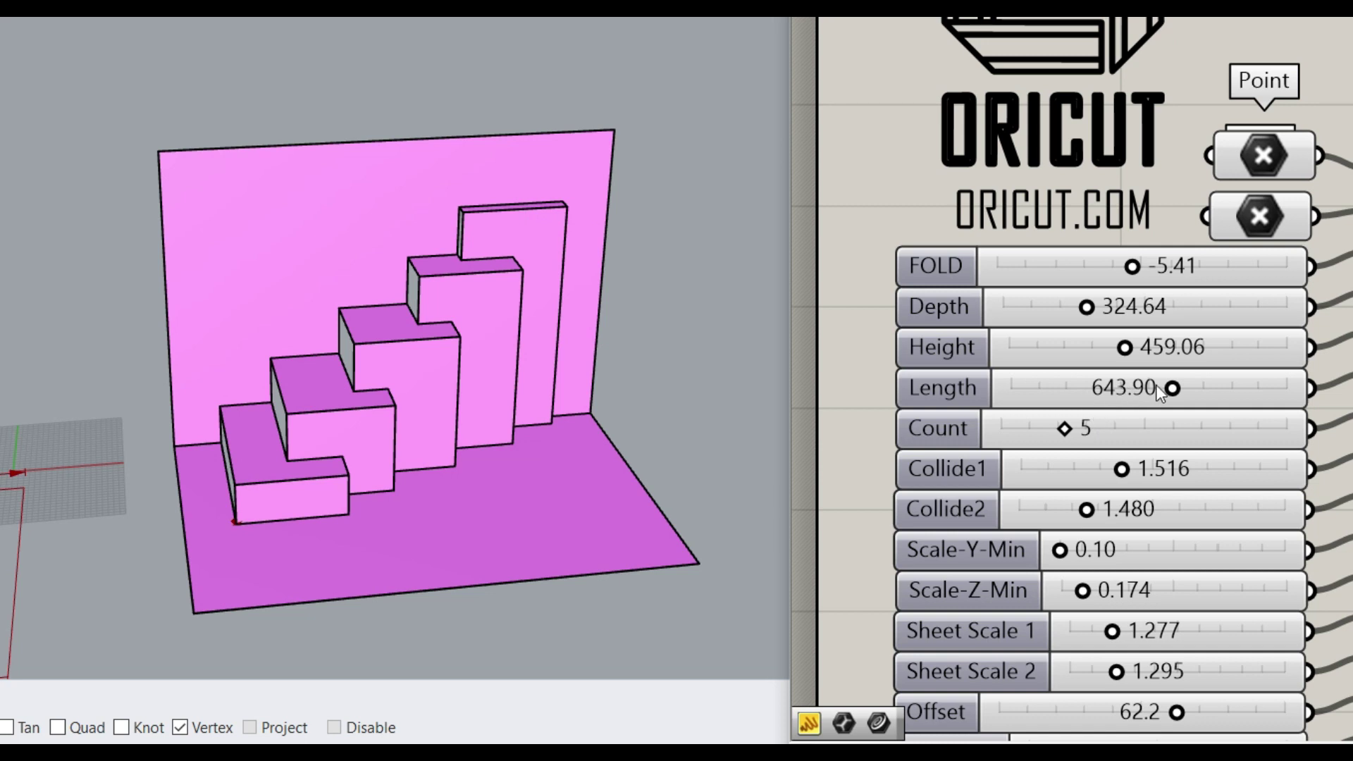
pyautogui.moveTo(1181, 385)
pyautogui.mouseDown()
pyautogui.moveTo(1211, 389)
pyautogui.moveTo(1182, 387)
pyautogui.mouseUp()
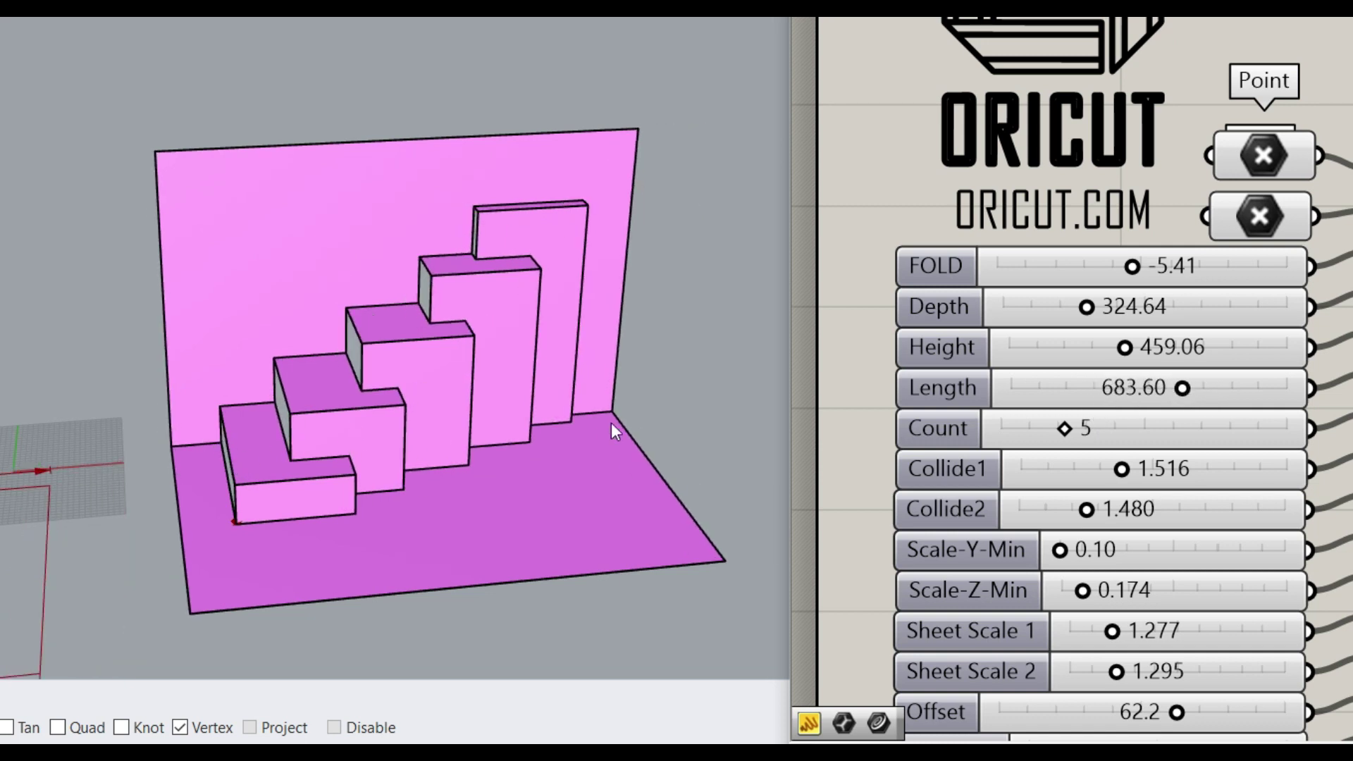
pyautogui.doubleClick(1101, 389)
pyautogui.write('600')
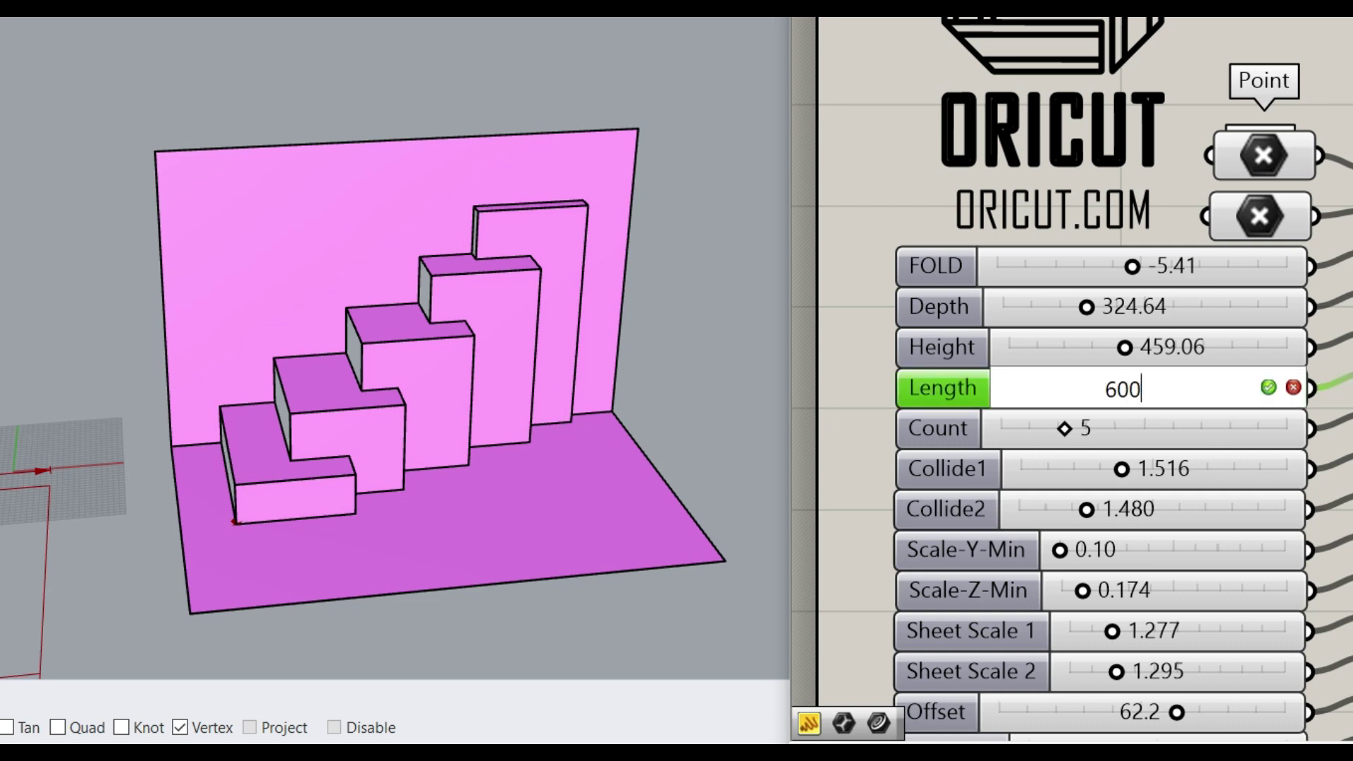
pyautogui.press('Return')
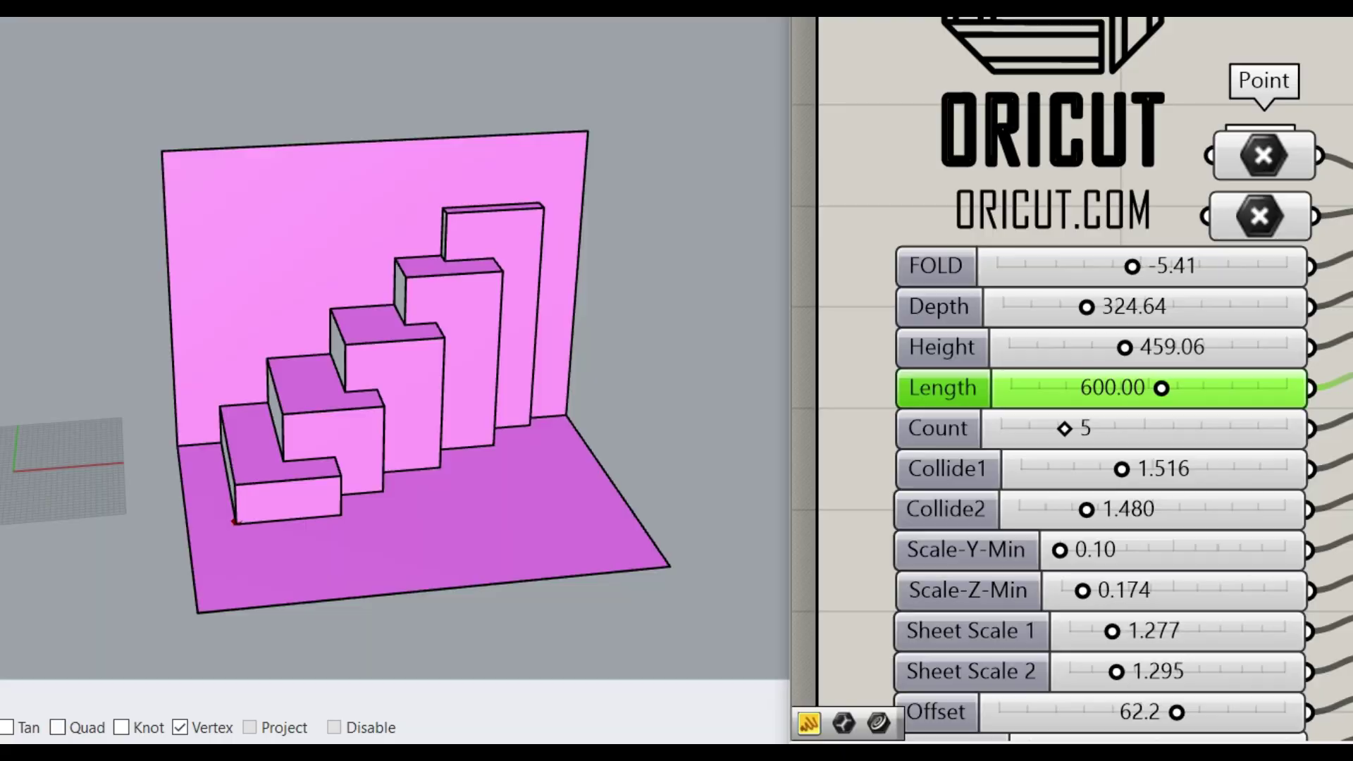
# Step: Measure the overall length of the stepped boxes in the Top view with a temporary horizontal polyline from the lowest box's corner
pyautogui.click(132, 691)
pyautogui.scroll(-4, 458, 395)
pyautogui.moveTo(636, 270); pyautogui.dragTo(562, 303, button='right')
pyautogui.scroll(8, 563, 303)
pyautogui.scroll(4, 588, 328)
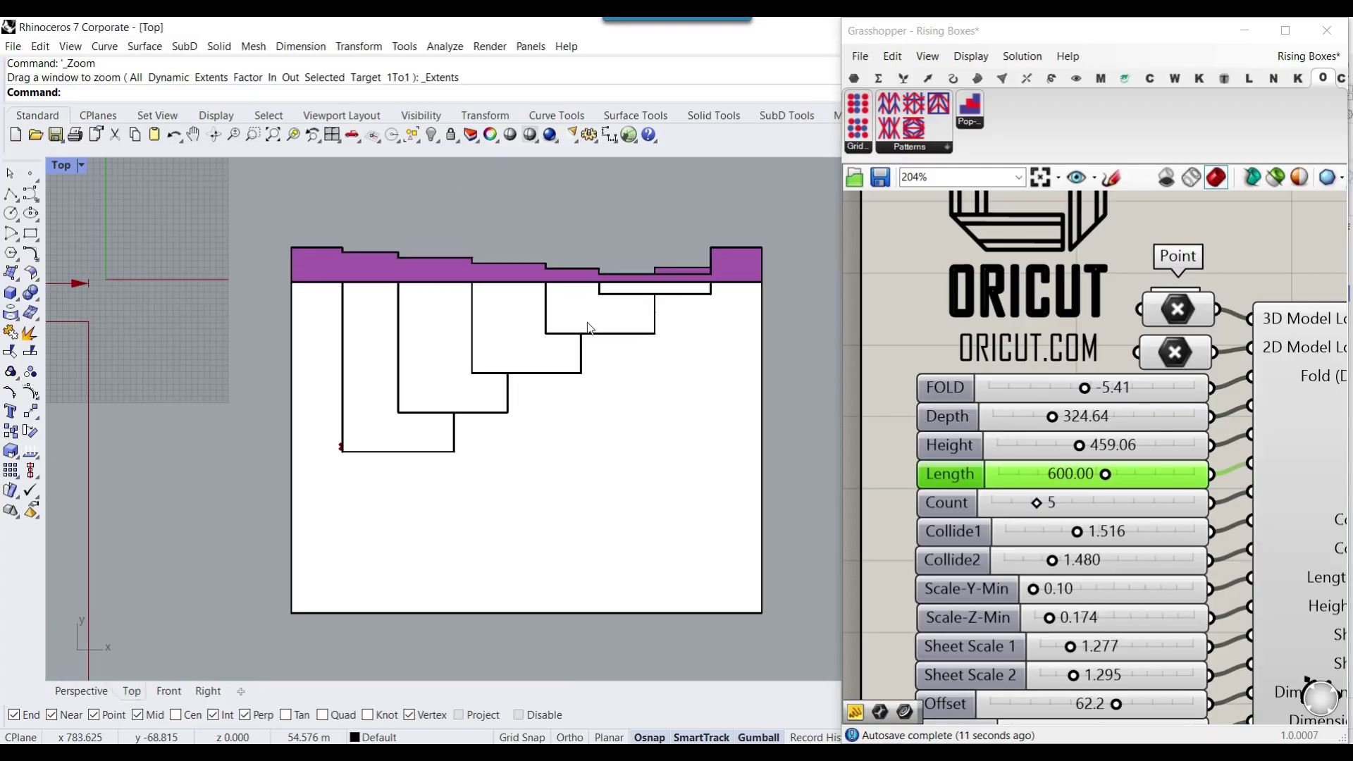
pyautogui.click(11, 196)
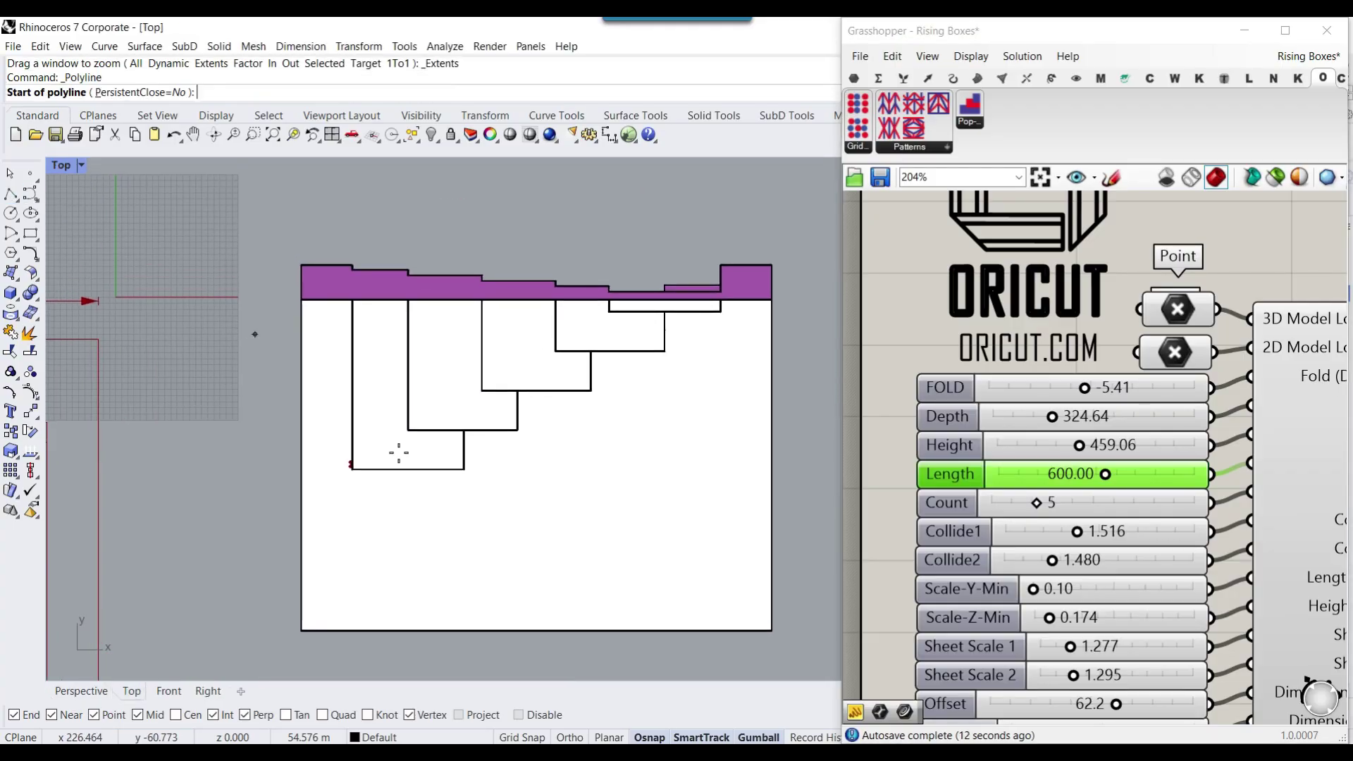
pyautogui.click(351, 469)
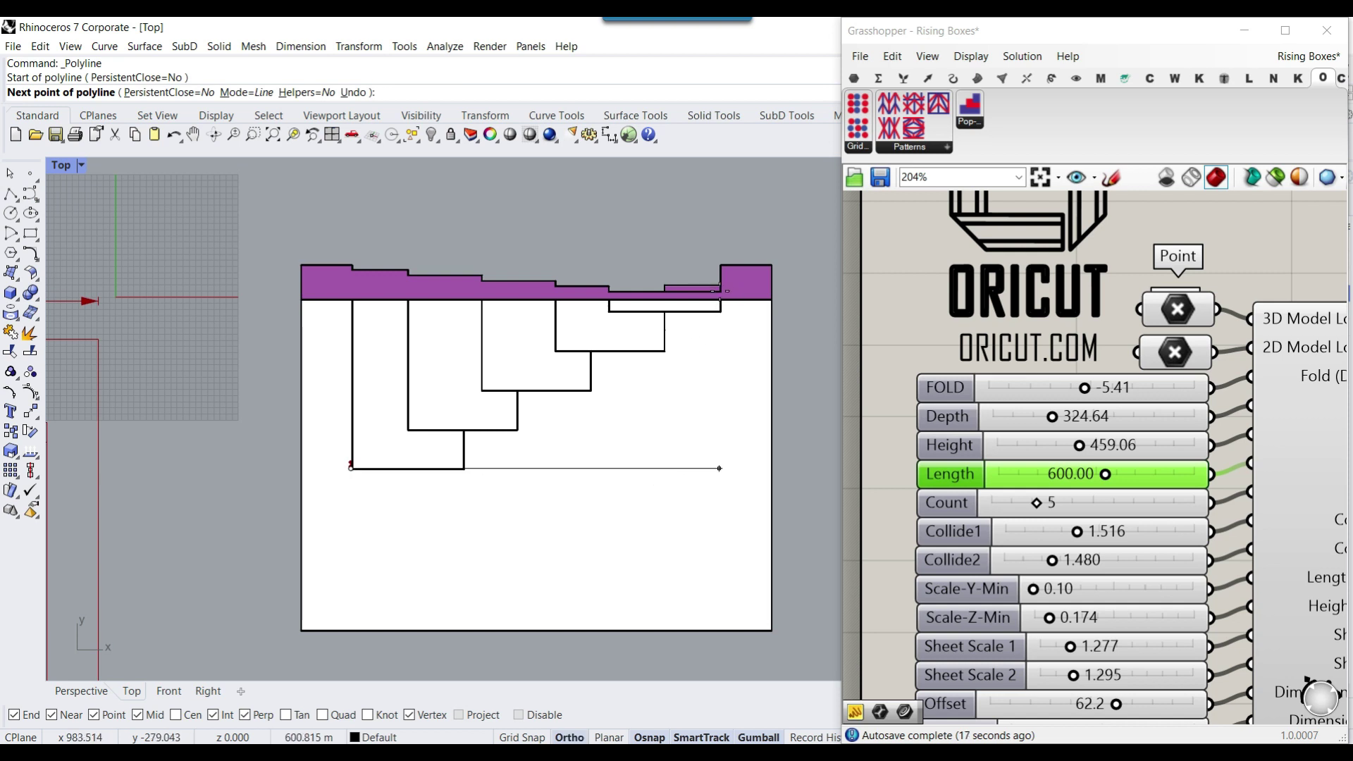
pyautogui.press('F8')
pyautogui.press('Escape')
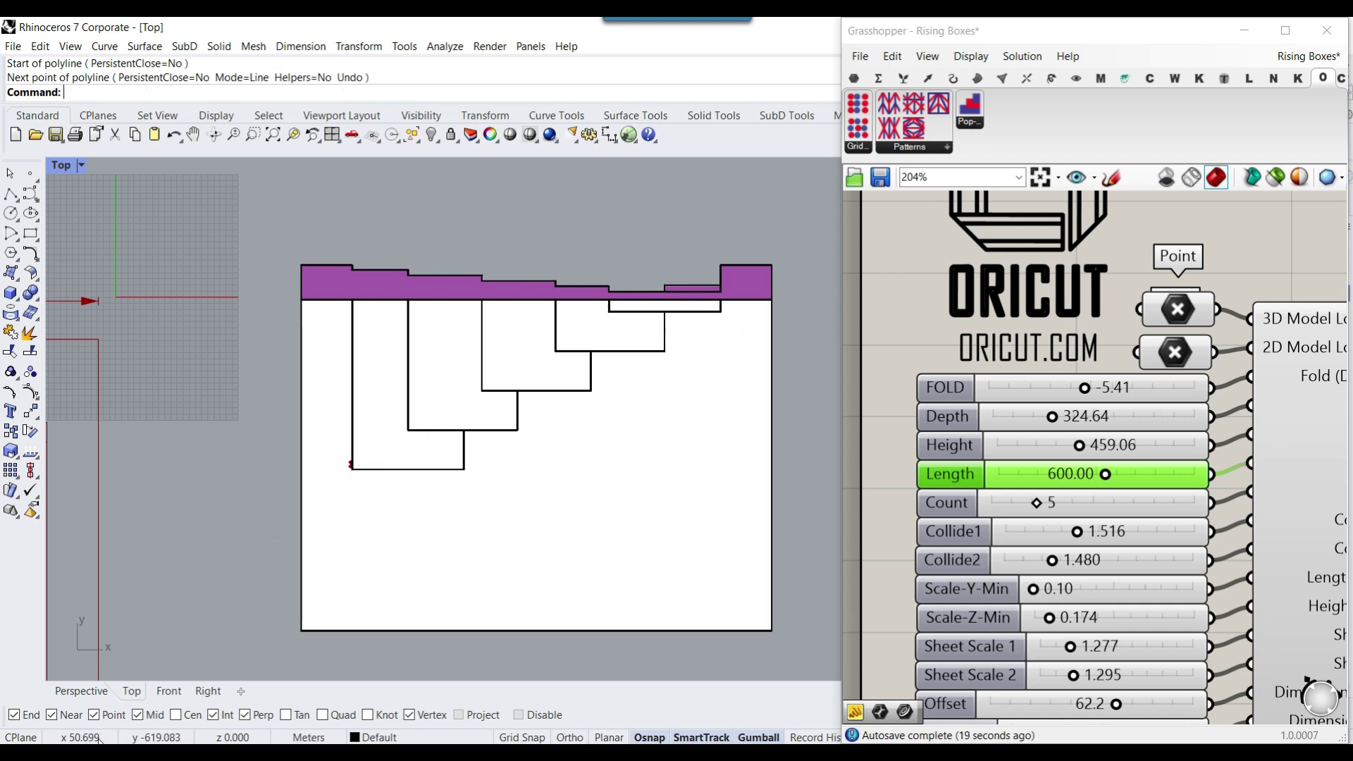
# Step: Return to the Perspective view and set the Count of boxes to 3
pyautogui.click(81, 691)
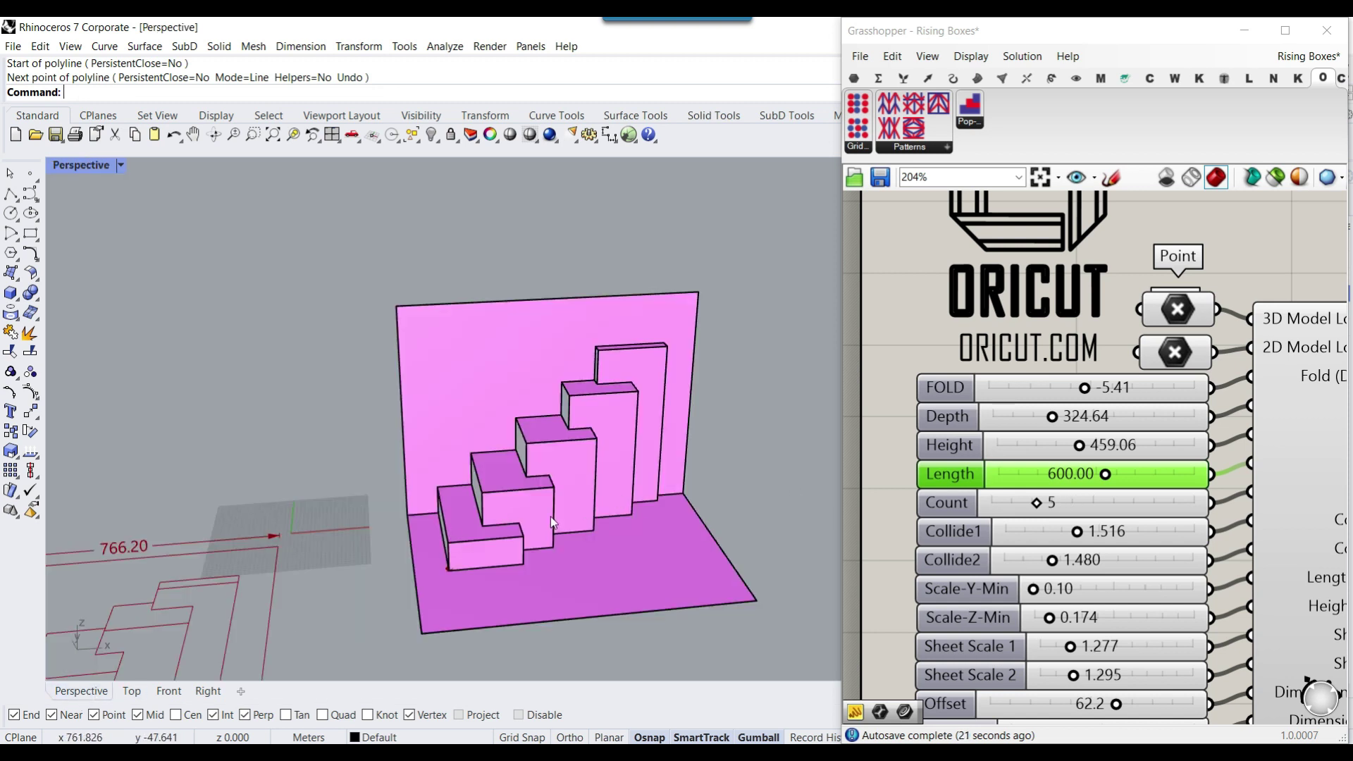
pyautogui.moveTo(556, 516); pyautogui.dragTo(486, 515, button='right')
pyautogui.scroll(2, 650, 469)
pyautogui.keyDown('shift'); pyautogui.moveTo(649, 471); pyautogui.dragTo(530, 472, button='right'); pyautogui.keyUp('shift')
pyautogui.scroll(2, 530, 472)
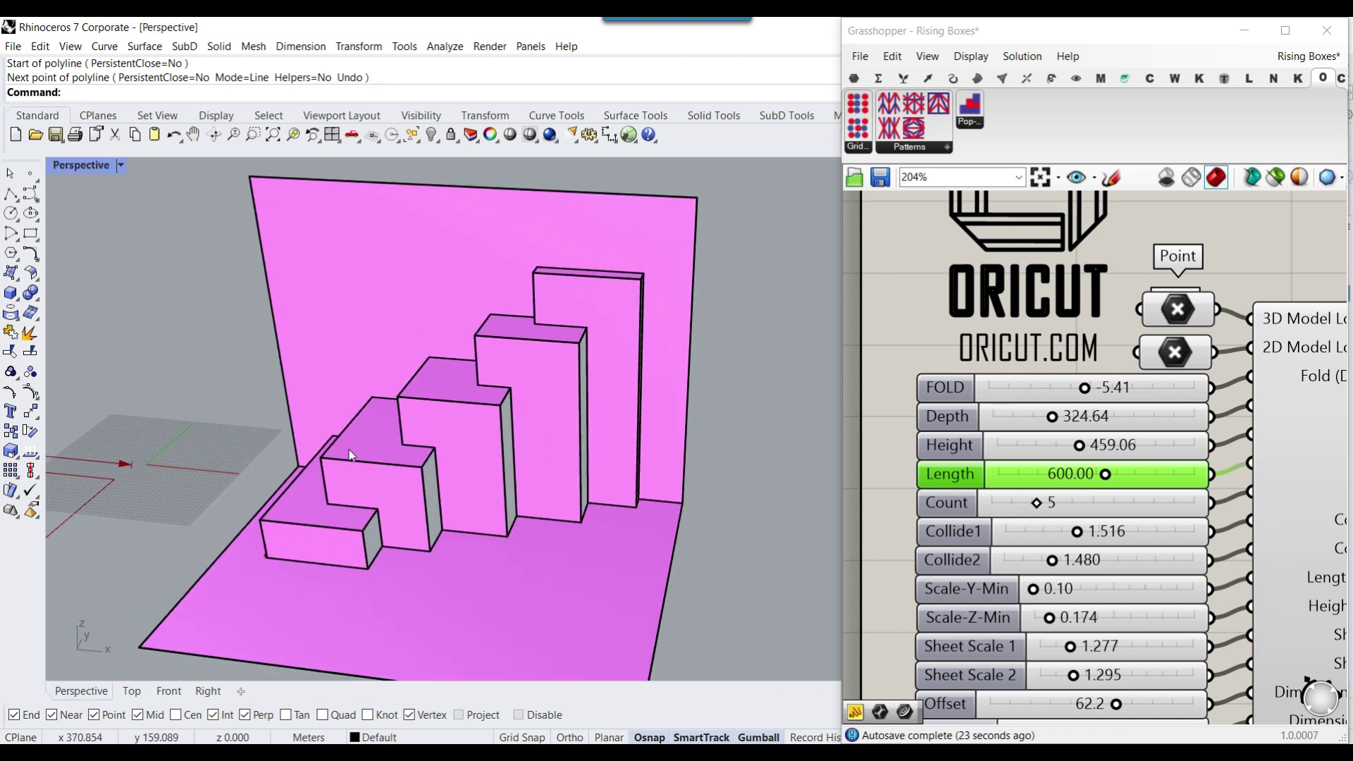
pyautogui.moveTo(373, 496); pyautogui.dragTo(486, 415, button='right')
pyautogui.scroll(-2, 496, 426)
pyautogui.moveTo(1036, 503); pyautogui.dragTo(997, 513)
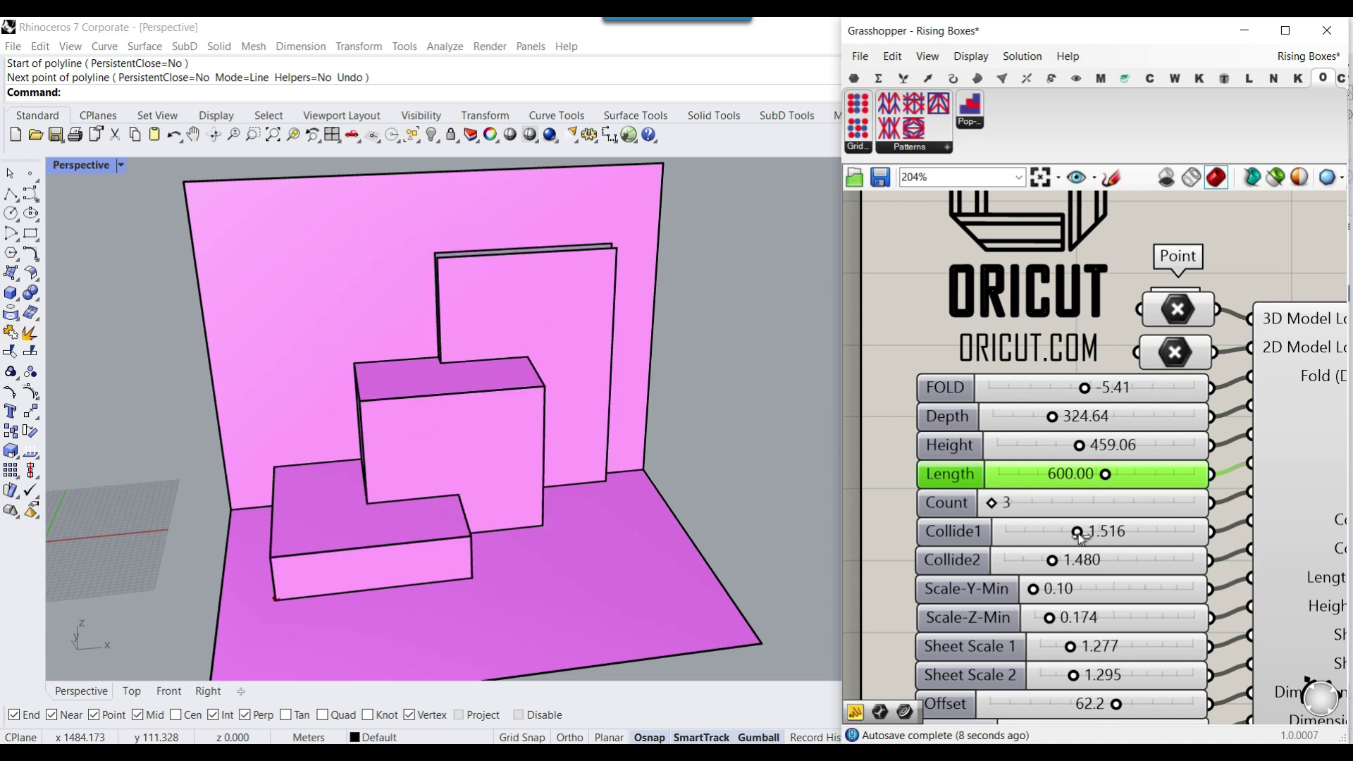
# Step: Try Collide1 at 1.702 and 1.199, ending with Collide1 at 1.182 and Collide2 at 1.452
pyautogui.moveTo(1080, 537); pyautogui.dragTo(1113, 532)
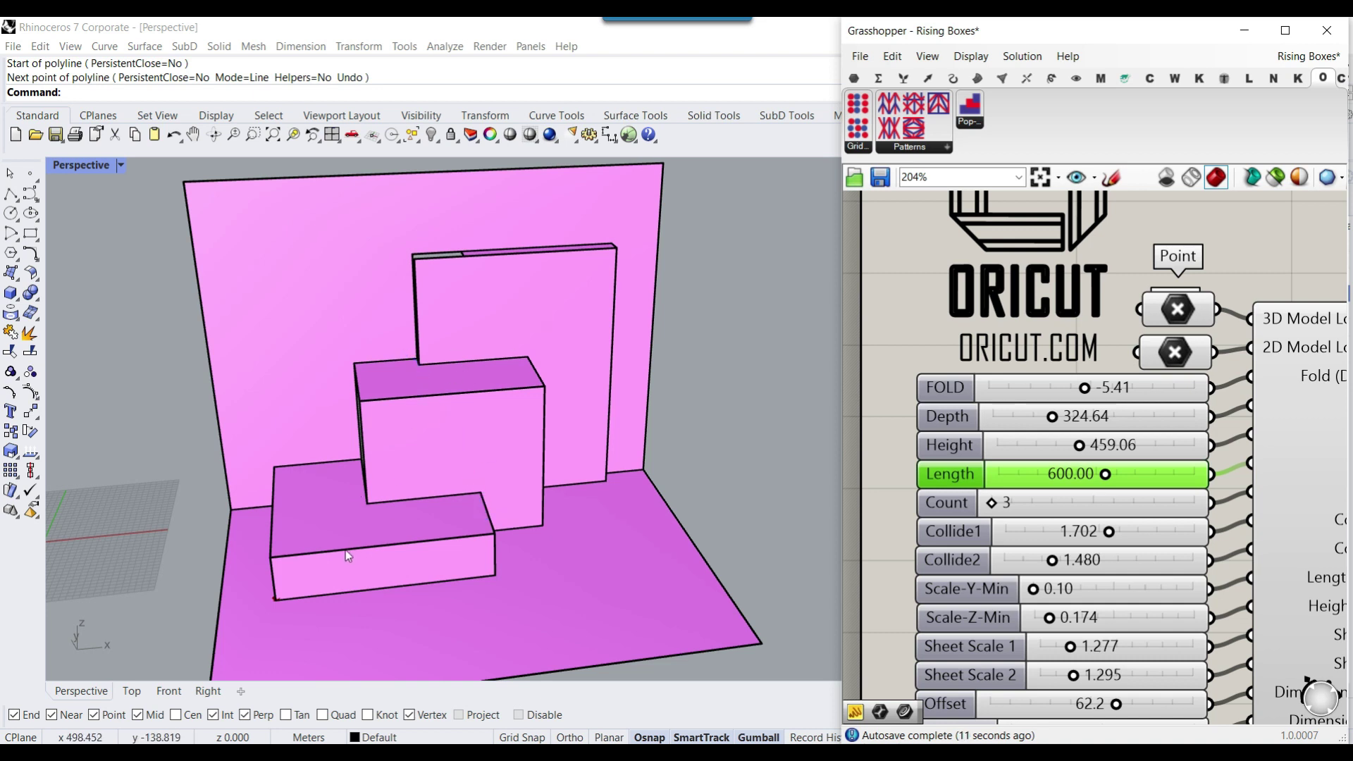
pyautogui.moveTo(330, 532); pyautogui.dragTo(463, 302, button='right')
pyautogui.moveTo(434, 247); pyautogui.dragTo(686, 481, button='right')
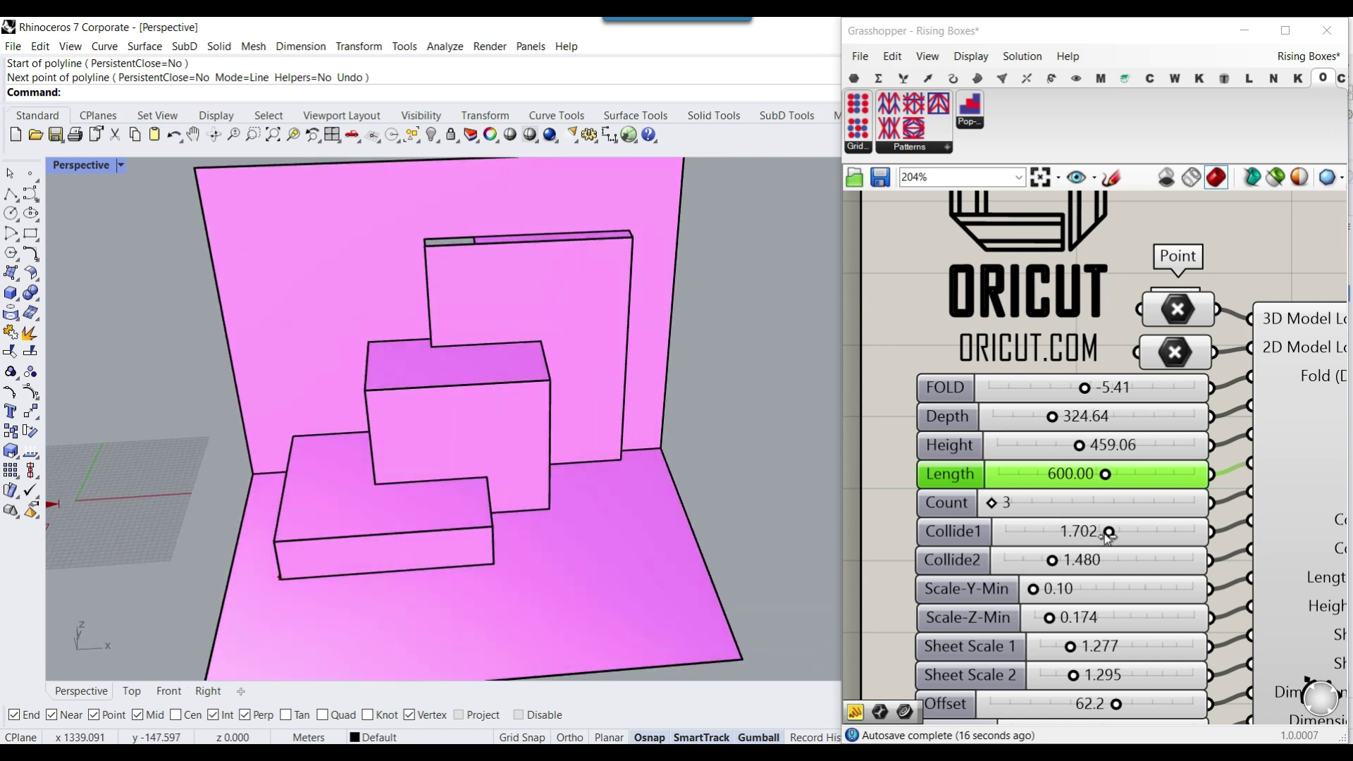
pyautogui.moveTo(1107, 534); pyautogui.dragTo(1021, 540)
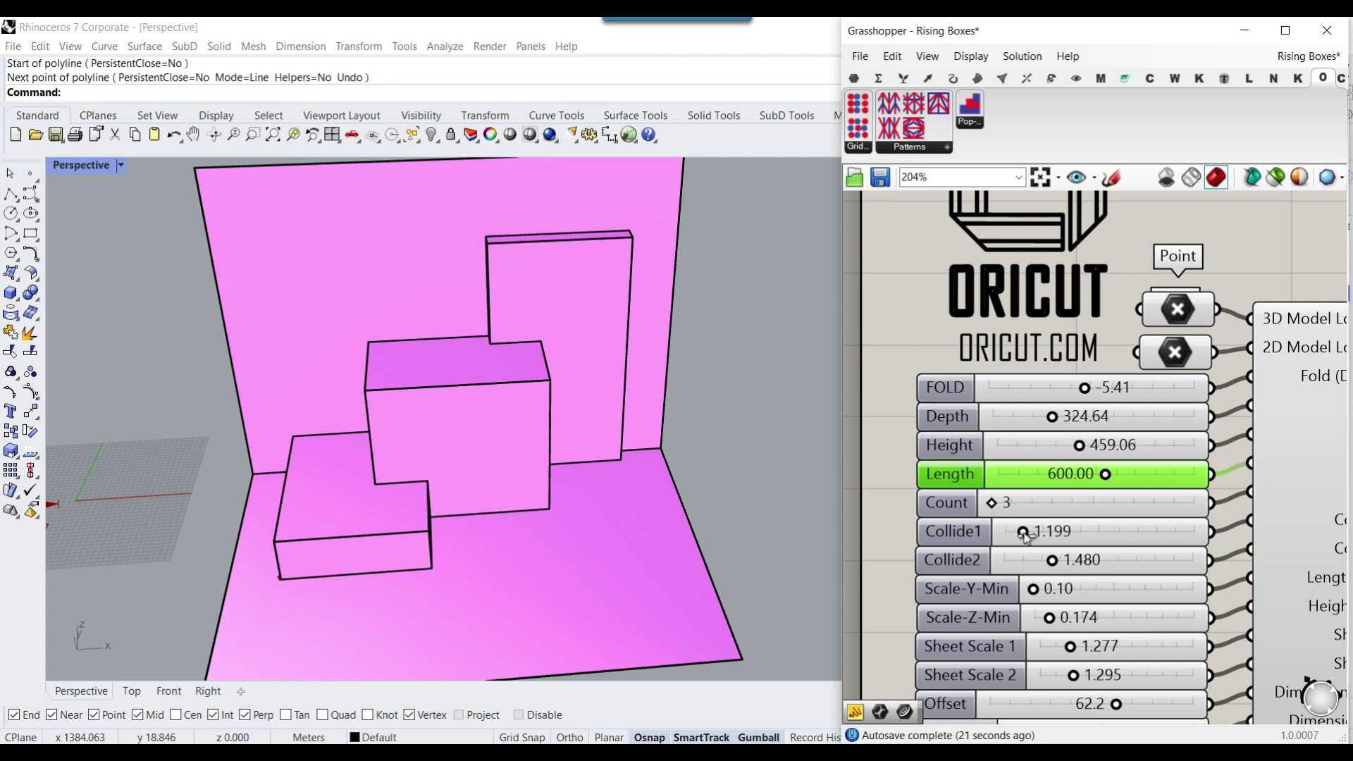
pyautogui.moveTo(1026, 537); pyautogui.dragTo(1051, 564)
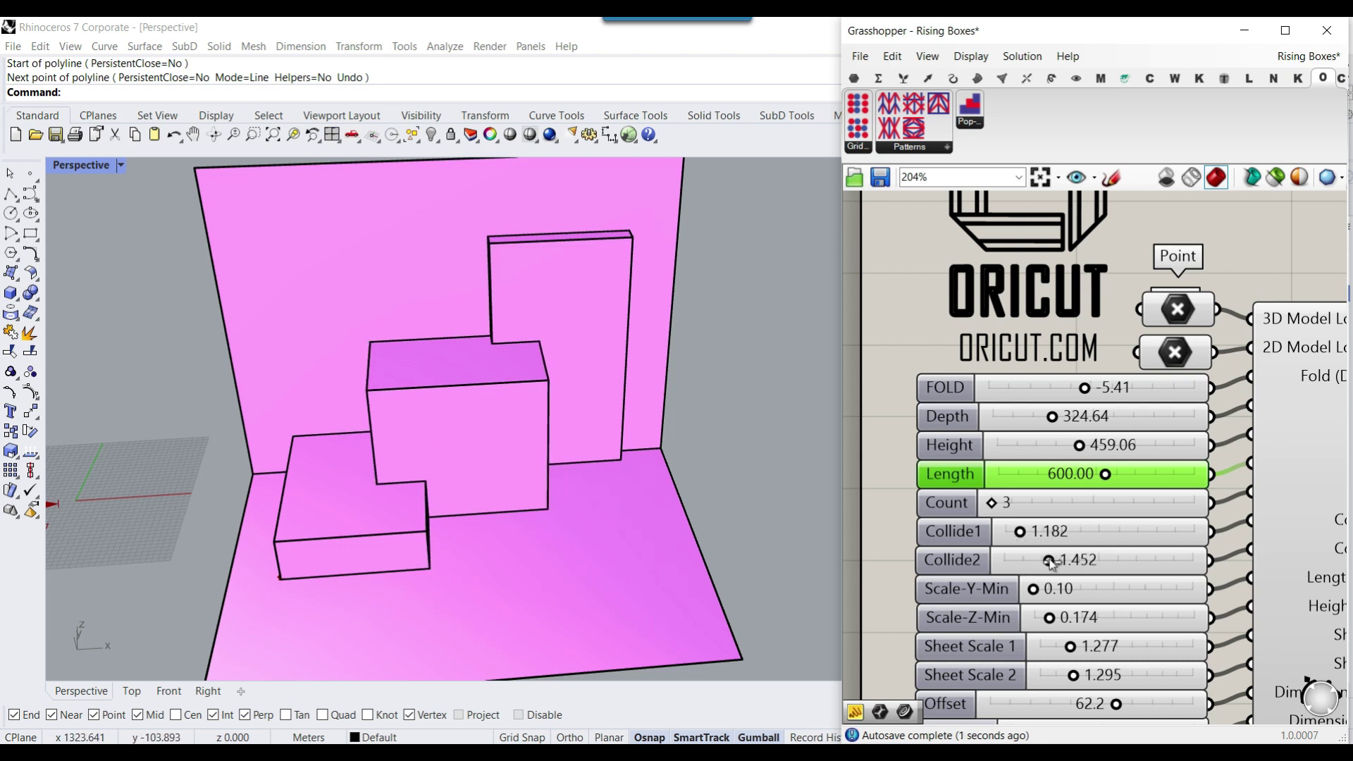
# Step: Set the Count to 6, Collide1 to 1.165 and Collide2 to 1.368
pyautogui.moveTo(994, 505); pyautogui.dragTo(1070, 505)
pyautogui.moveTo(1051, 564); pyautogui.dragTo(1028, 538)
pyautogui.moveTo(470, 468); pyautogui.dragTo(513, 454, button='right')
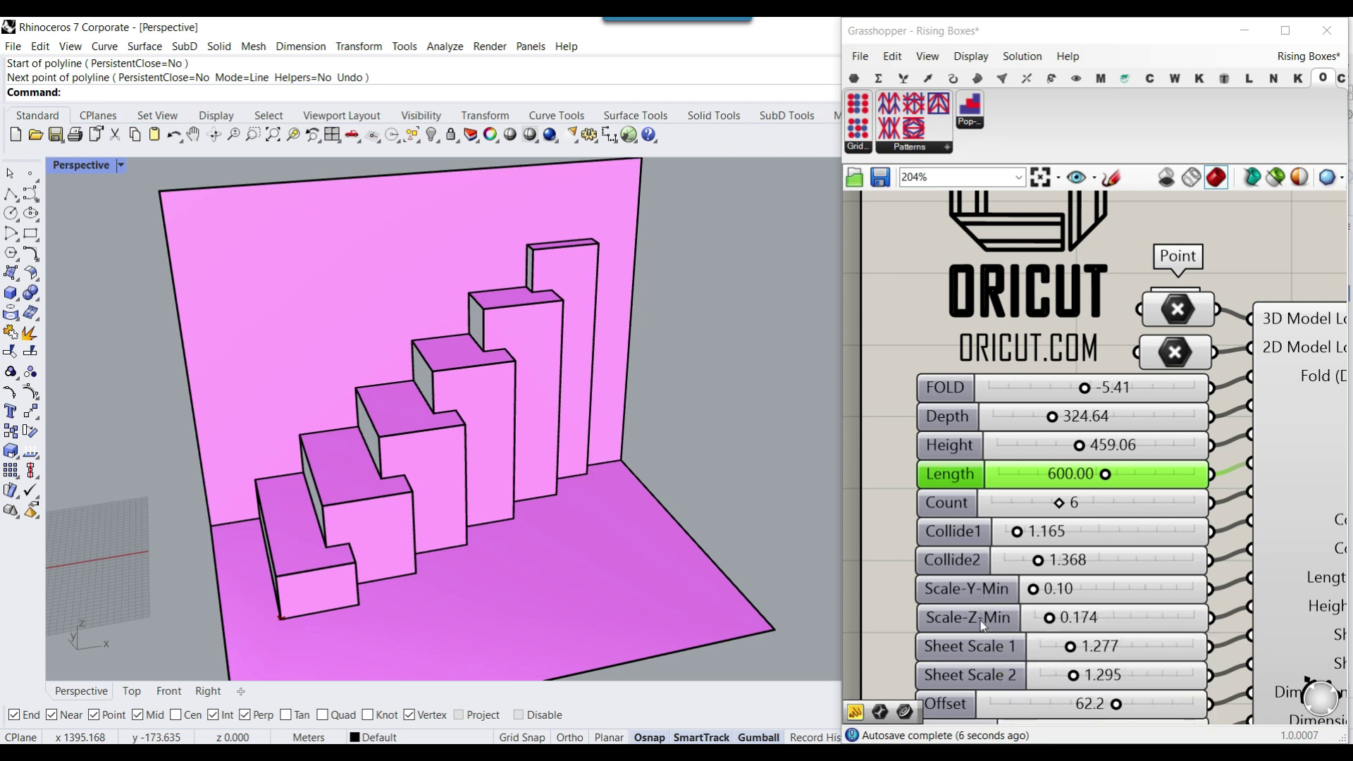
# Step: Set Scale-Y-Min to 0.27 and Scale-Z-Min to 0.156 for the rising boxes
pyautogui.moveTo(1033, 592); pyautogui.dragTo(1065, 591)
pyautogui.scroll(-3, 536, 444)
pyautogui.scroll(3, 529, 460)
pyautogui.moveTo(582, 477)
pyautogui.mouseDown(button='right')
pyautogui.moveTo(530, 459)
pyautogui.moveTo(575, 465)
pyautogui.mouseUp(button='right')
pyautogui.moveTo(1050, 618)
pyautogui.mouseDown()
pyautogui.moveTo(1173, 618)
pyautogui.moveTo(1043, 604)
pyautogui.moveTo(1134, 618)
pyautogui.moveTo(1054, 617)
pyautogui.mouseUp()
pyautogui.moveTo(1057, 640); pyautogui.dragTo(1031, 586, button='right')
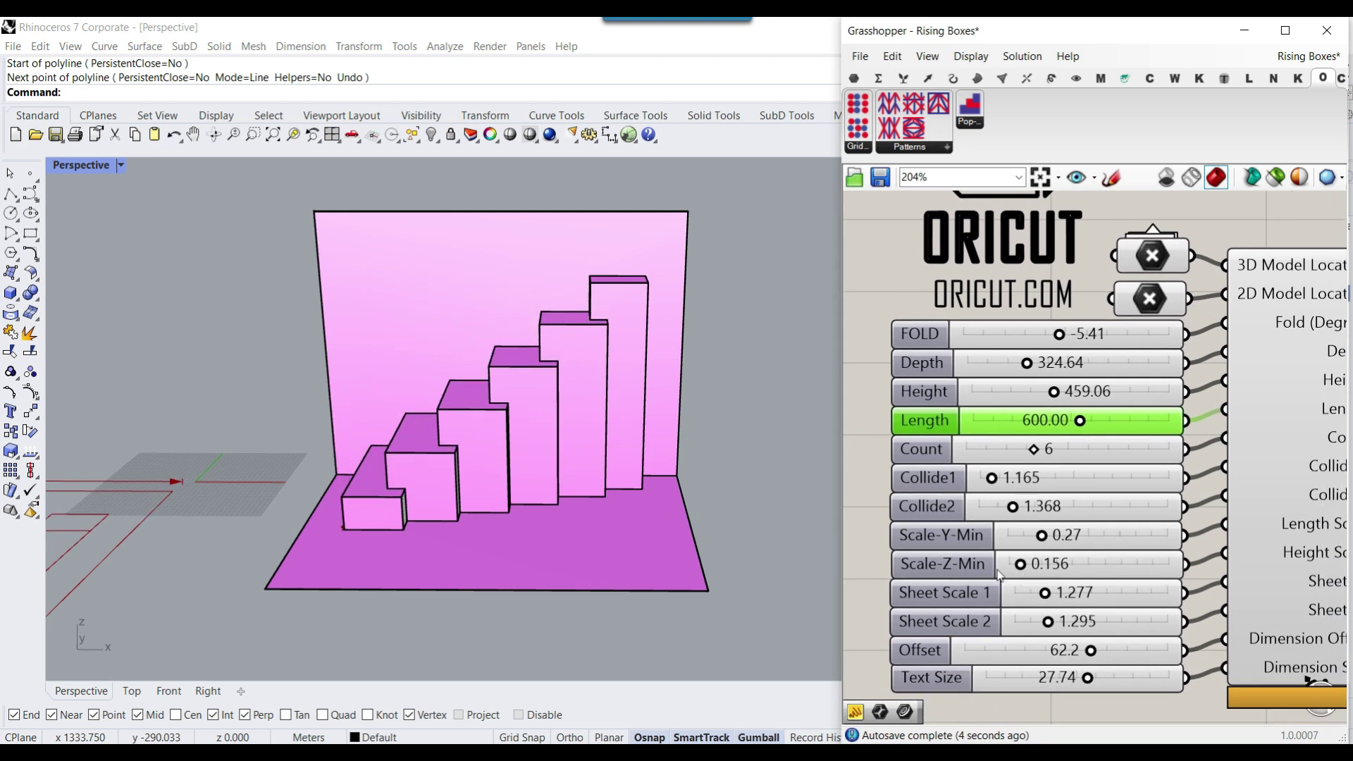
# Step: Set Sheet Scale 1 of the flat pattern to 1.455
pyautogui.scroll(-5, 486, 416)
pyautogui.moveTo(486, 415); pyautogui.dragTo(468, 447, button='right')
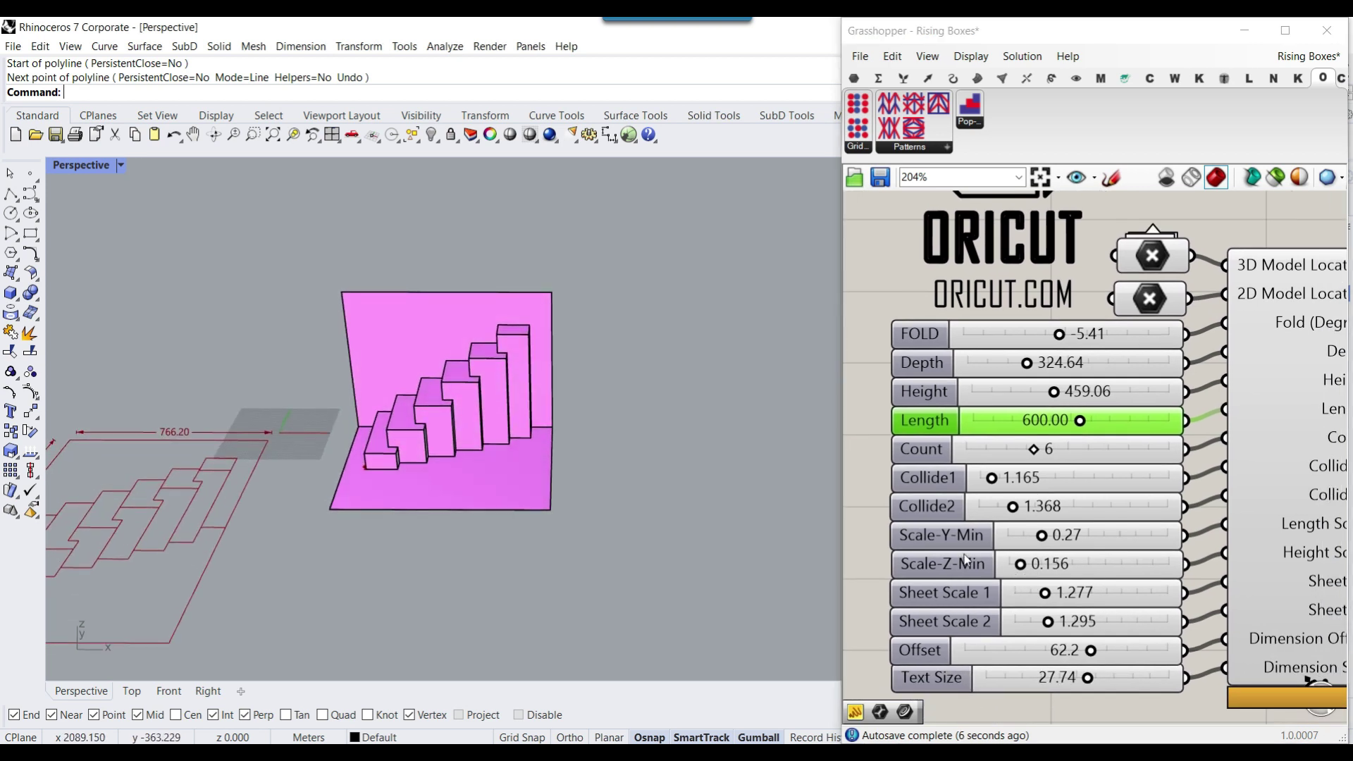
pyautogui.scroll(3, 969, 569)
pyautogui.scroll(10, 508, 446)
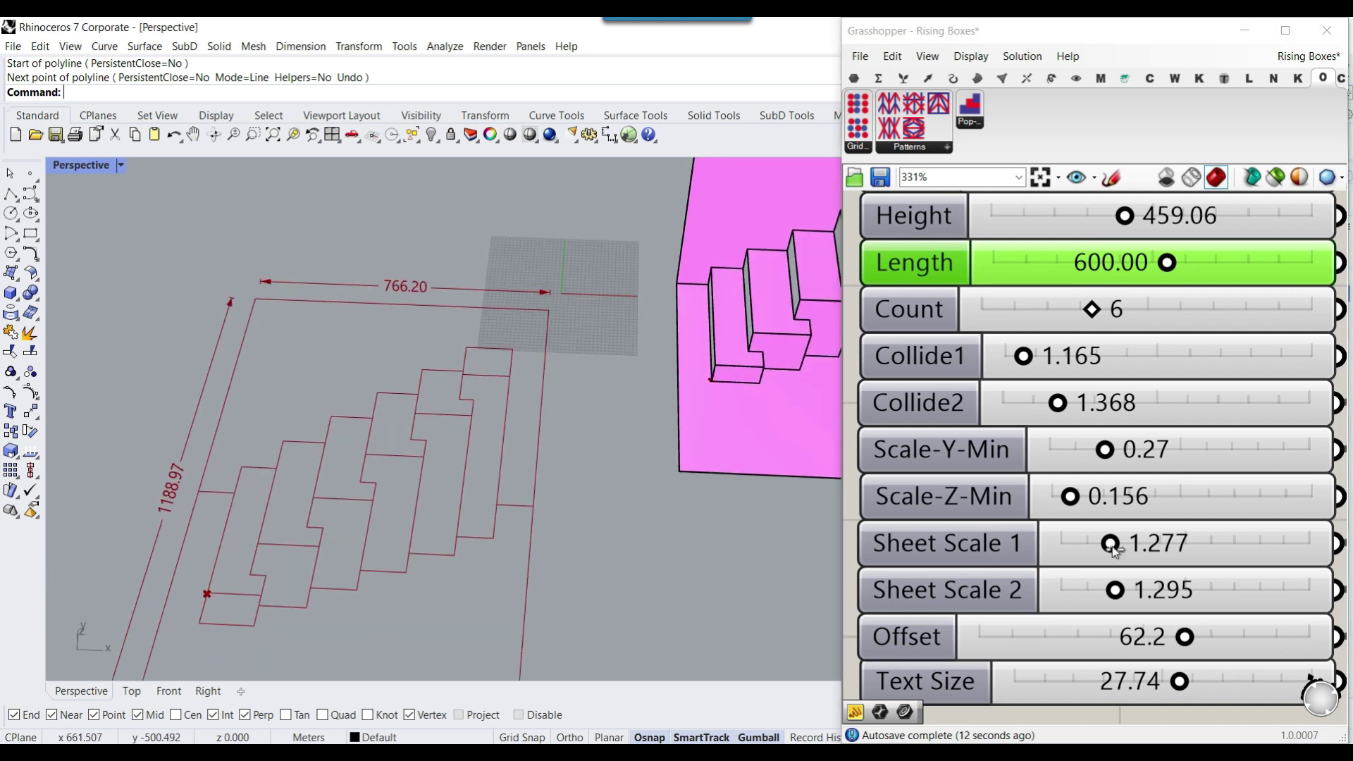
pyautogui.moveTo(1112, 548); pyautogui.dragTo(1162, 550)
pyautogui.scroll(-5, 569, 437)
pyautogui.scroll(5, 639, 432)
pyautogui.scroll(-5, 412, 413)
pyautogui.scroll(5, 344, 425)
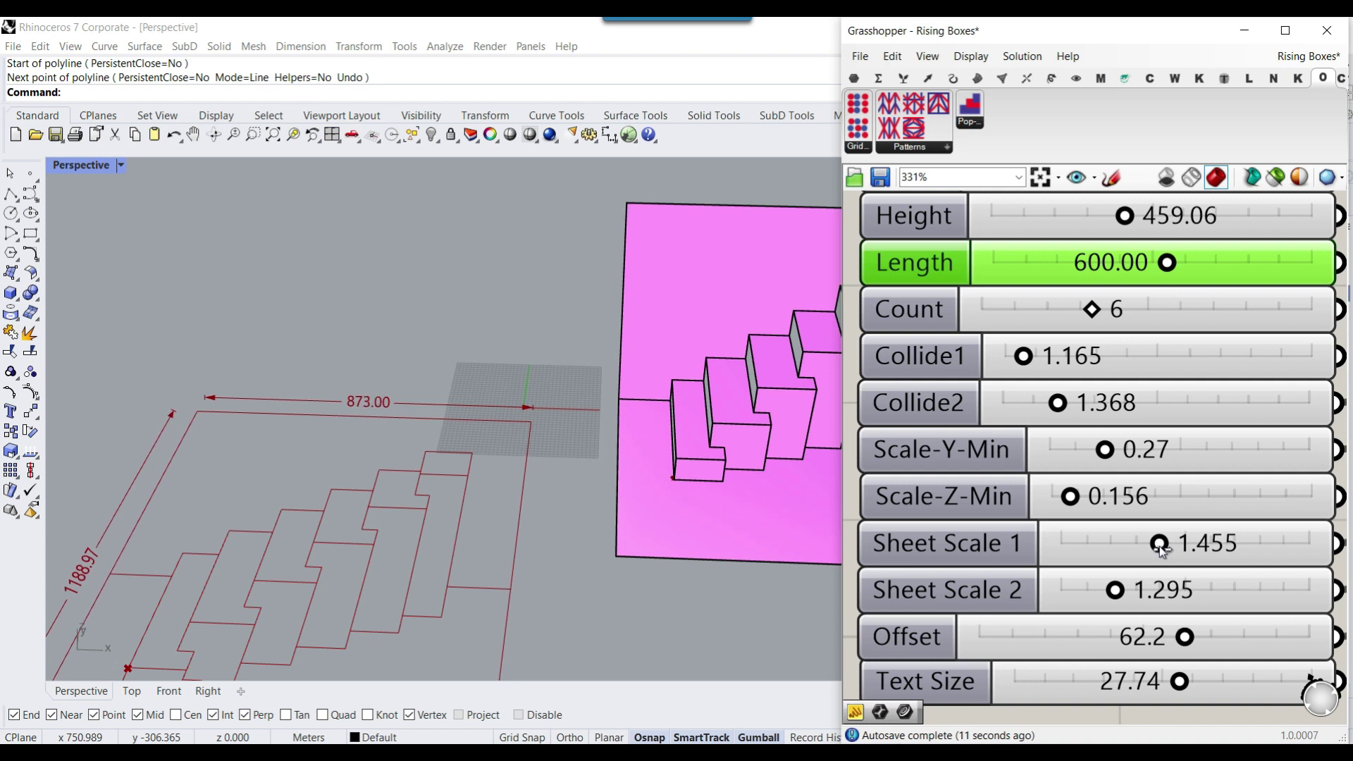
pyautogui.scroll(3, 341, 480)
pyautogui.scroll(-3, 438, 419)
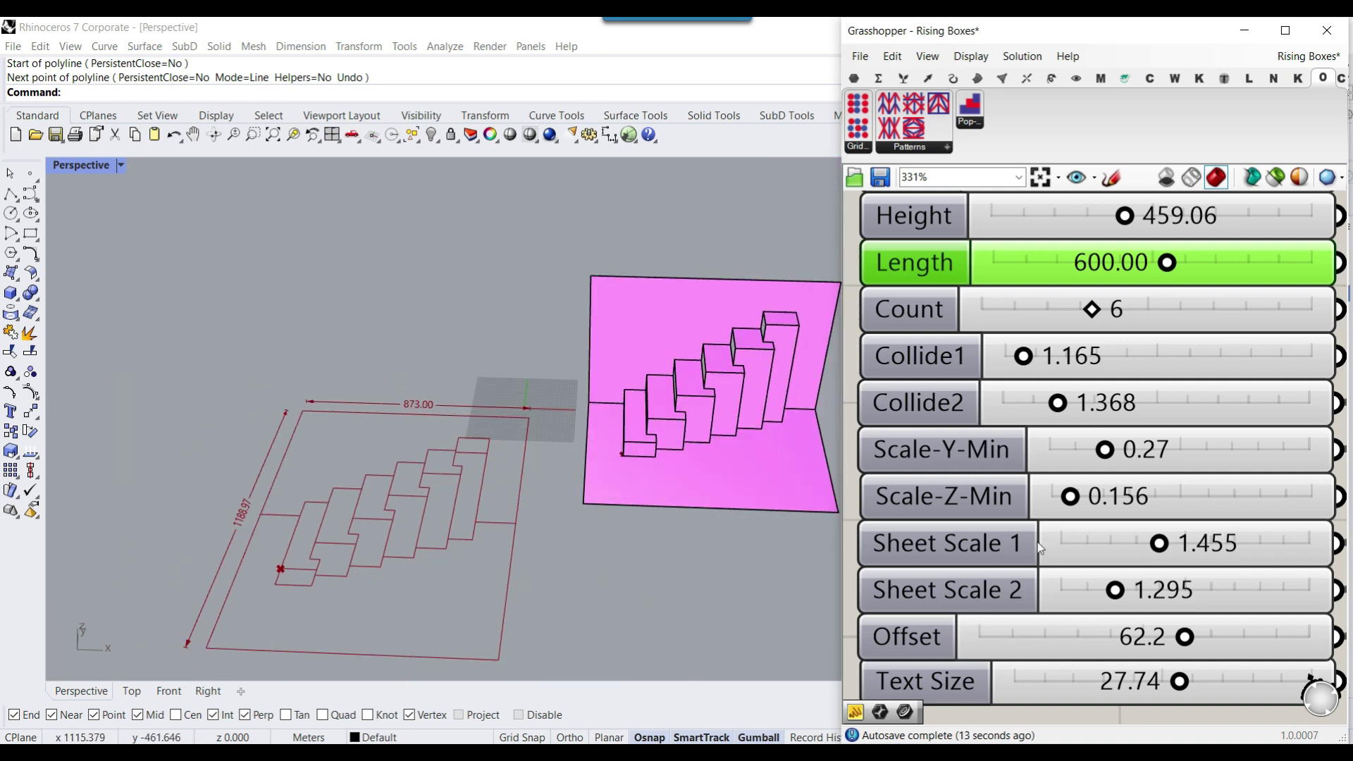
# Step: Set Sheet Scale 2 of the flat pattern to 1.367 and check the sheet's long dimension
pyautogui.moveTo(1129, 592)
pyautogui.mouseDown()
pyautogui.moveTo(1230, 590)
pyautogui.moveTo(1136, 590)
pyautogui.mouseUp()
pyautogui.scroll(4, 238, 475)
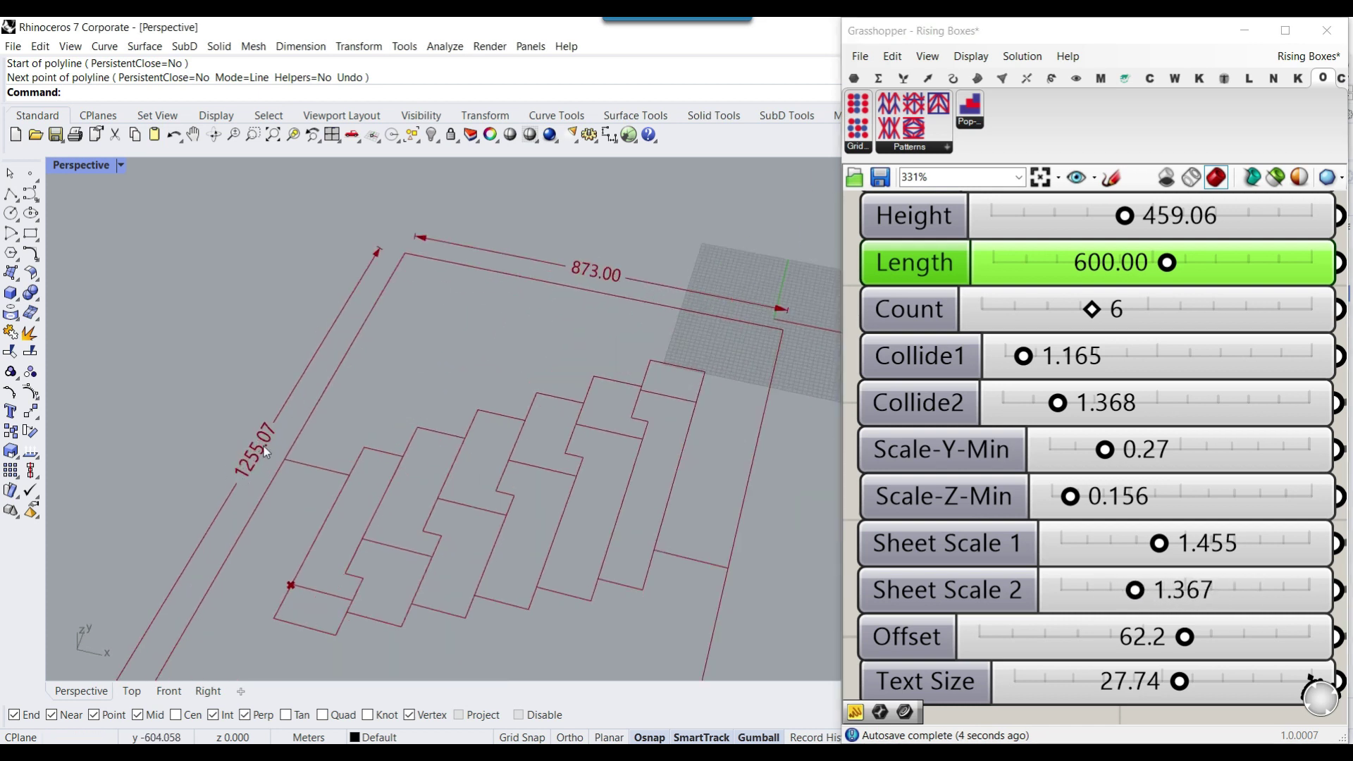
pyautogui.scroll(-4, 265, 450)
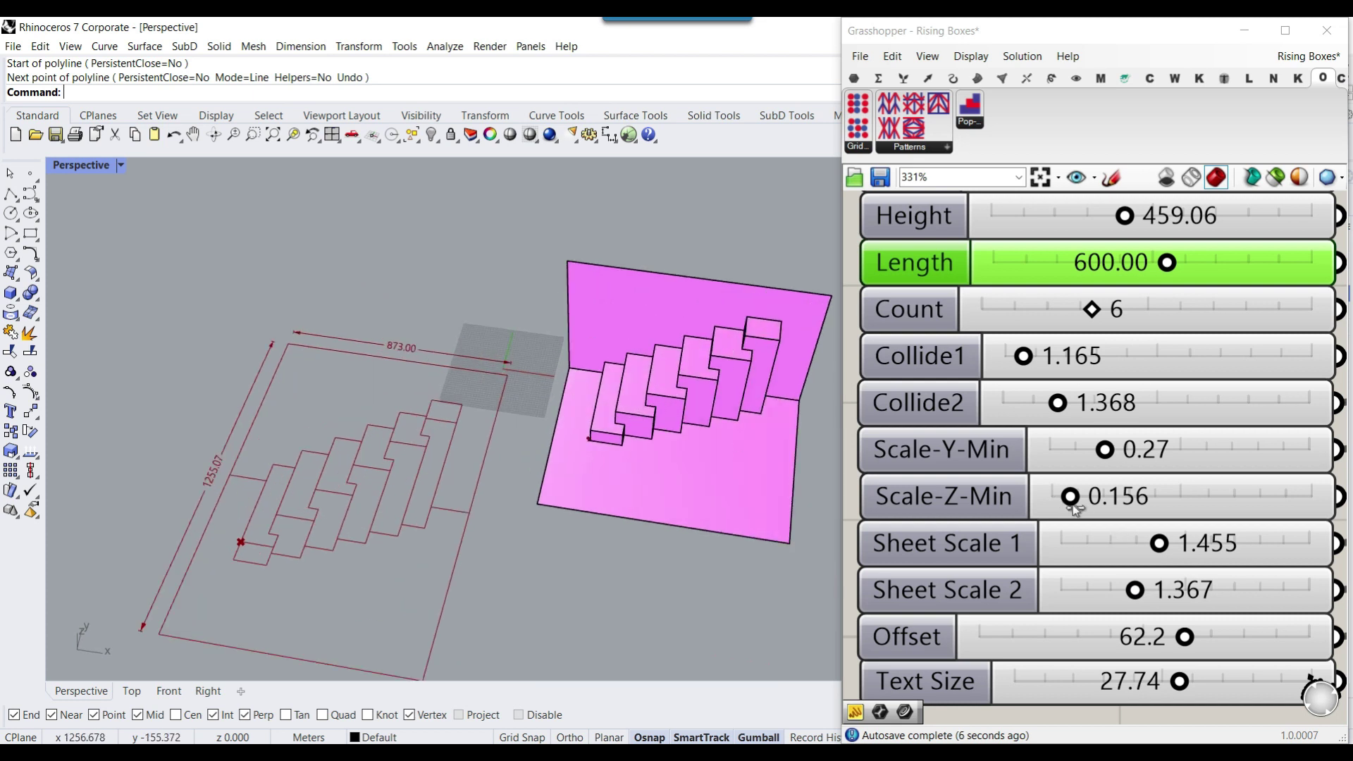
# Step: Set the Offset of the flat pattern's dimensions to 71.0
pyautogui.scroll(-1, 1060, 504)
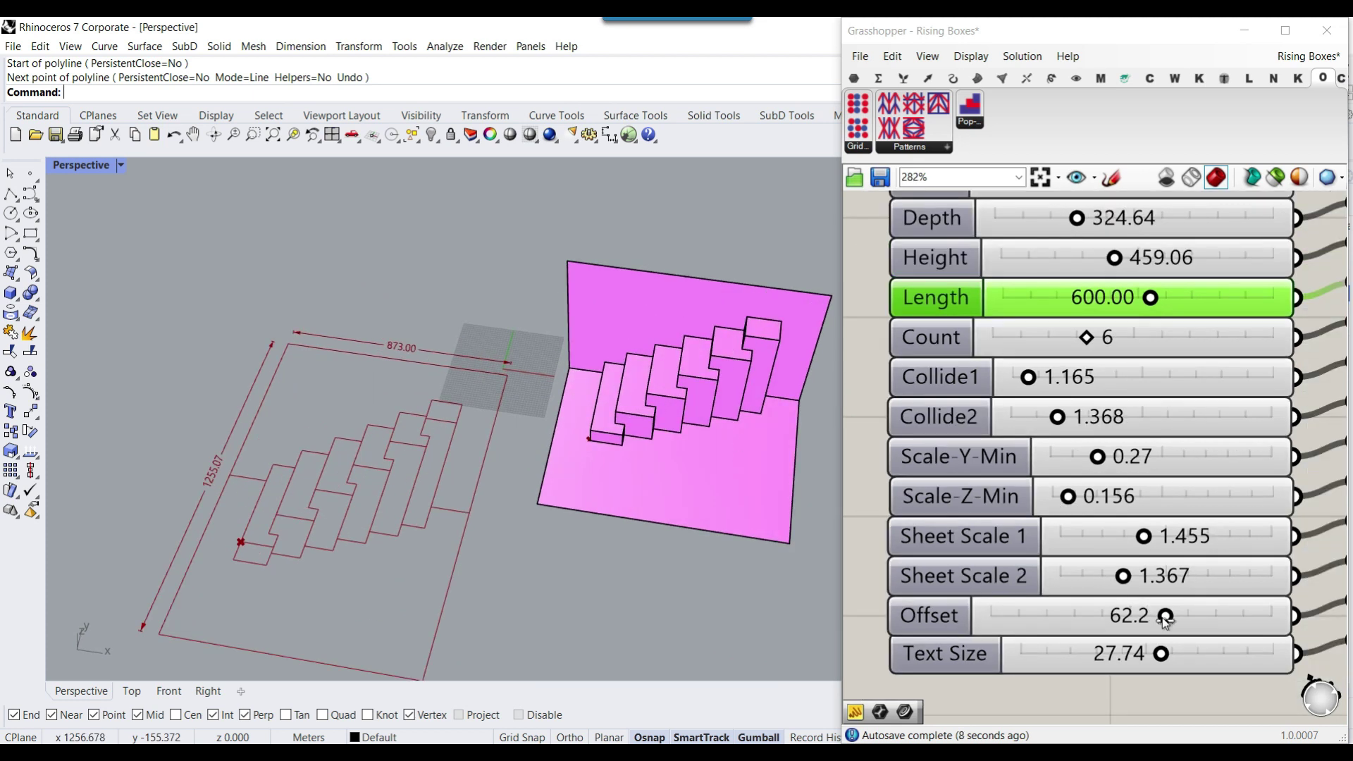
pyautogui.moveTo(1164, 617)
pyautogui.mouseDown()
pyautogui.moveTo(1223, 619)
pyautogui.moveTo(1162, 620)
pyautogui.moveTo(1189, 616)
pyautogui.mouseUp()
pyautogui.scroll(6, 215, 459)
pyautogui.scroll(-6, 216, 459)
pyautogui.moveTo(282, 448); pyautogui.dragTo(330, 459, button='right')
# Step: Set the dimension Text Size to 49.68 and bring the Rising Boxes component's outputs into view
pyautogui.moveTo(1161, 657); pyautogui.dragTo(1272, 654)
pyautogui.scroll(-3, 318, 344)
pyautogui.scroll(4, 377, 412)
pyautogui.scroll(-2, 353, 379)
pyautogui.scroll(-5, 1022, 389)
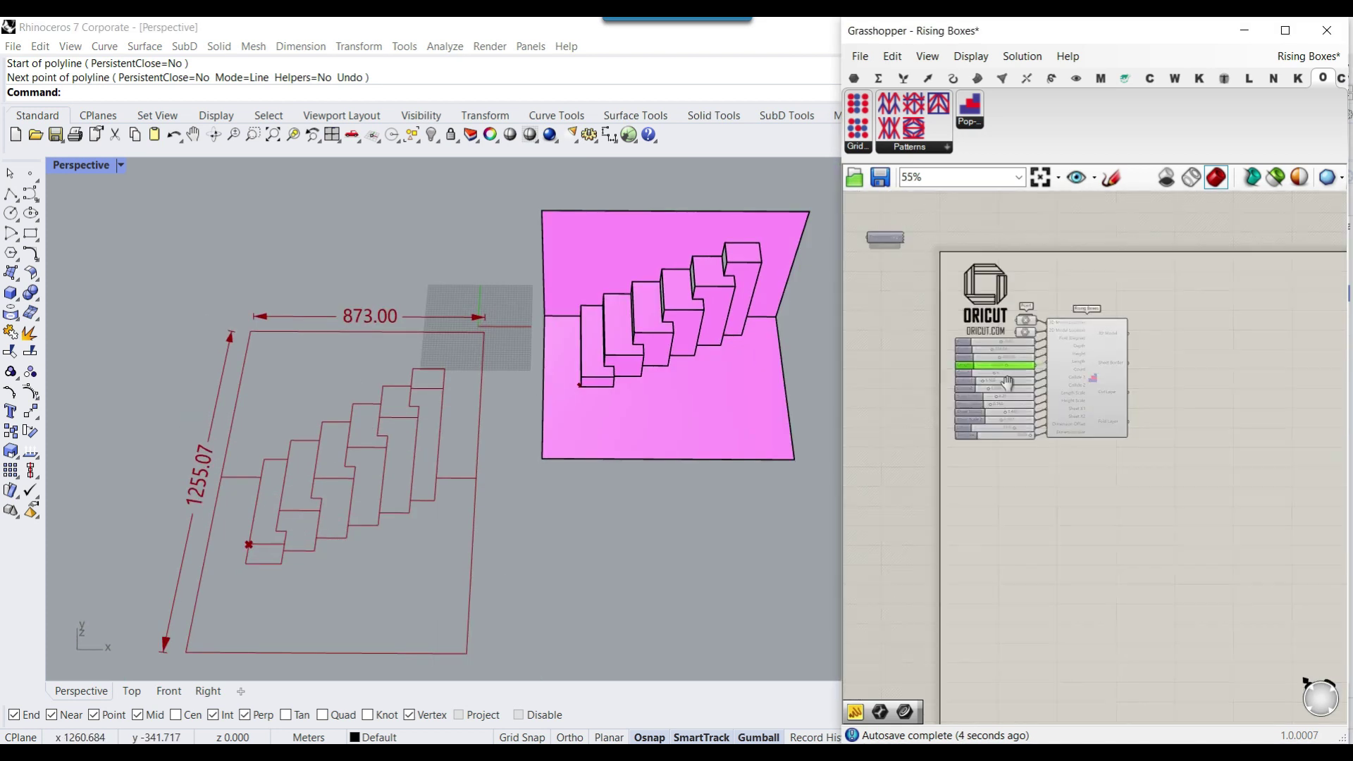
pyautogui.scroll(3, 1110, 435)
pyautogui.scroll(1, 1110, 435)
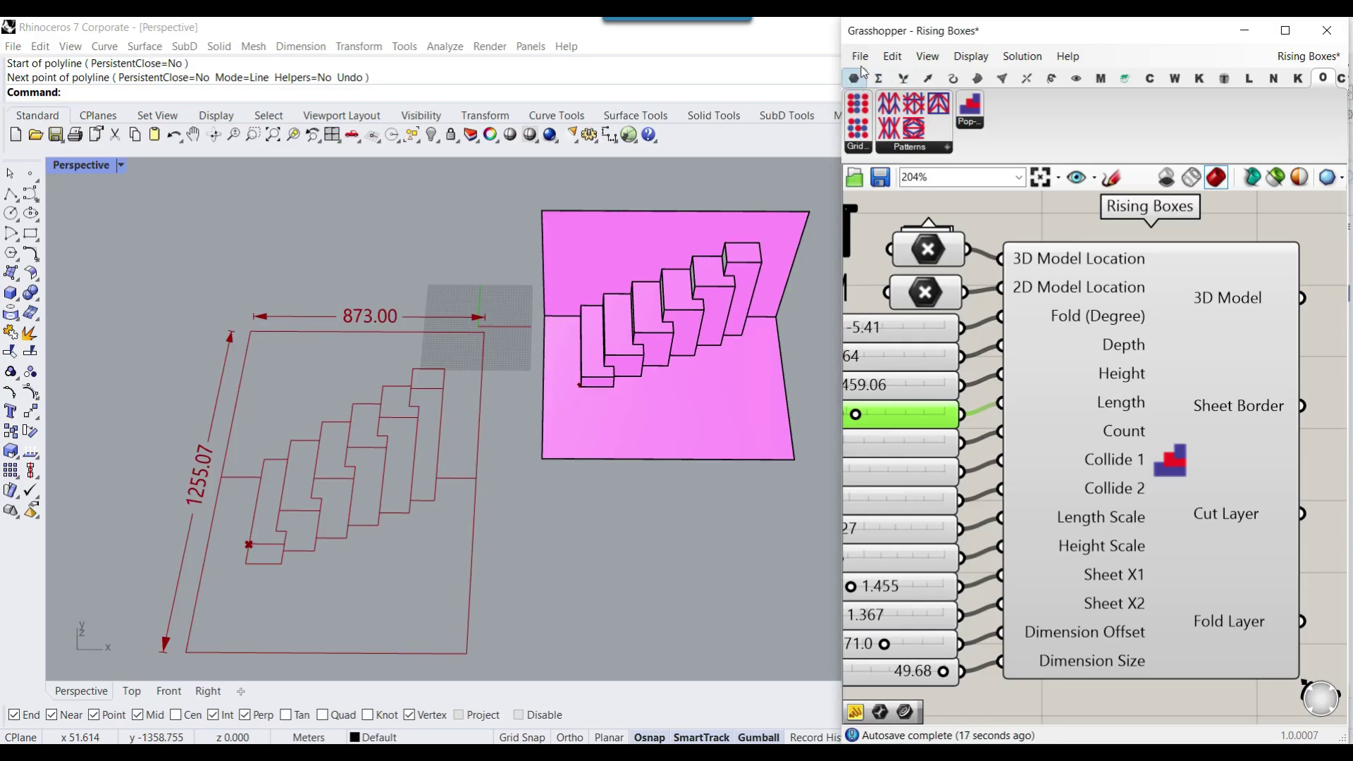
# Step: Open Grasshopper's Libraries folder, where the plugin component files are stored
pyautogui.click(861, 57)
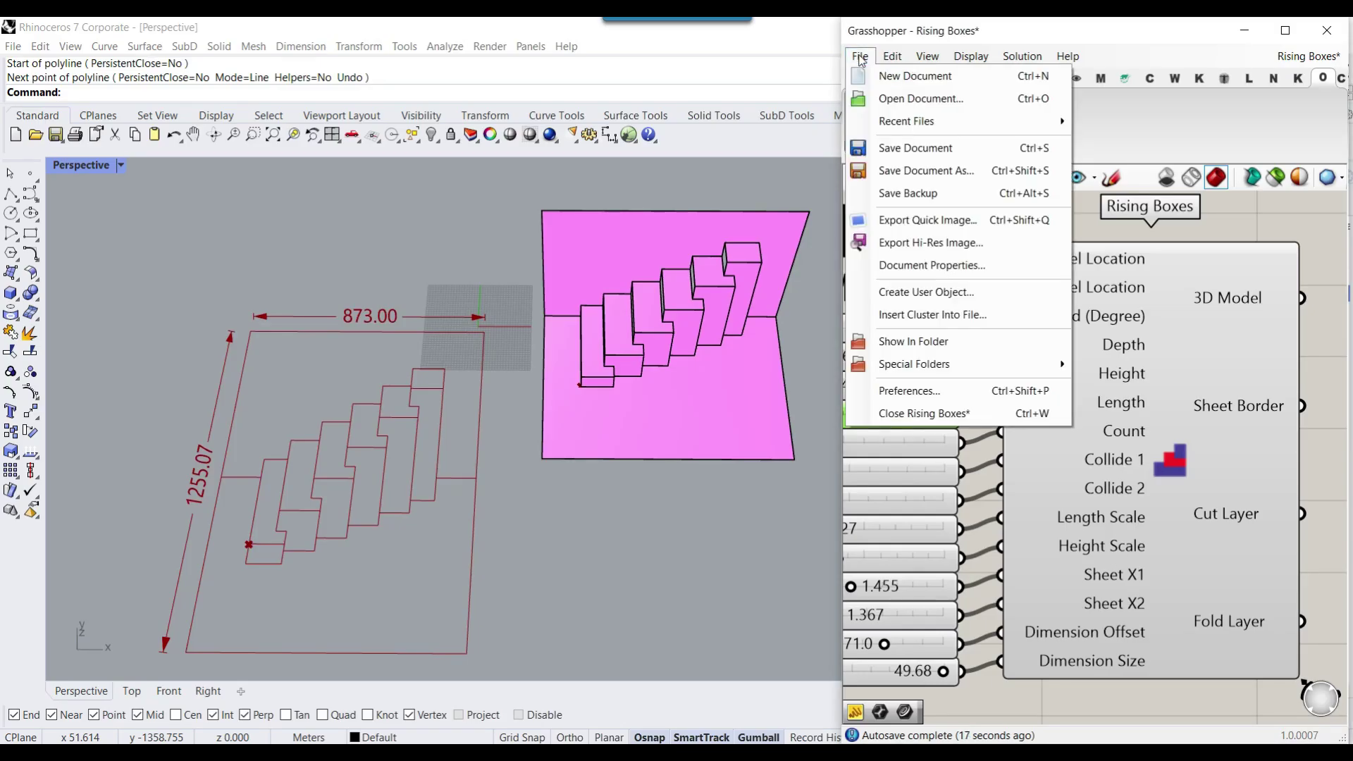
pyautogui.moveTo(986, 367)
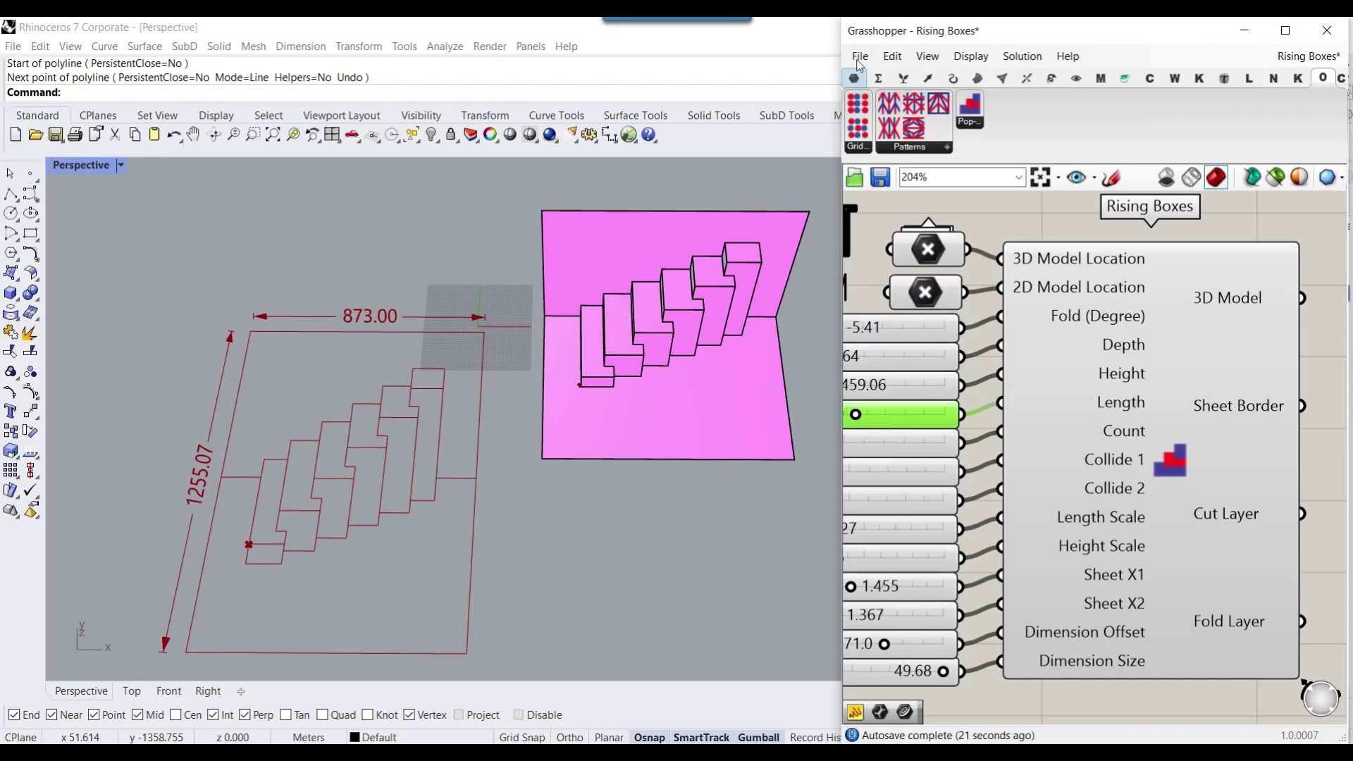
pyautogui.click(853, 48)
pyautogui.moveTo(945, 366)
pyautogui.click(1131, 362)
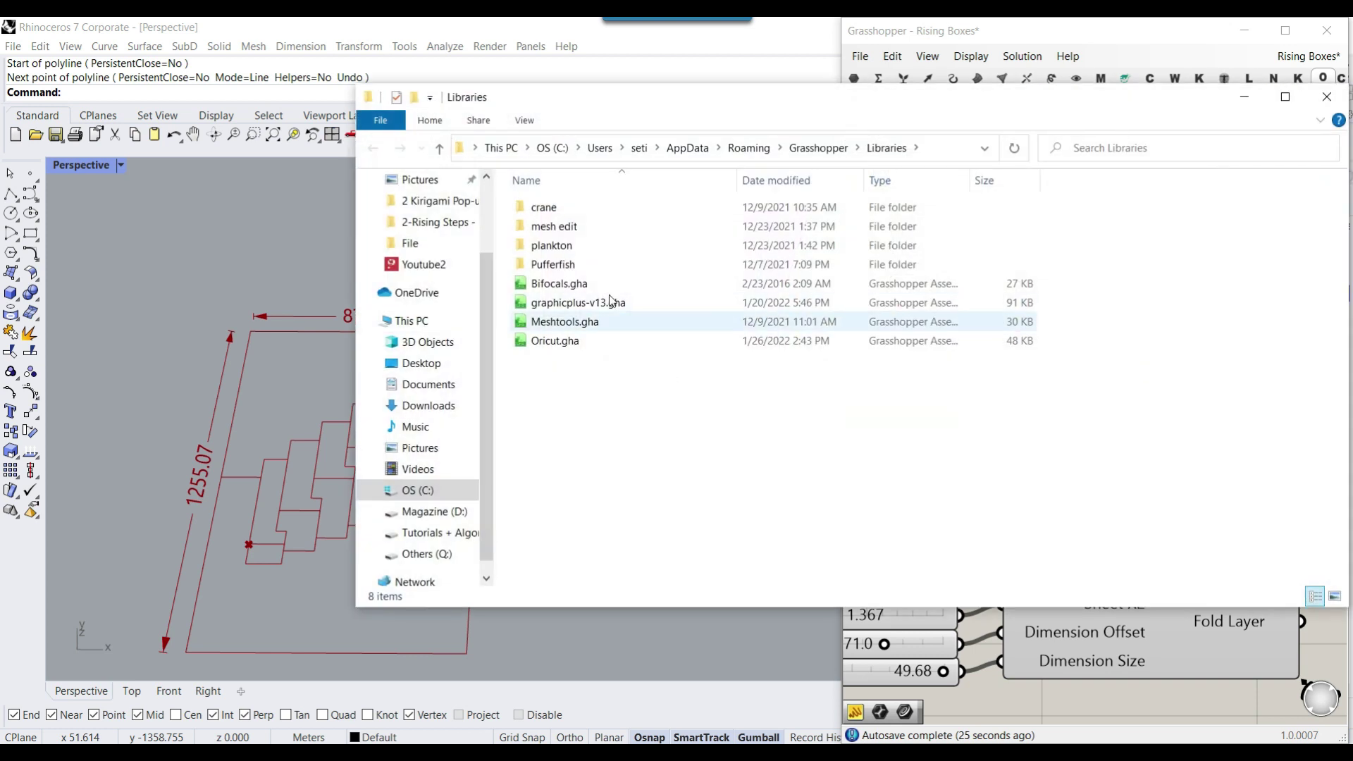
# Step: Check the general properties and attributes of Oricut.gha, closing the properties and the Libraries folder when done
pyautogui.rightClick(571, 343)
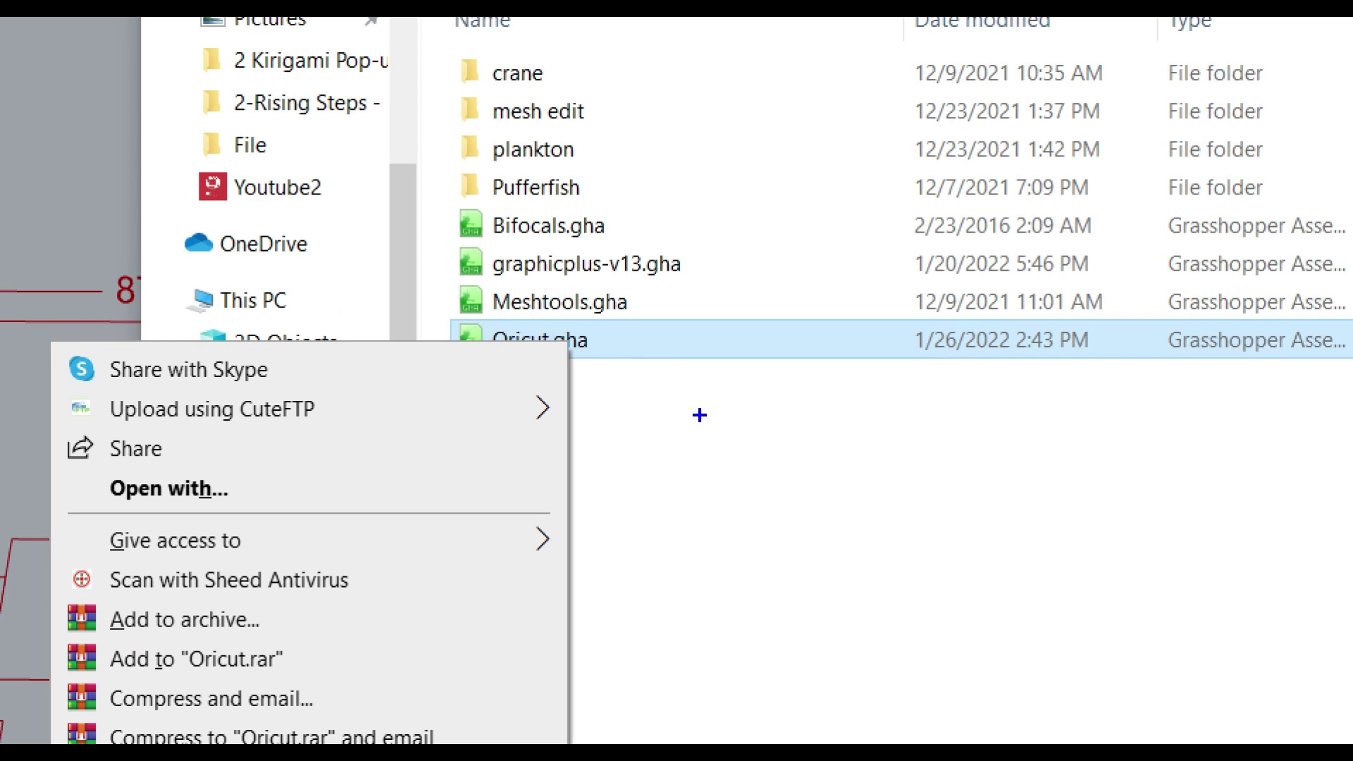
pyautogui.press('Escape')
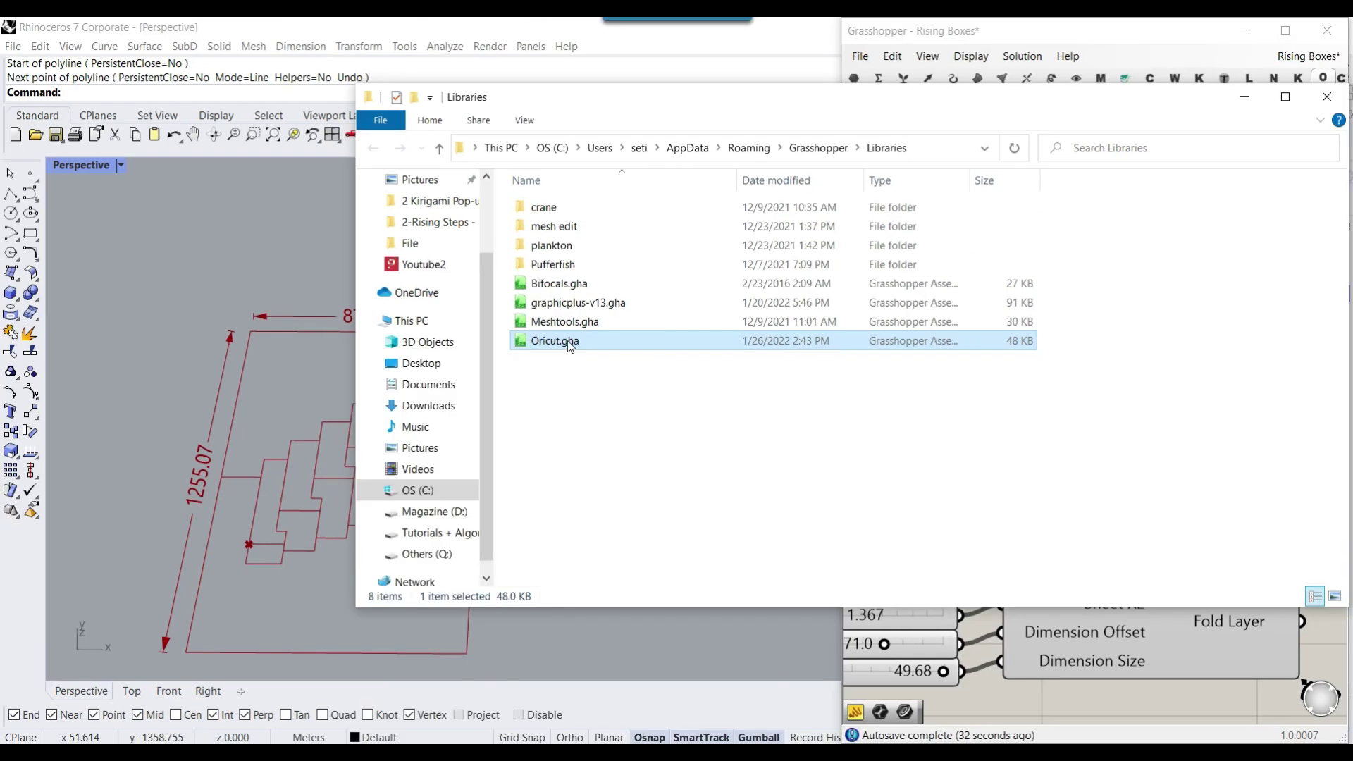
pyautogui.rightClick(571, 345)
pyautogui.click(351, 720)
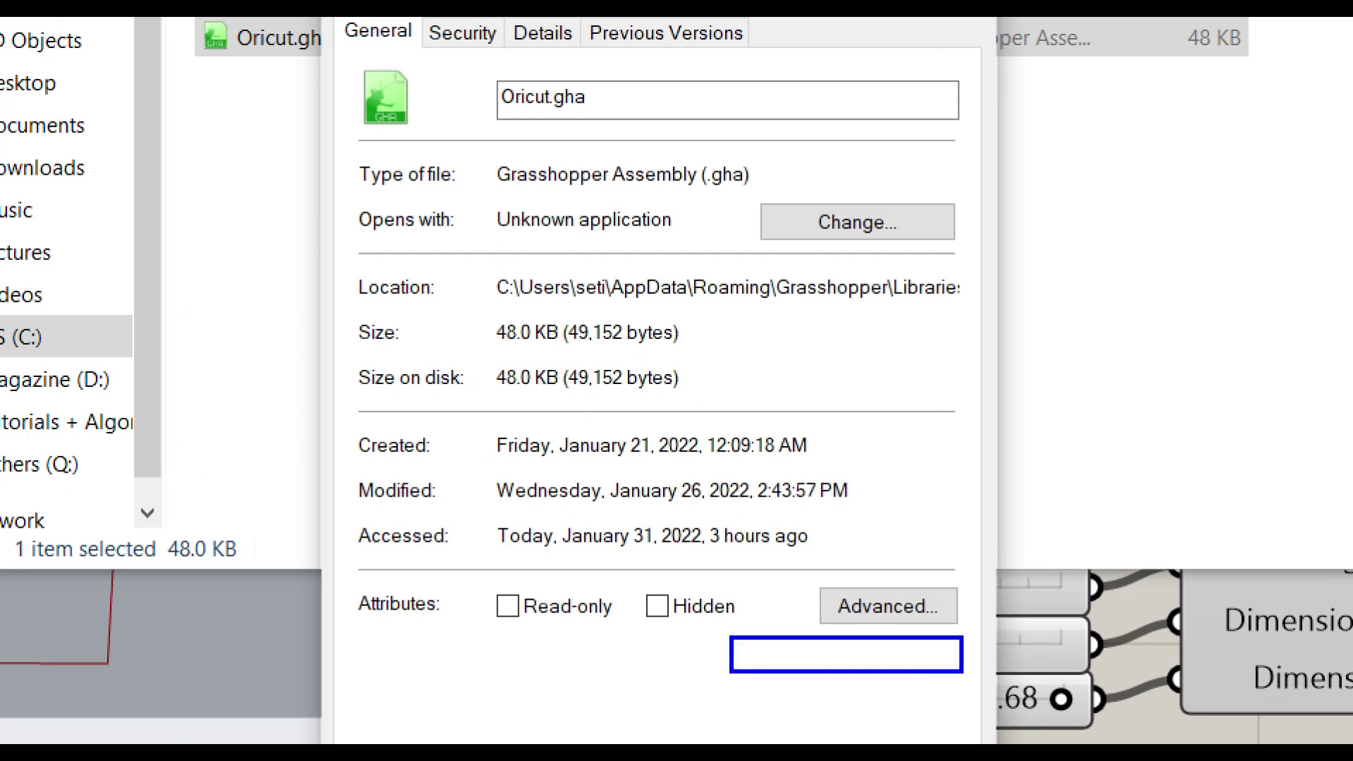
pyautogui.moveTo(752, 663); pyautogui.dragTo(818, 600)
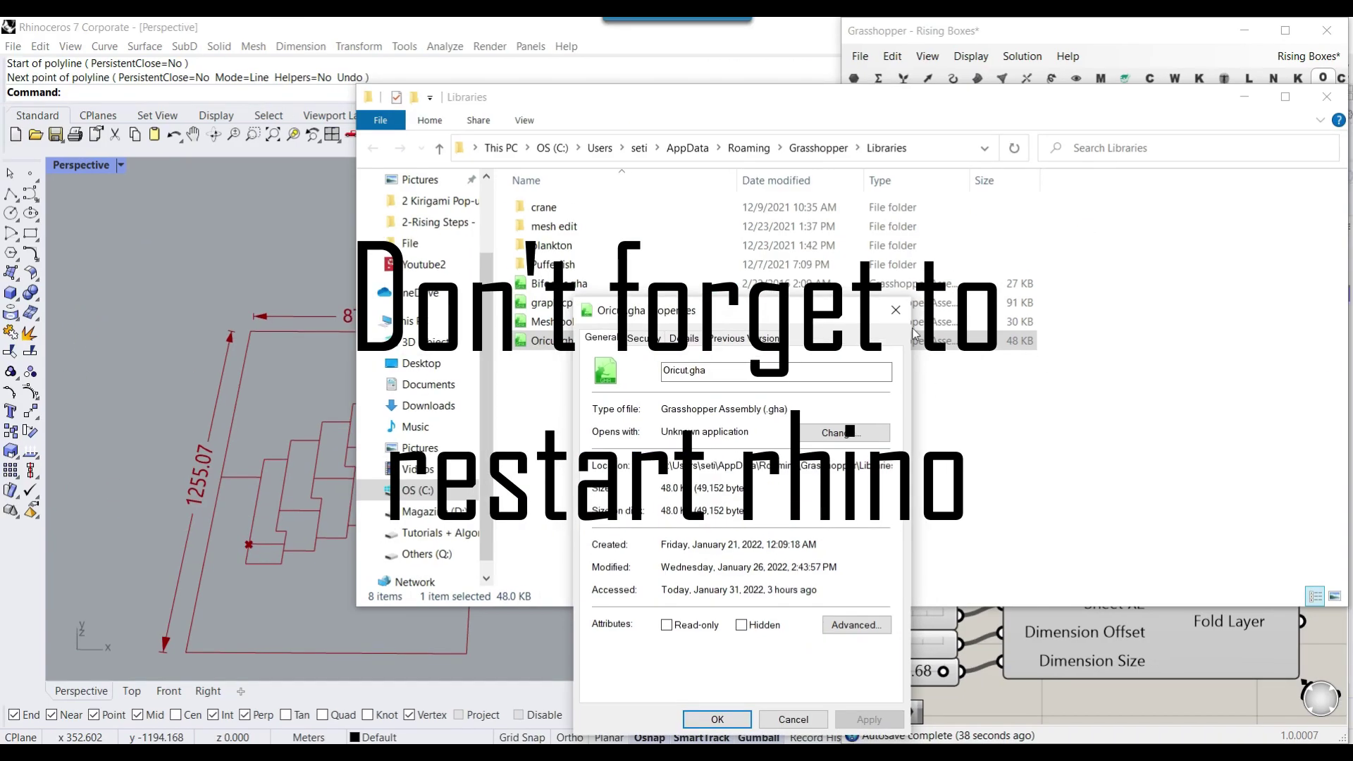
pyautogui.click(896, 310)
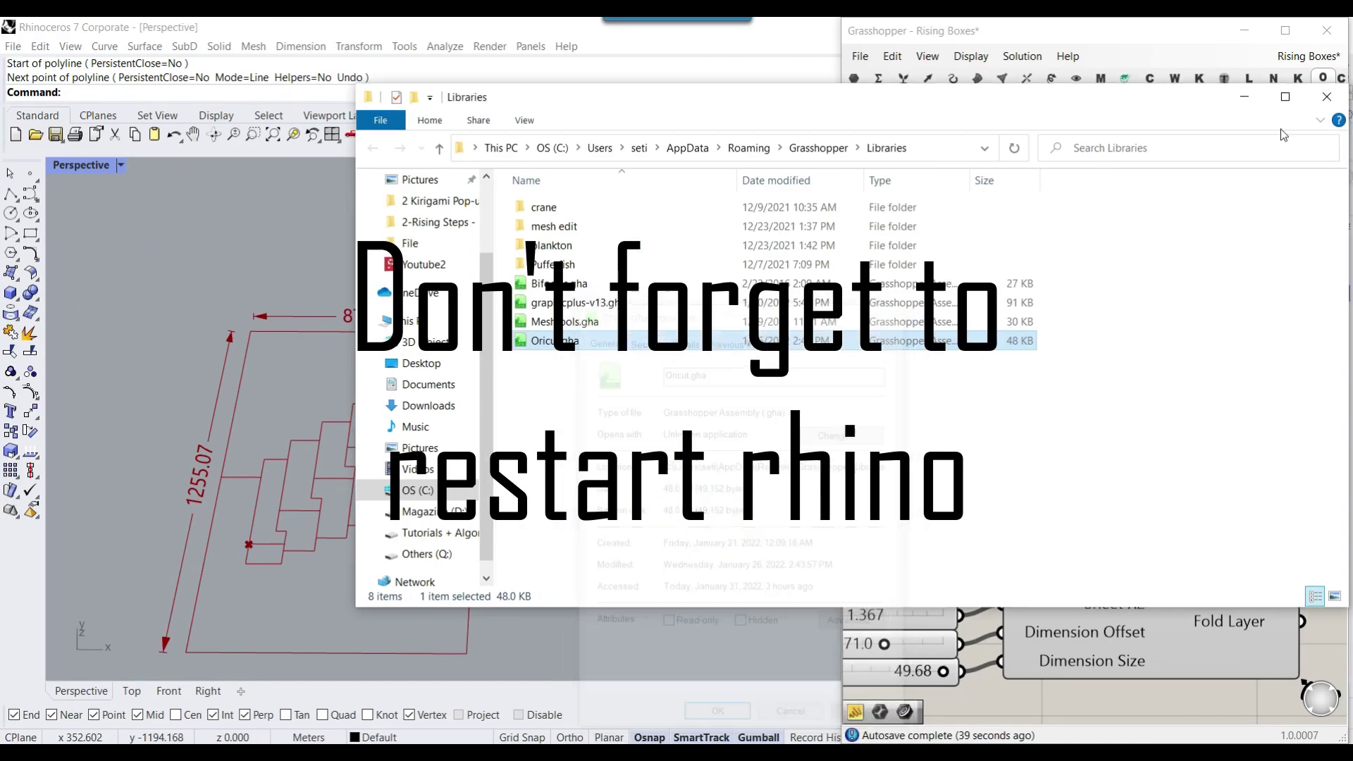
pyautogui.click(1327, 96)
# Step: Bake the 3D Model output of the Rising Boxes component into Rhino with the default bake settings
pyautogui.scroll(-4, 522, 391)
pyautogui.moveTo(522, 391); pyautogui.dragTo(535, 356, button='right')
pyautogui.moveTo(1191, 296); pyautogui.dragTo(1049, 293, button='right')
pyautogui.rightClick(1094, 299)
pyautogui.click(1113, 326)
pyautogui.click(1147, 482)
pyautogui.scroll(-6, 686, 430)
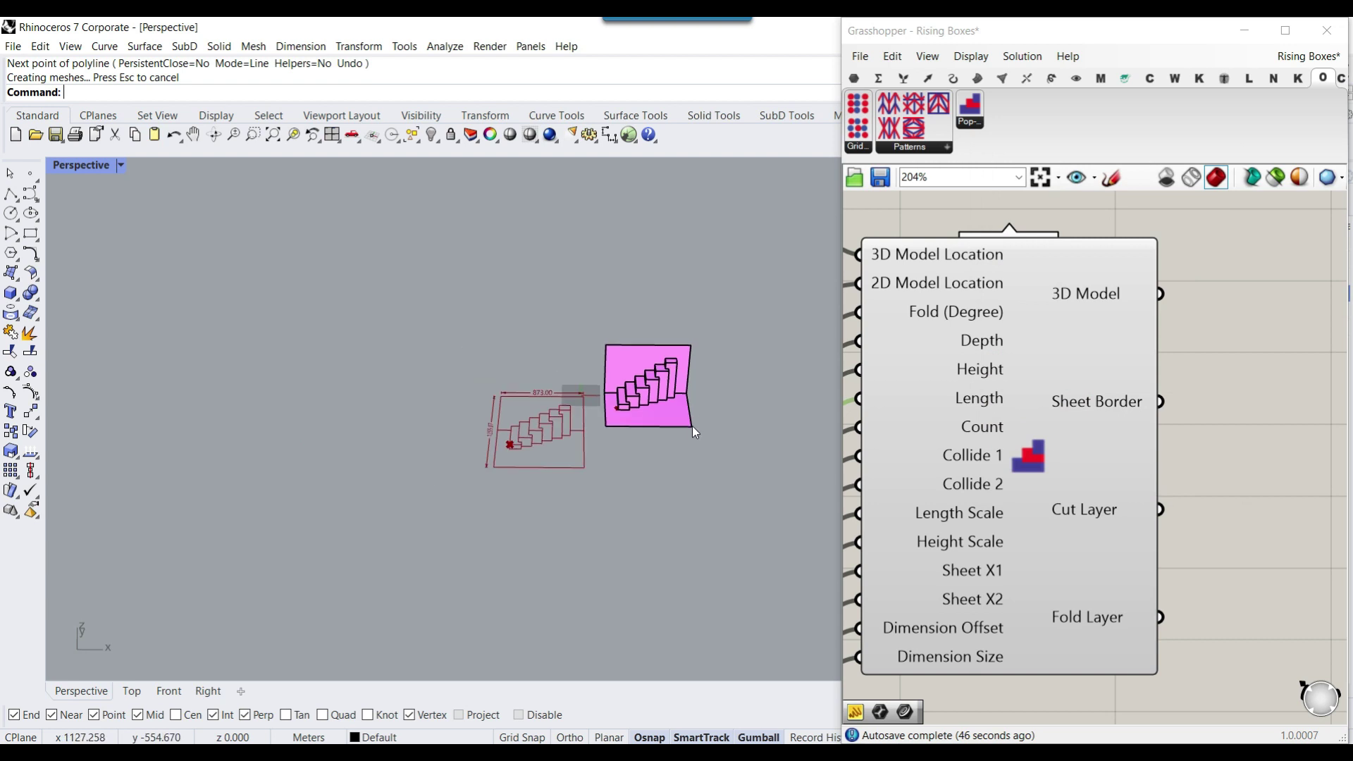
# Step: Move the baked pop-up model away from the preview to inspect it, and delete the baked copy
pyautogui.moveTo(681, 423); pyautogui.dragTo(467, 450)
pyautogui.click(383, 389)
pyautogui.scroll(9, 383, 392)
pyautogui.moveTo(386, 392); pyautogui.dragTo(513, 331, button='right')
pyautogui.click(513, 324)
pyautogui.press('Delete')
pyautogui.scroll(-6, 507, 332)
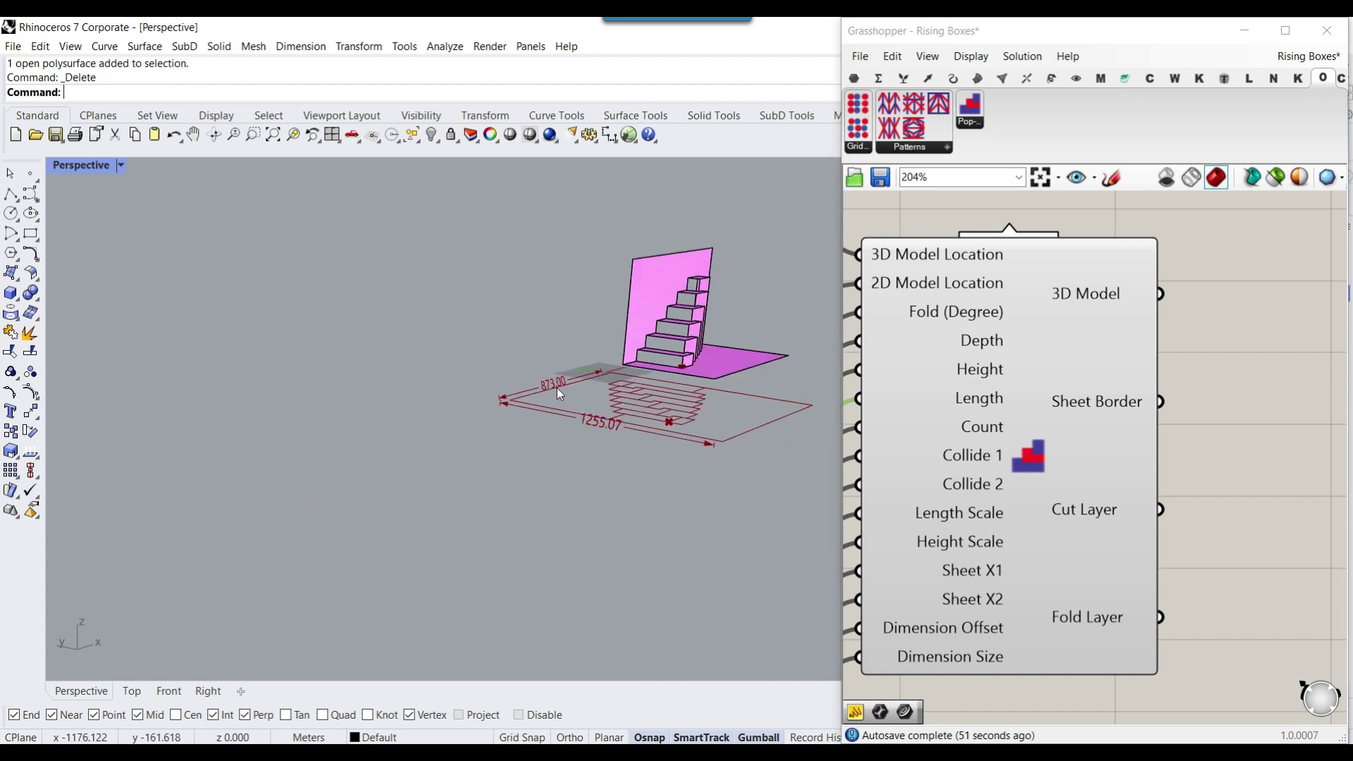
# Step: Set the fold angle of the Rising Boxes card to 0
pyautogui.moveTo(577, 361); pyautogui.dragTo(670, 374, button='right')
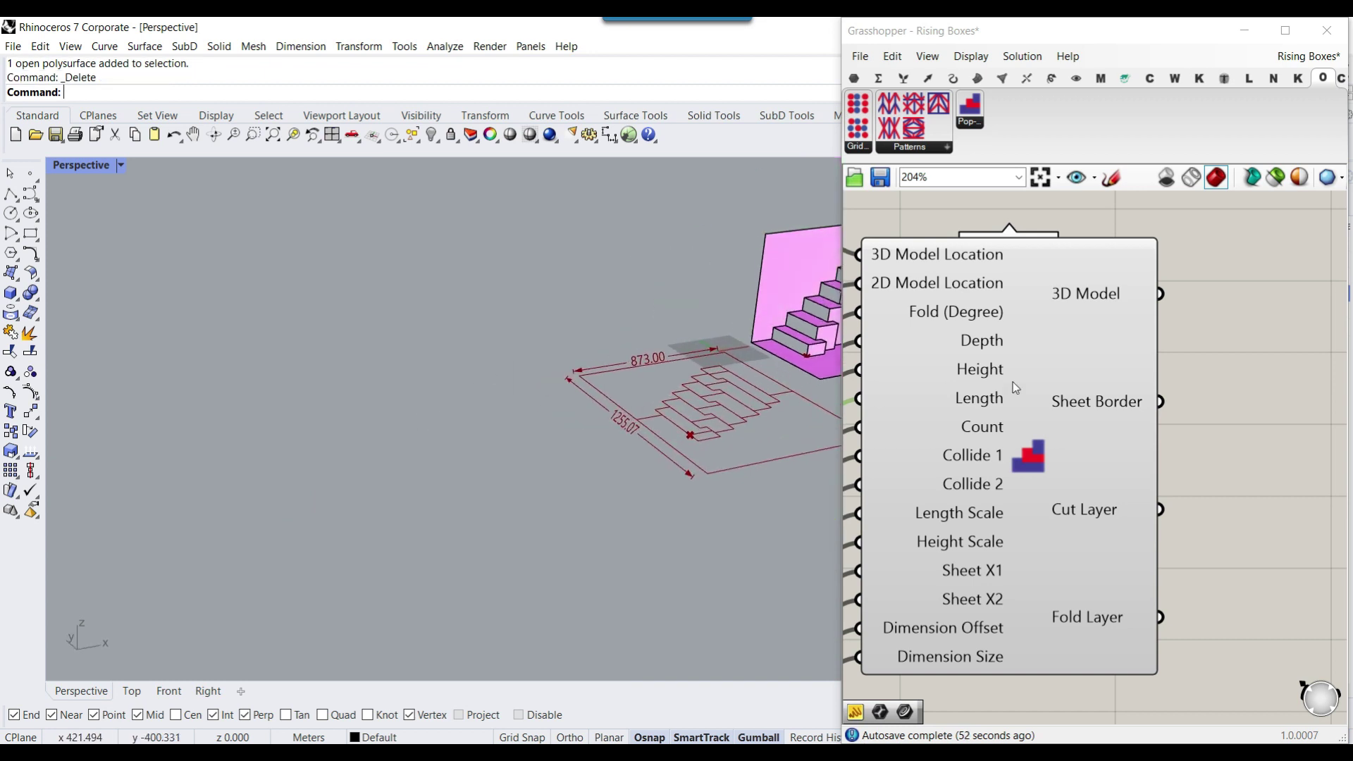
pyautogui.click(293, 135)
pyautogui.scroll(-5, 1127, 352)
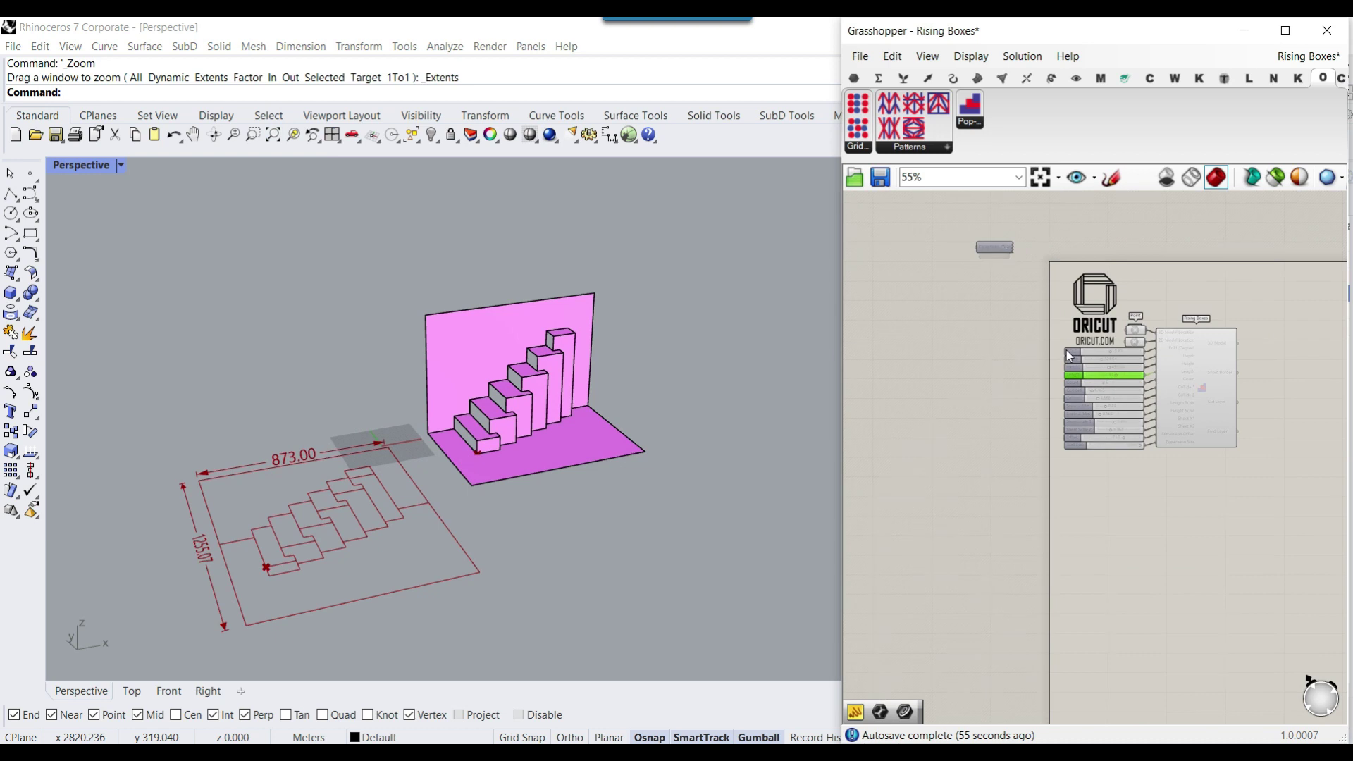
pyautogui.scroll(8, 1076, 362)
pyautogui.doubleClick(1122, 373)
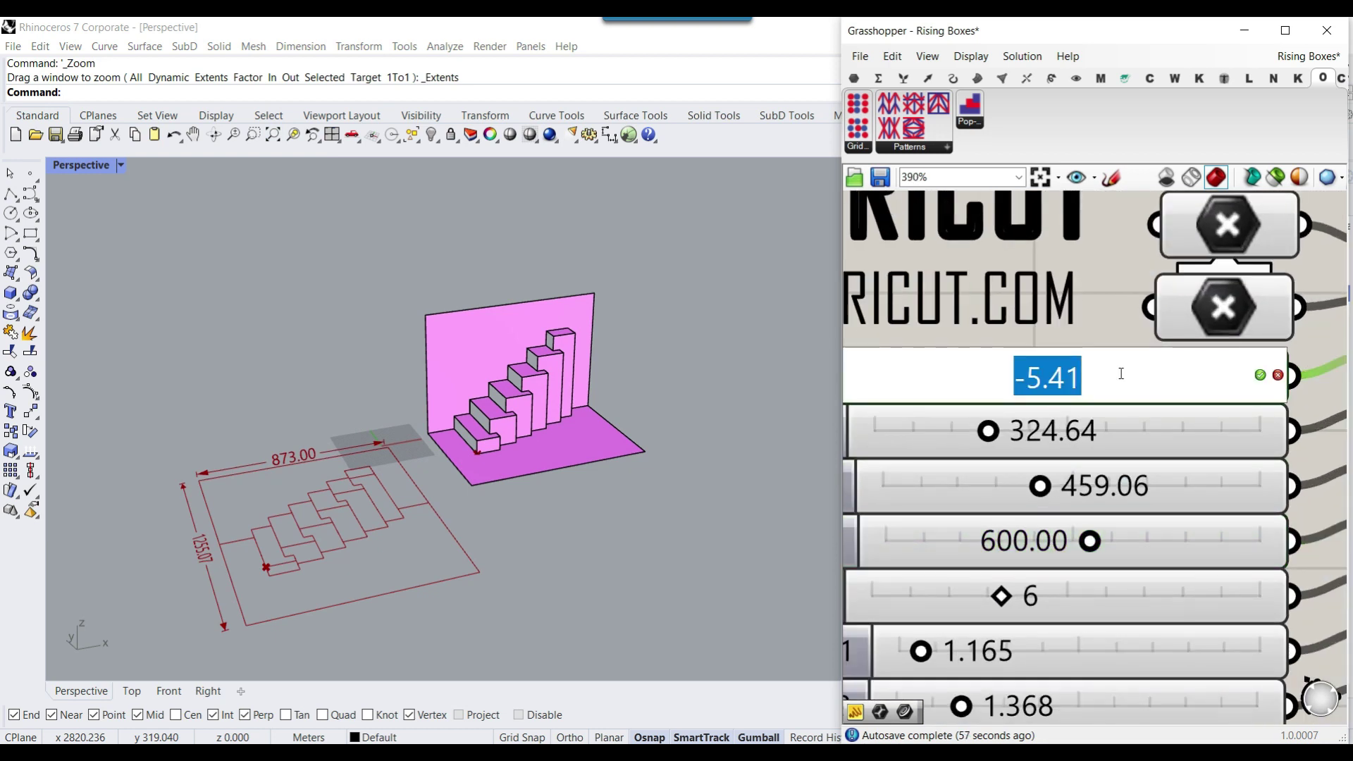
pyautogui.write('0')
pyautogui.press('Return')
pyautogui.scroll(3, 485, 454)
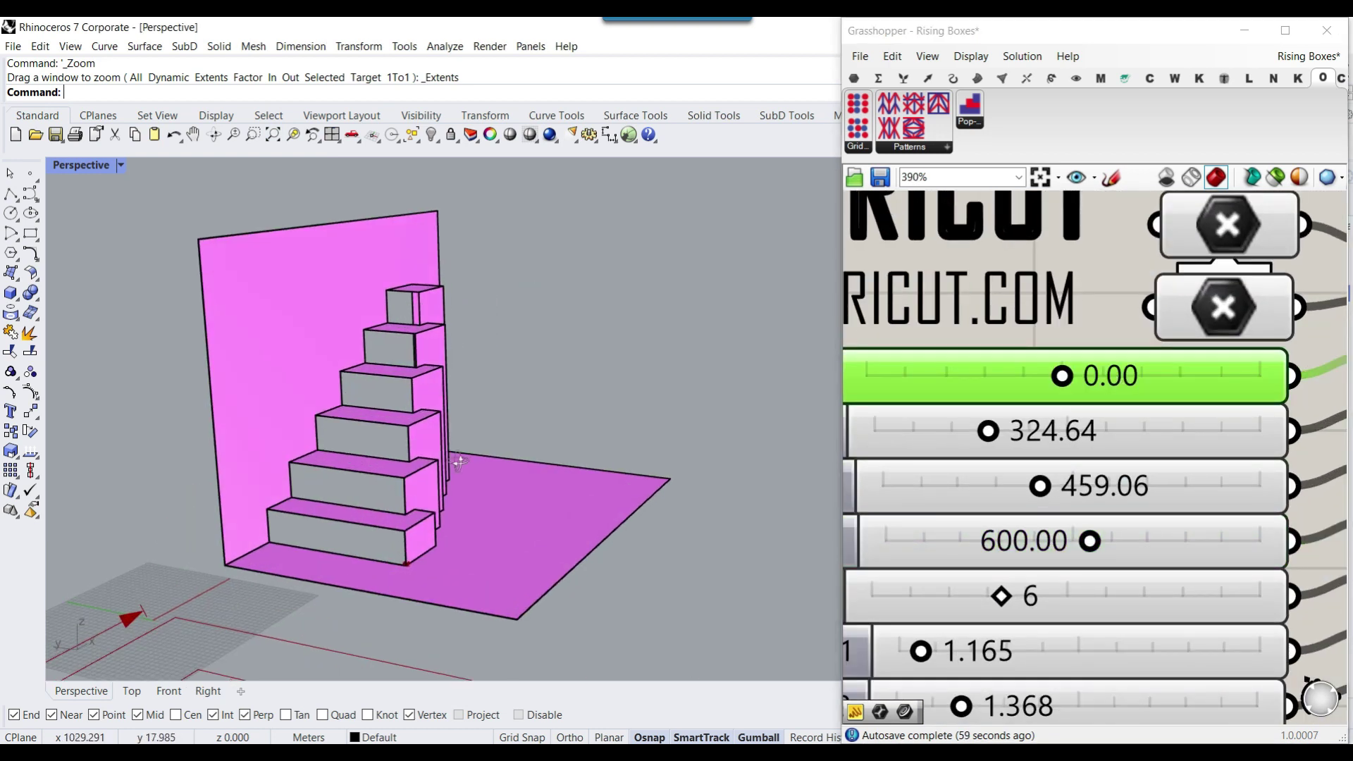
# Step: Preview the card folded to -68.38 degrees, and reset the fold angle to 0
pyautogui.scroll(-1, 485, 455)
pyautogui.moveTo(1061, 377); pyautogui.dragTo(902, 394)
pyautogui.doubleClick(1028, 394)
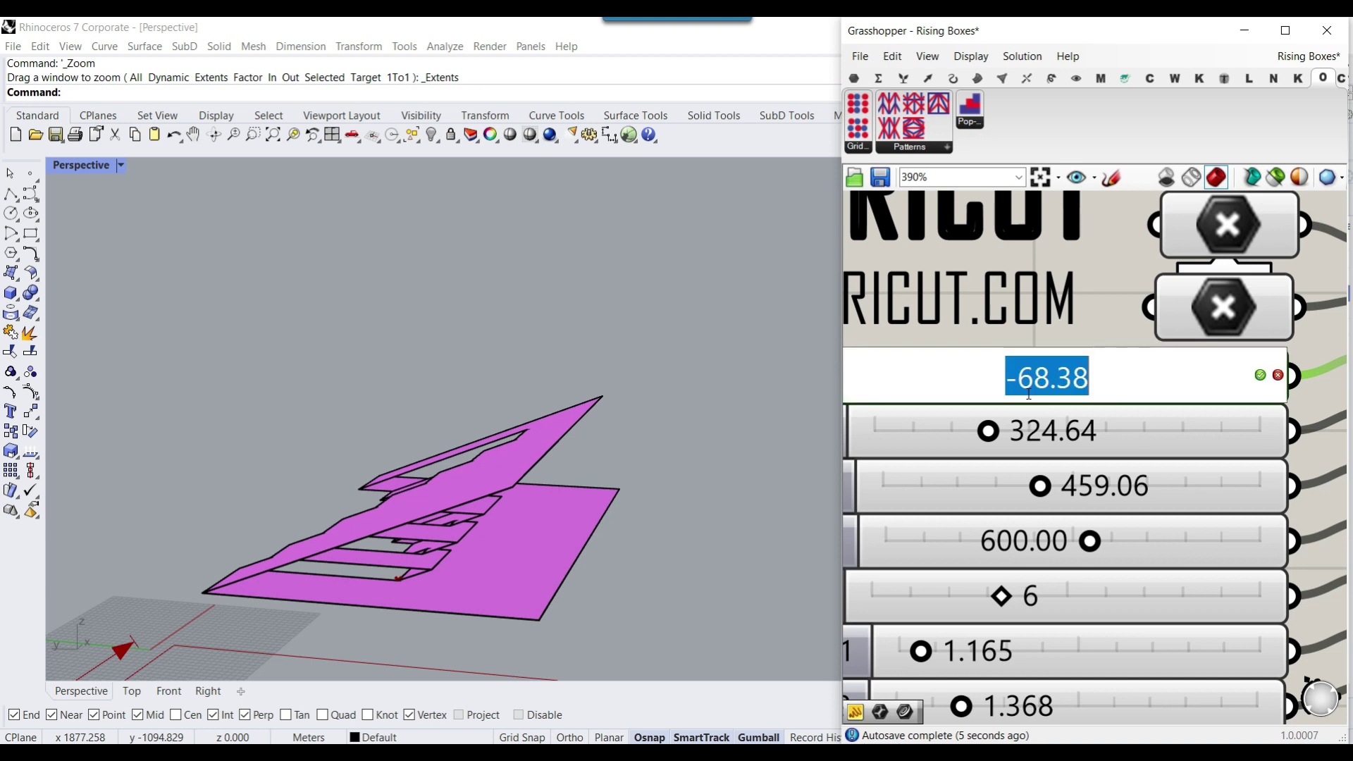
pyautogui.write('0')
pyautogui.click(1259, 375)
# Step: Bake the 3D Model output with the default attributes and move the baked copy beside the preview
pyautogui.scroll(-5, 1050, 400)
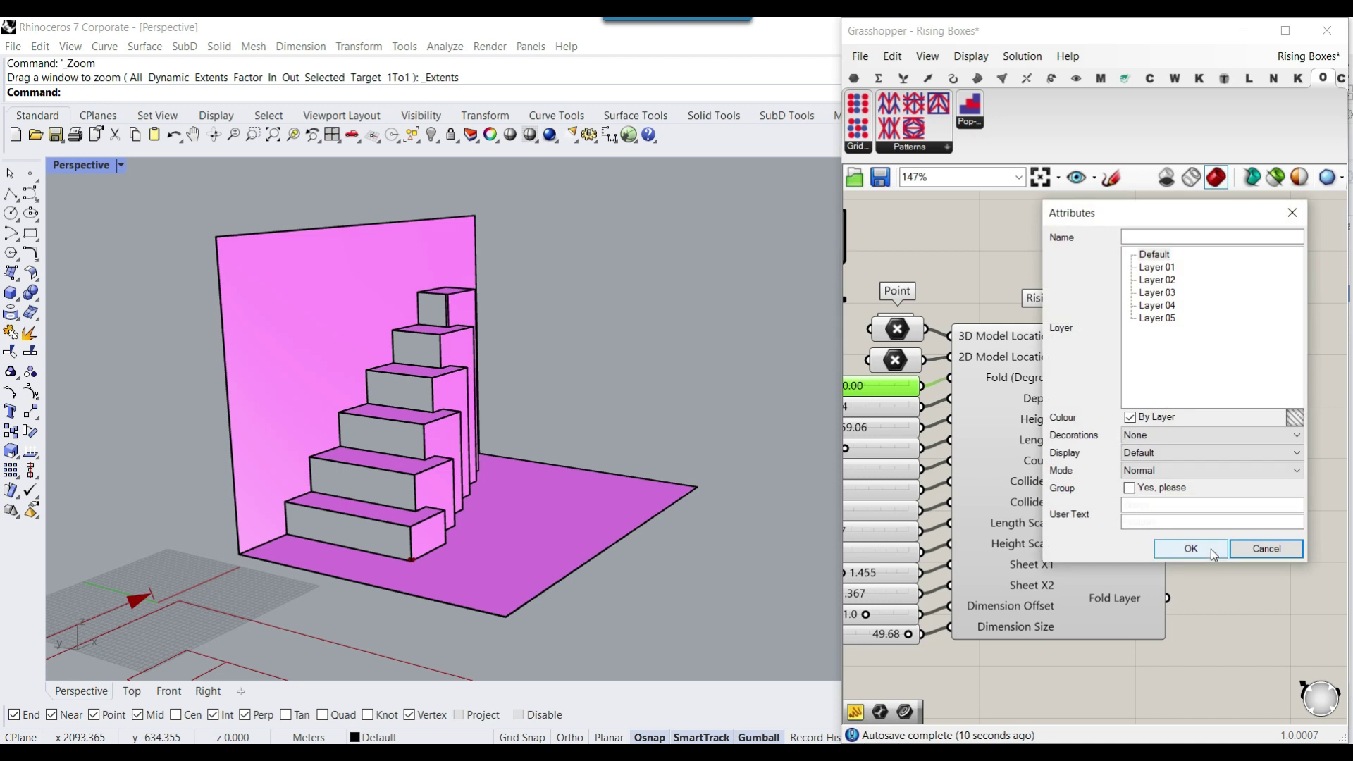
pyautogui.click(1210, 549)
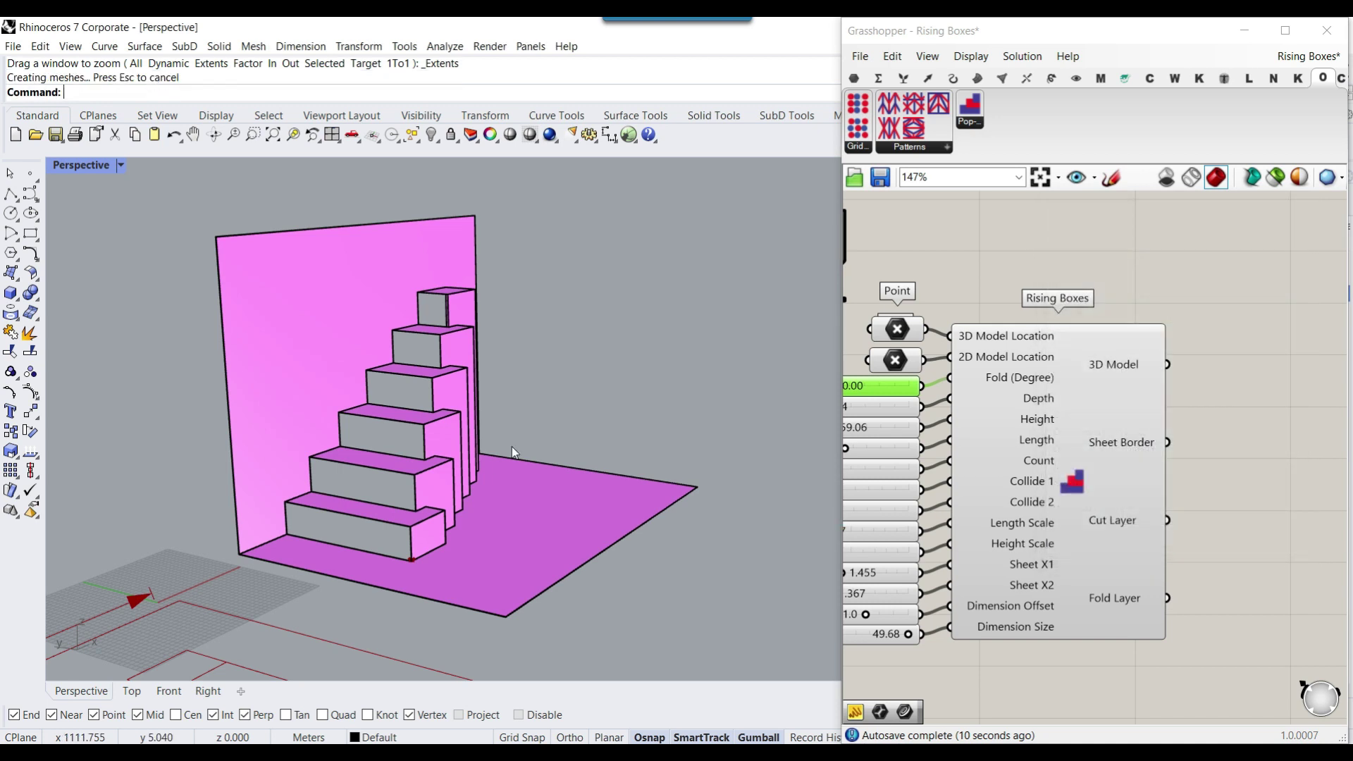
pyautogui.moveTo(507, 447); pyautogui.dragTo(374, 458, button='right')
pyautogui.scroll(-8, 432, 462)
pyautogui.moveTo(505, 479); pyautogui.dragTo(692, 451)
pyautogui.scroll(6, 582, 512)
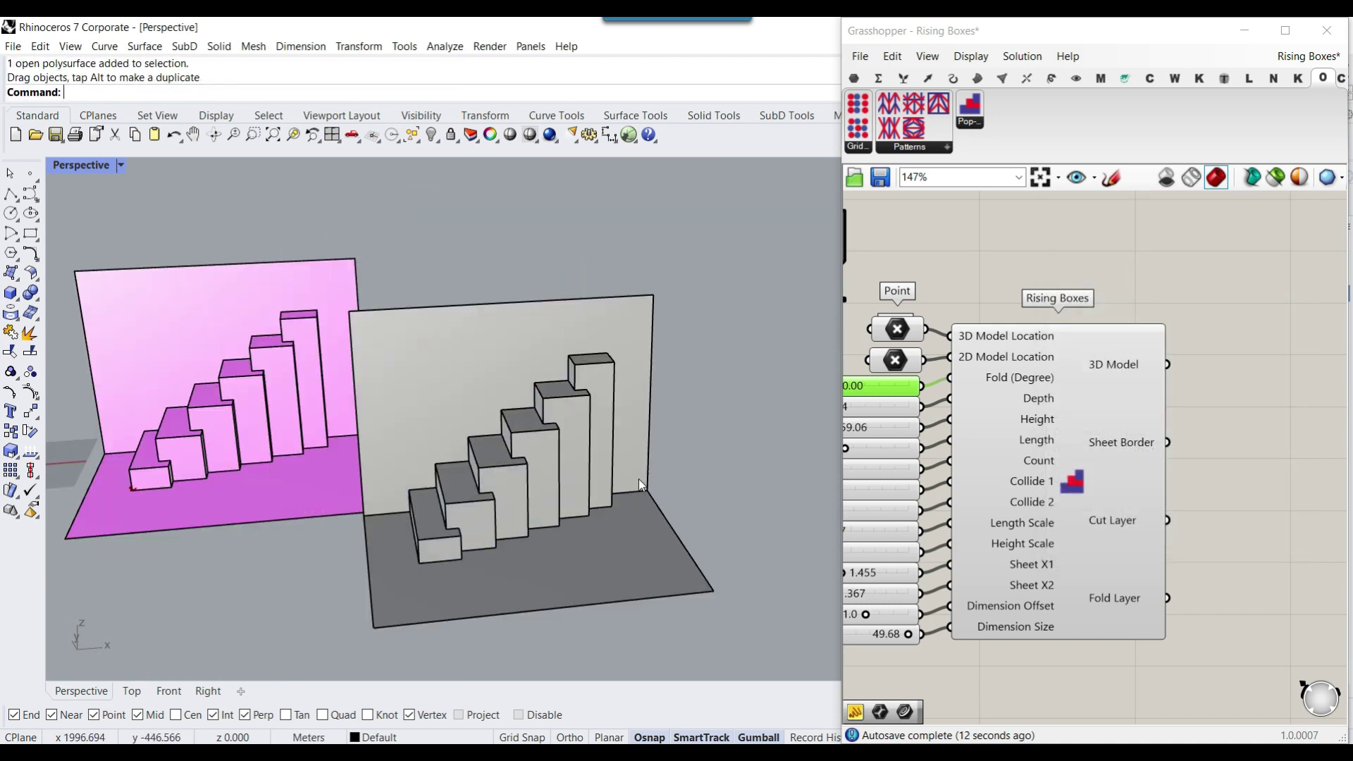
# Step: Delete the baked copy of the pop-up model standing beside the preview
pyautogui.click(501, 532)
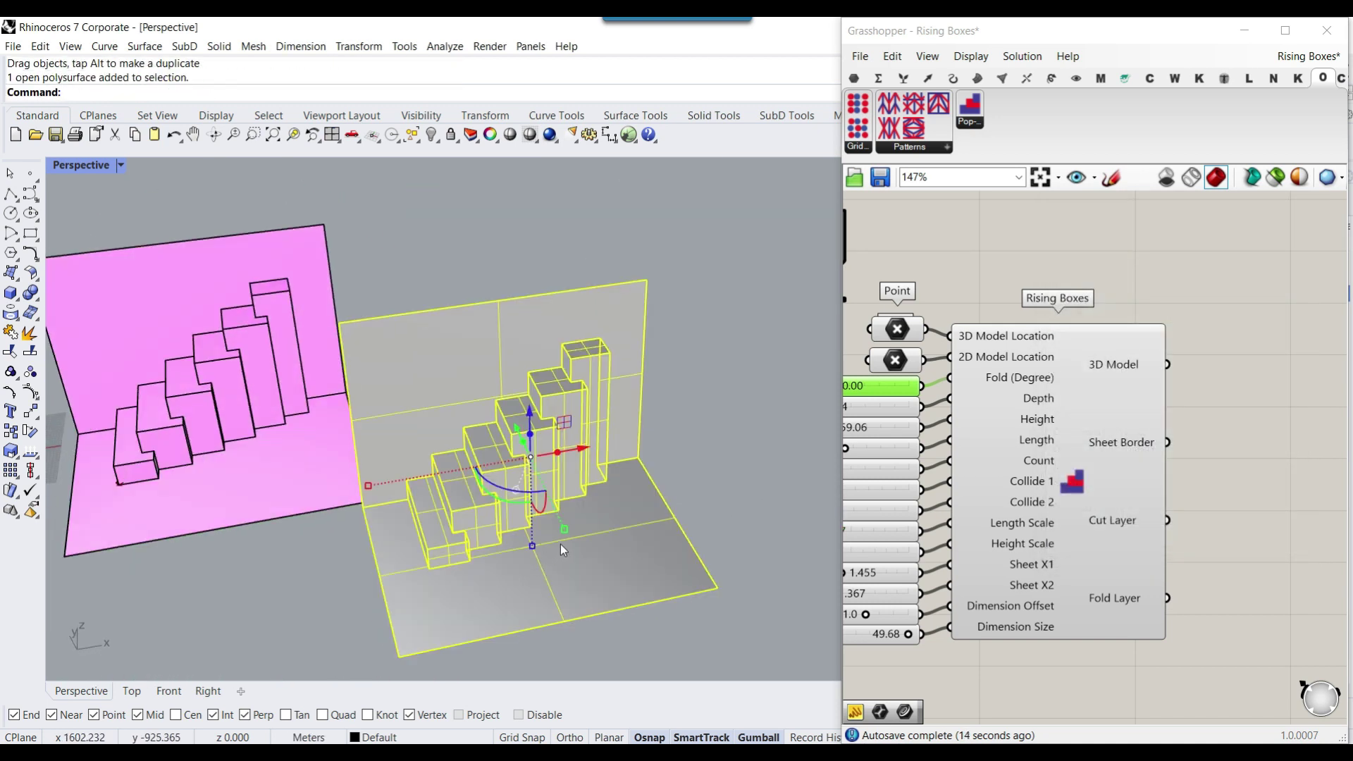
pyautogui.press('Delete')
pyautogui.scroll(-4, 495, 481)
pyautogui.scroll(4, 474, 479)
pyautogui.moveTo(473, 478); pyautogui.dragTo(438, 474, button='right')
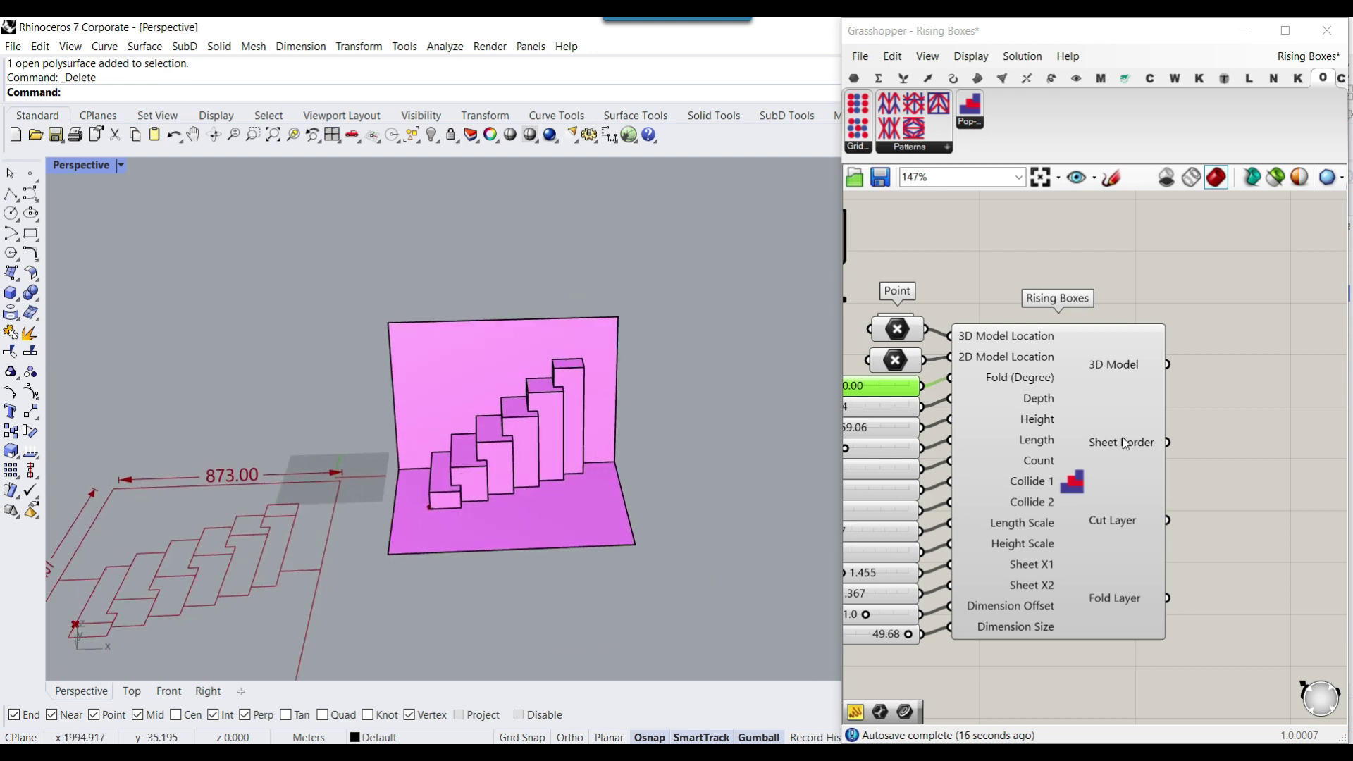
# Step: Bake the Sheet Border output of the Rising Boxes component onto Layer 01
pyautogui.moveTo(1124, 443); pyautogui.dragTo(1152, 368, button='right')
pyautogui.keyDown('shift'); pyautogui.moveTo(362, 494); pyautogui.dragTo(455, 422, button='right'); pyautogui.keyUp('shift')
pyautogui.scroll(2, 422, 323)
pyautogui.rightClick(1139, 370)
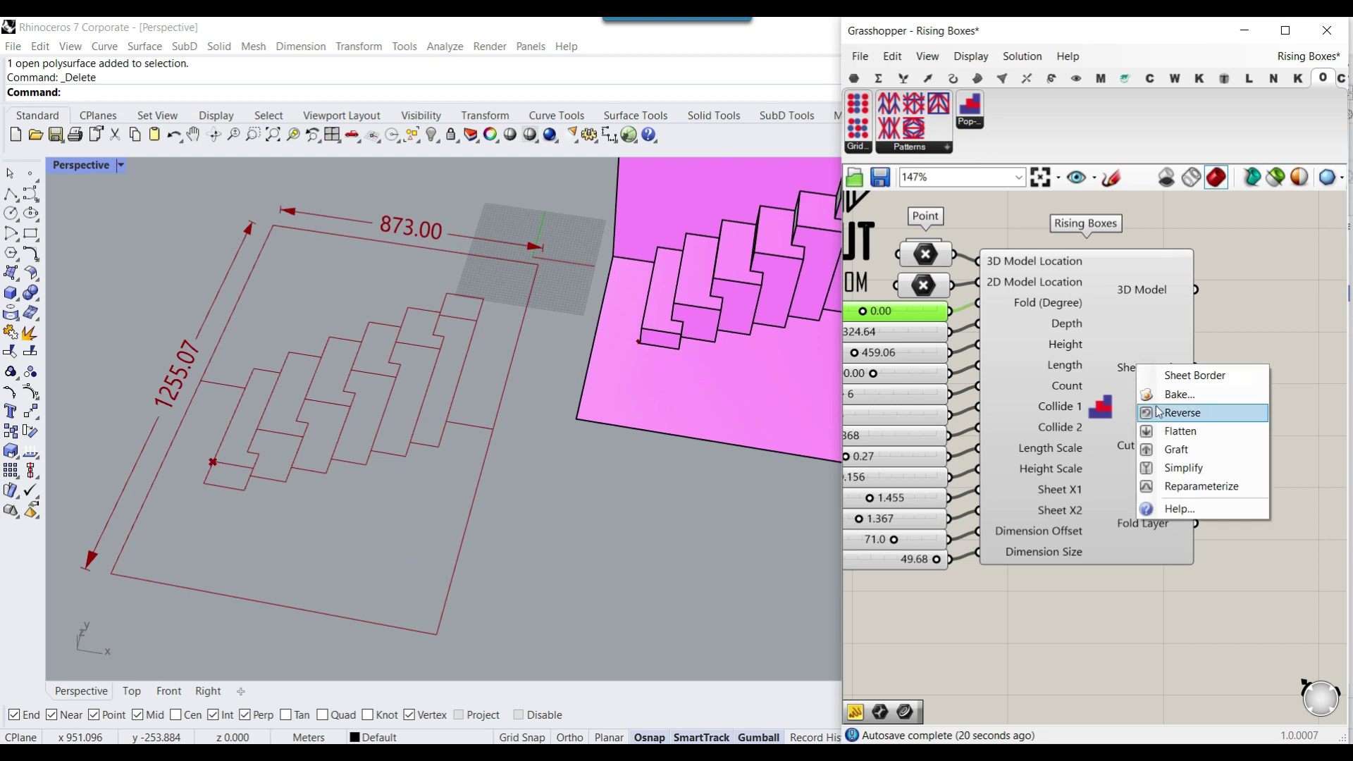
pyautogui.click(1162, 389)
pyautogui.click(1140, 275)
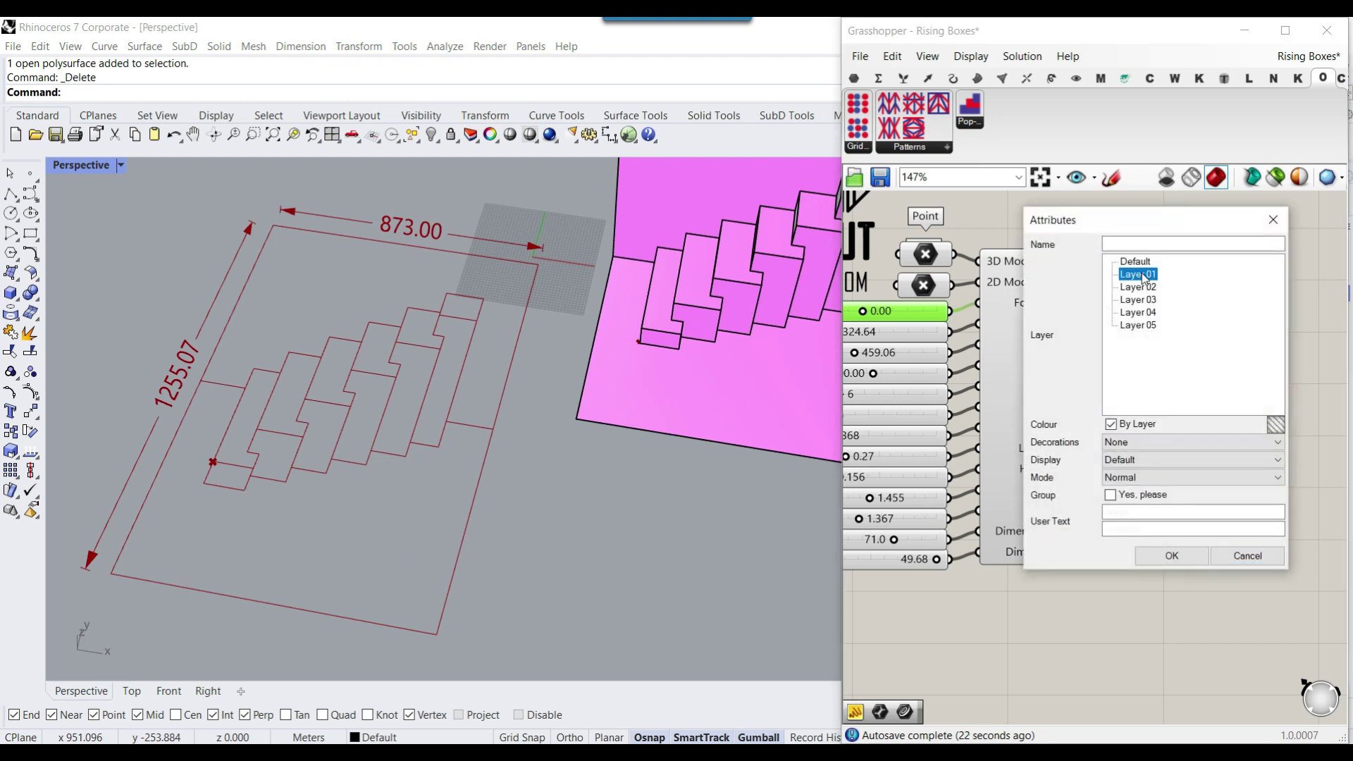
pyautogui.click(1171, 555)
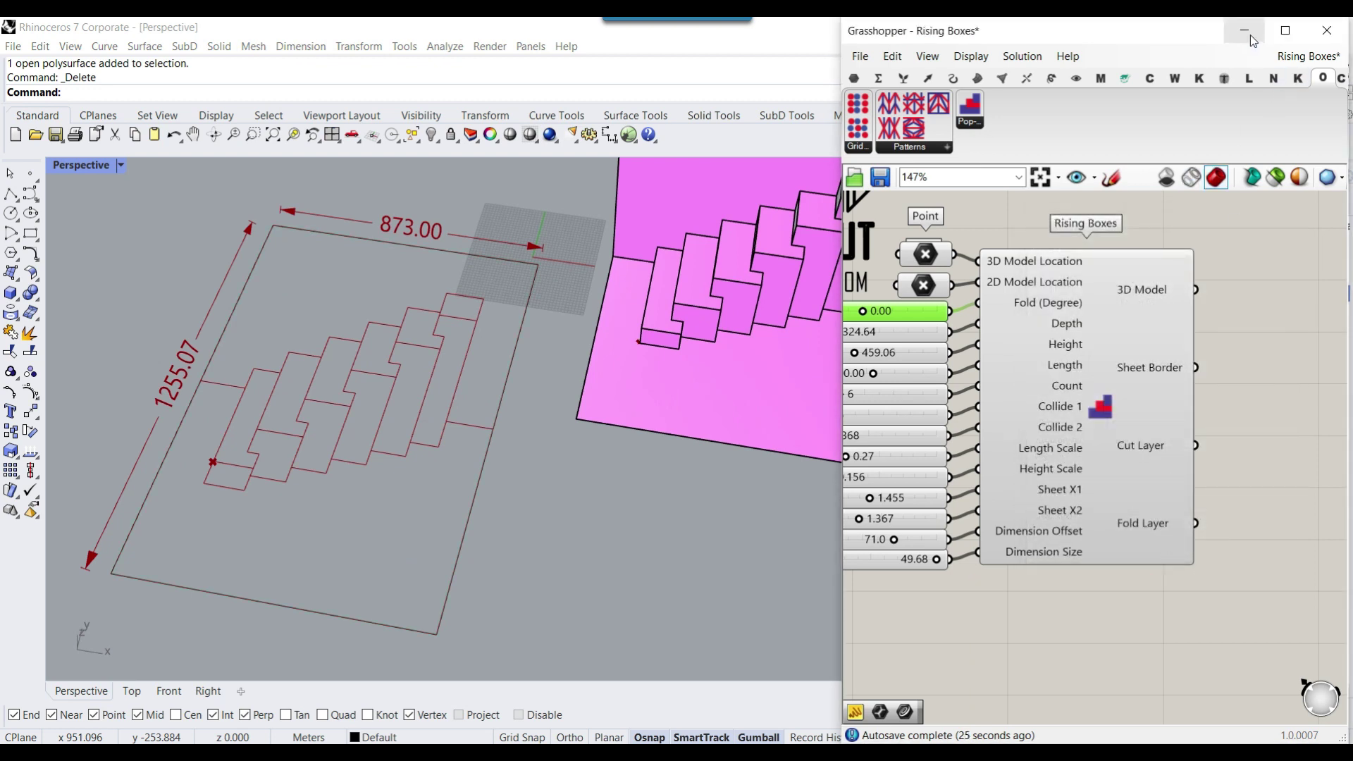
# Step: Hide the Grasshopper window to inspect the baked sheet border in Rhino, and restore the window
pyautogui.click(1247, 35)
pyautogui.scroll(-4, 480, 376)
pyautogui.moveTo(424, 472); pyautogui.dragTo(353, 431, button='right')
pyautogui.scroll(6, 354, 431)
pyautogui.scroll(-7, 317, 391)
pyautogui.click(52, 737)
# Step: Bake the Cut Layer output of the Rising Boxes component onto Layer 02
pyautogui.scroll(3, 1145, 442)
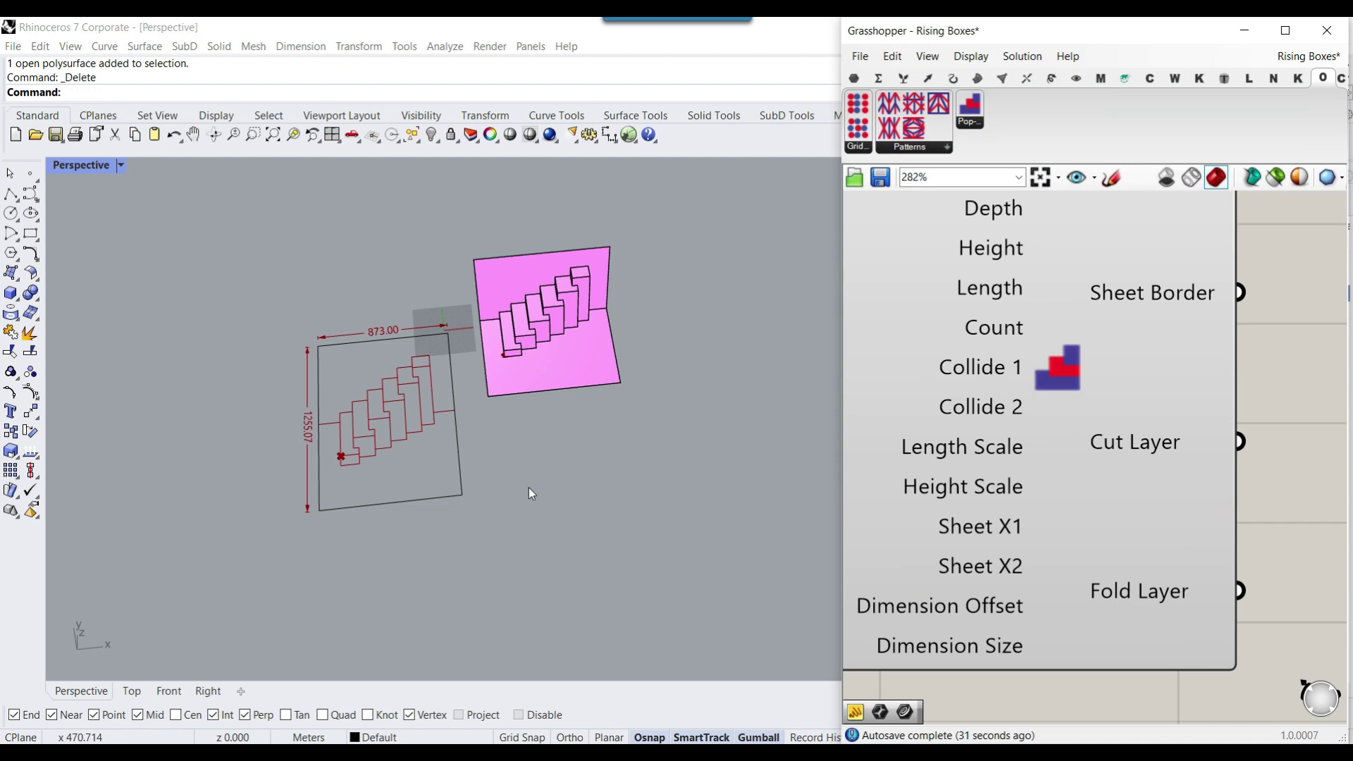
pyautogui.moveTo(538, 484); pyautogui.dragTo(619, 448, button='right')
pyautogui.rightClick(1174, 449)
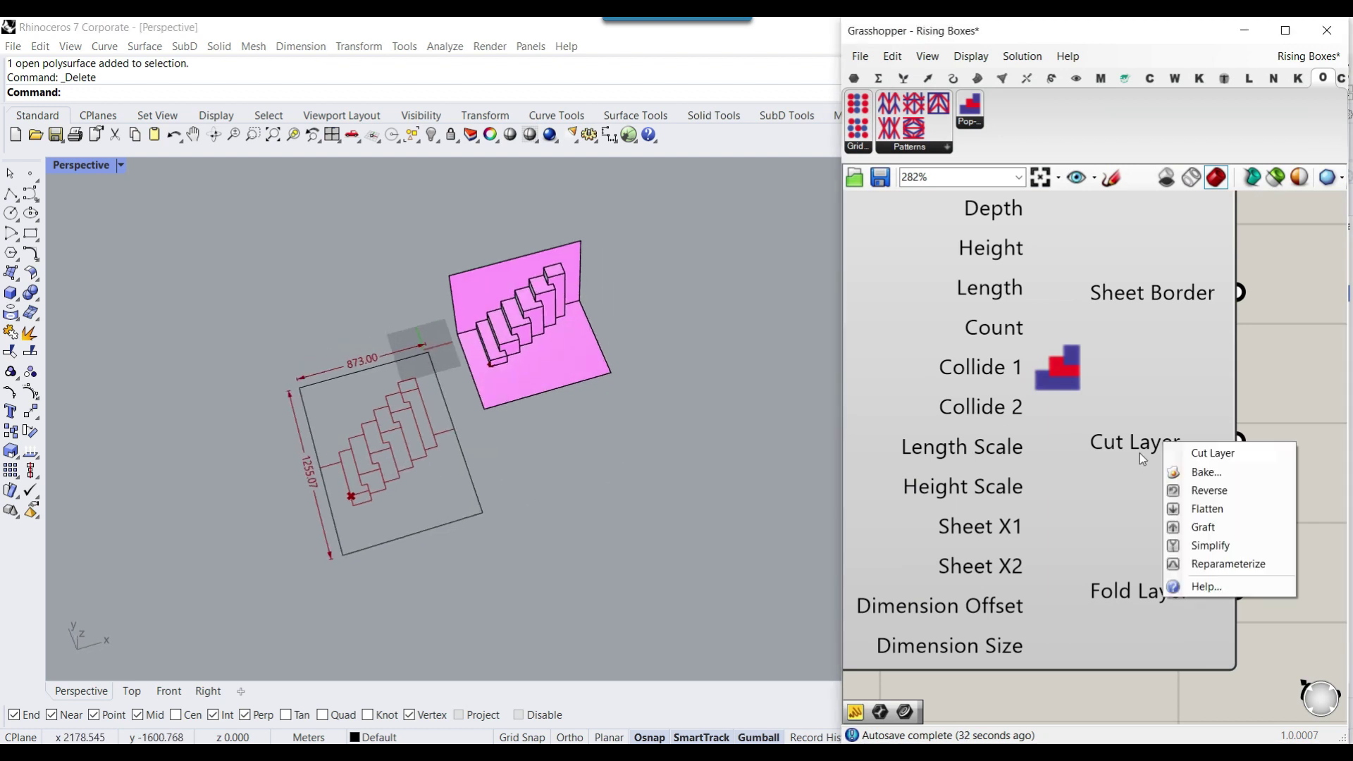
pyautogui.click(1181, 474)
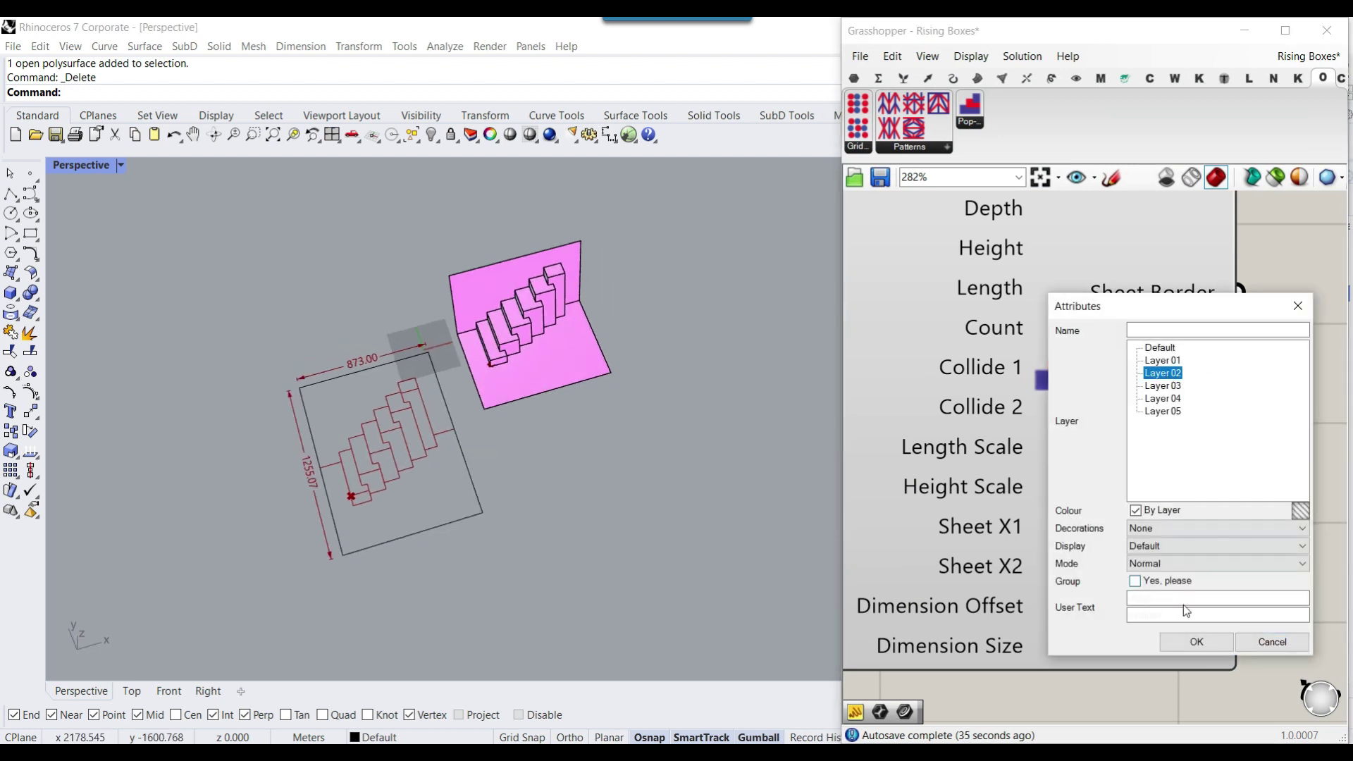
pyautogui.click(1196, 641)
# Step: Examine the baked cut lines in Rhino and compare them with the box edges on the 3D preview
pyautogui.click(1327, 41)
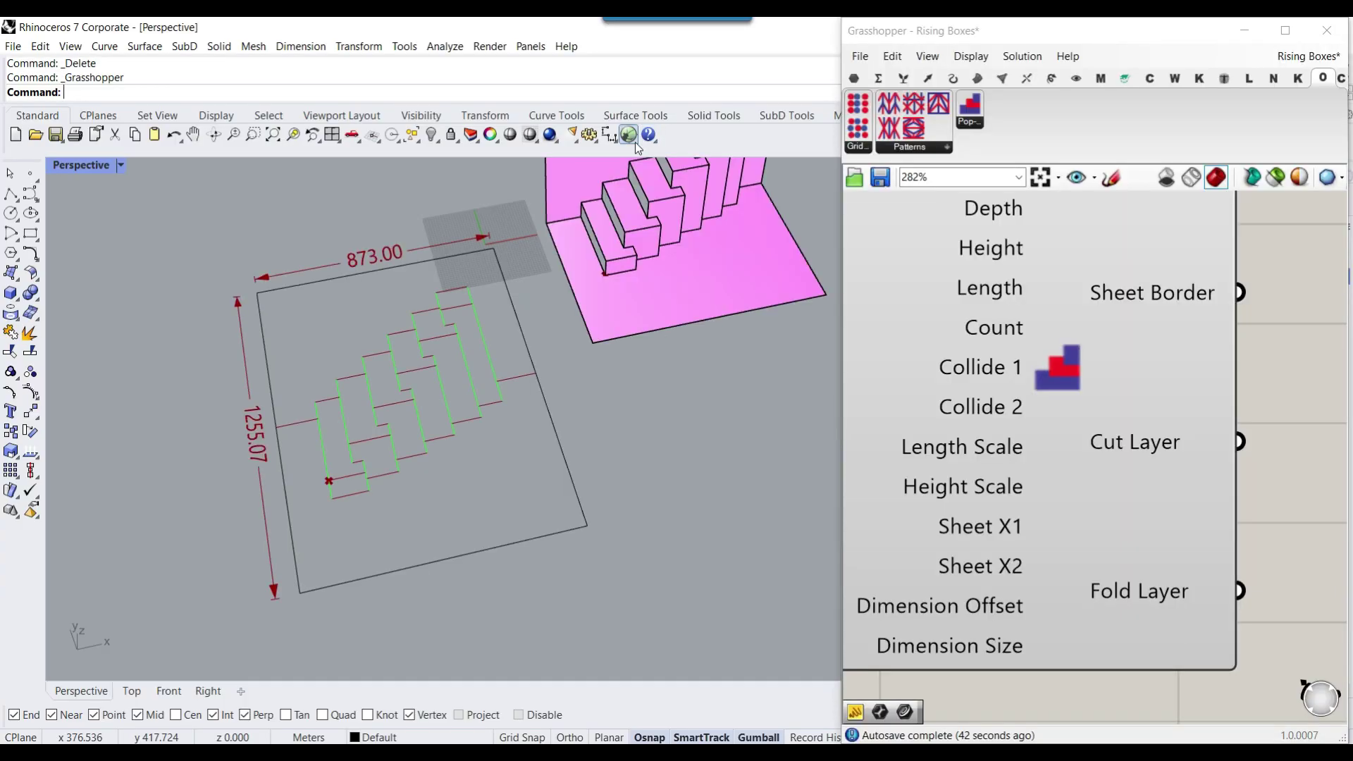
pyautogui.scroll(6, 424, 450)
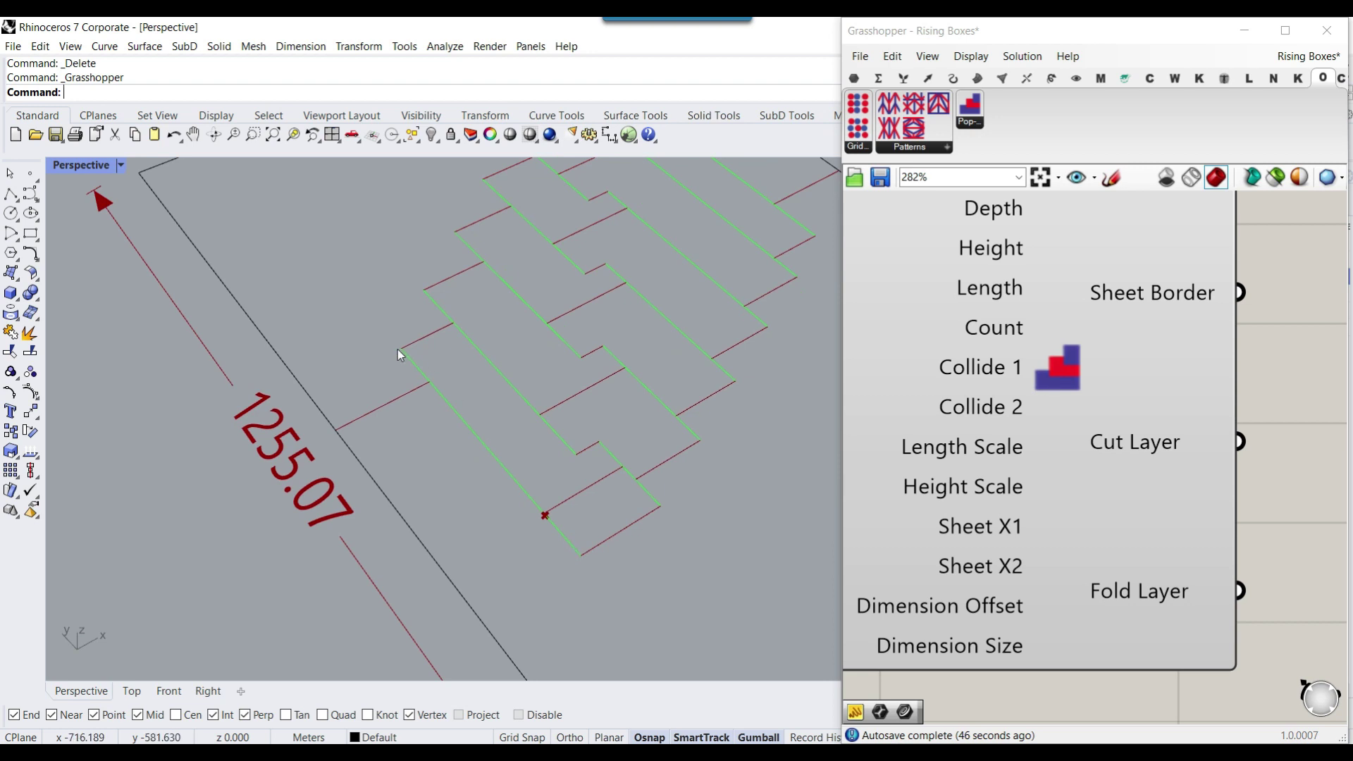
pyautogui.keyDown('shift'); pyautogui.moveTo(567, 414); pyautogui.dragTo(451, 567, button='right'); pyautogui.keyUp('shift')
pyautogui.scroll(-6, 452, 569)
pyautogui.scroll(5, 645, 363)
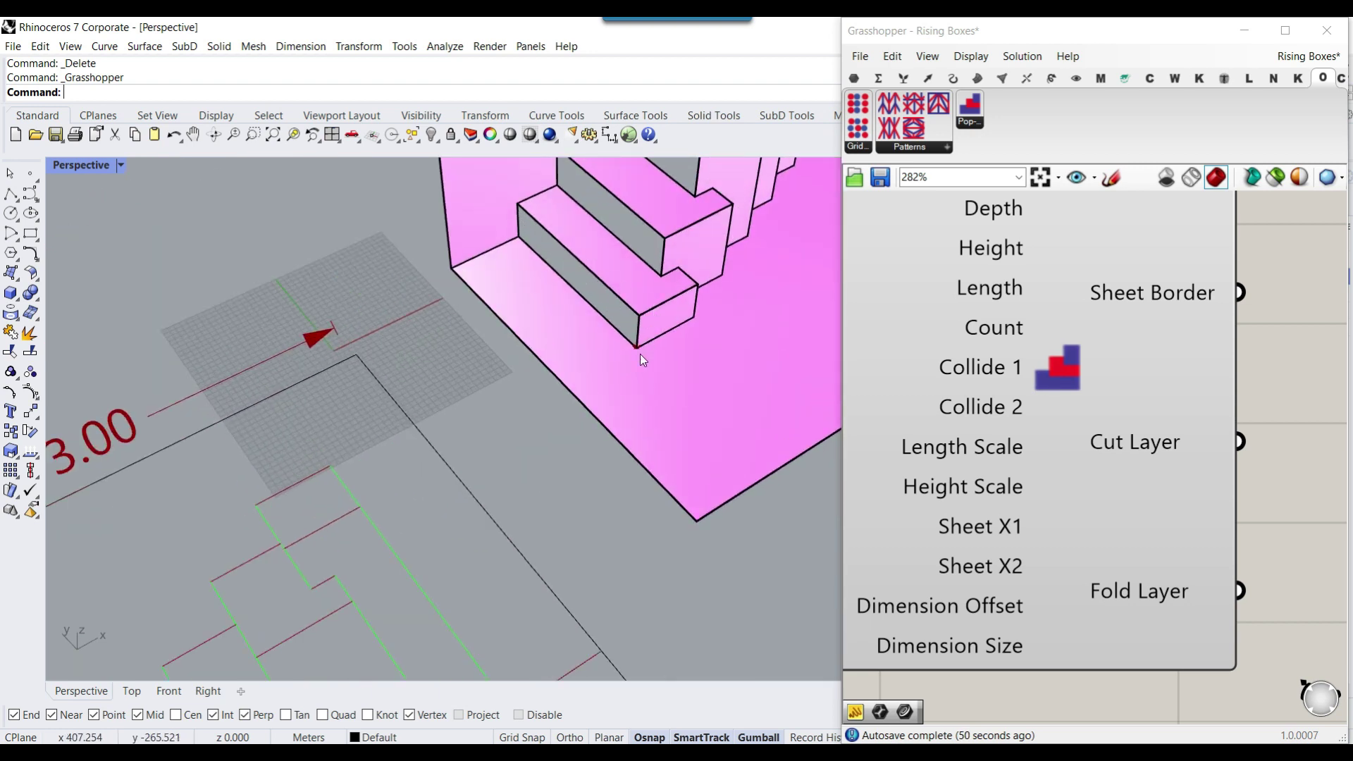
pyautogui.scroll(-3, 639, 366)
pyautogui.moveTo(546, 488); pyautogui.dragTo(511, 509, button='right')
# Step: Bake the Fold Layer output of the Rising Boxes component onto Layer 03
pyautogui.moveTo(1136, 592); pyautogui.dragTo(1090, 510, button='right')
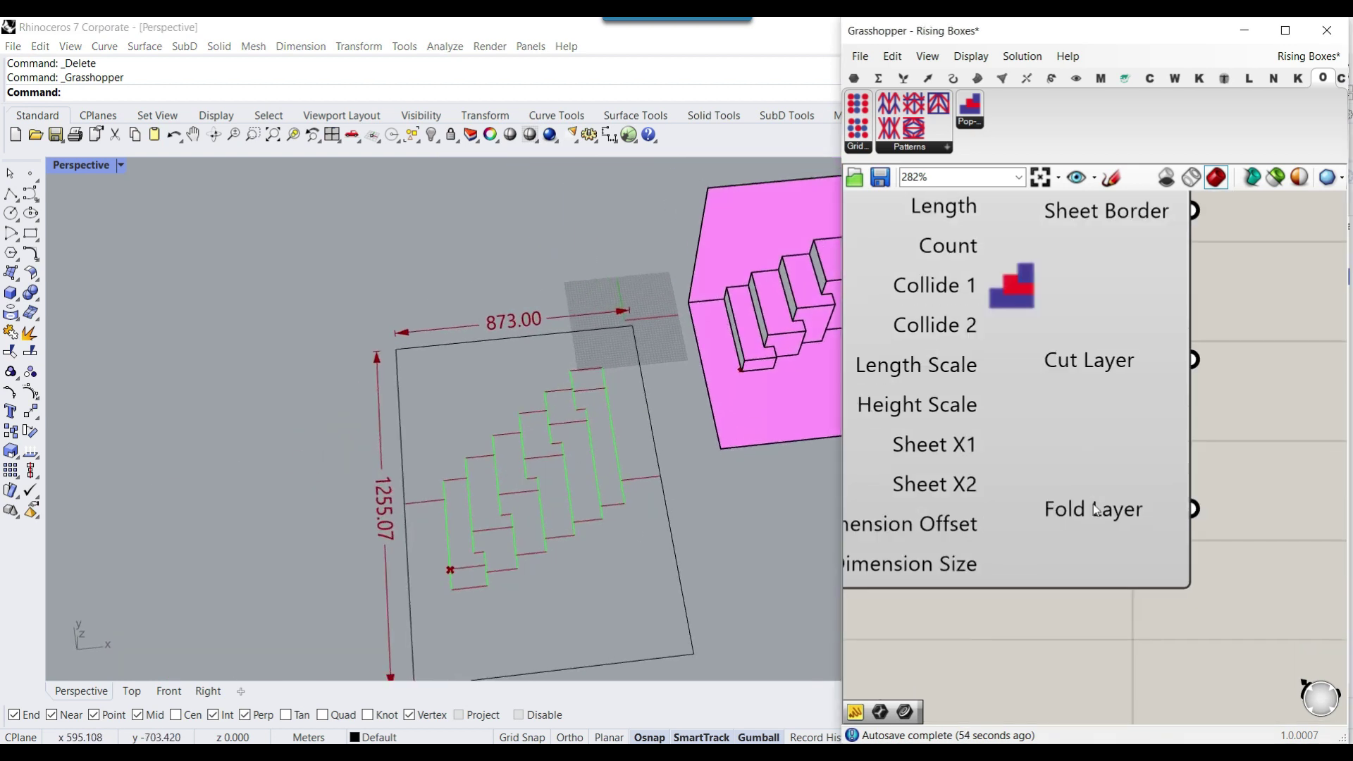
pyautogui.rightClick(1091, 509)
pyautogui.click(1119, 537)
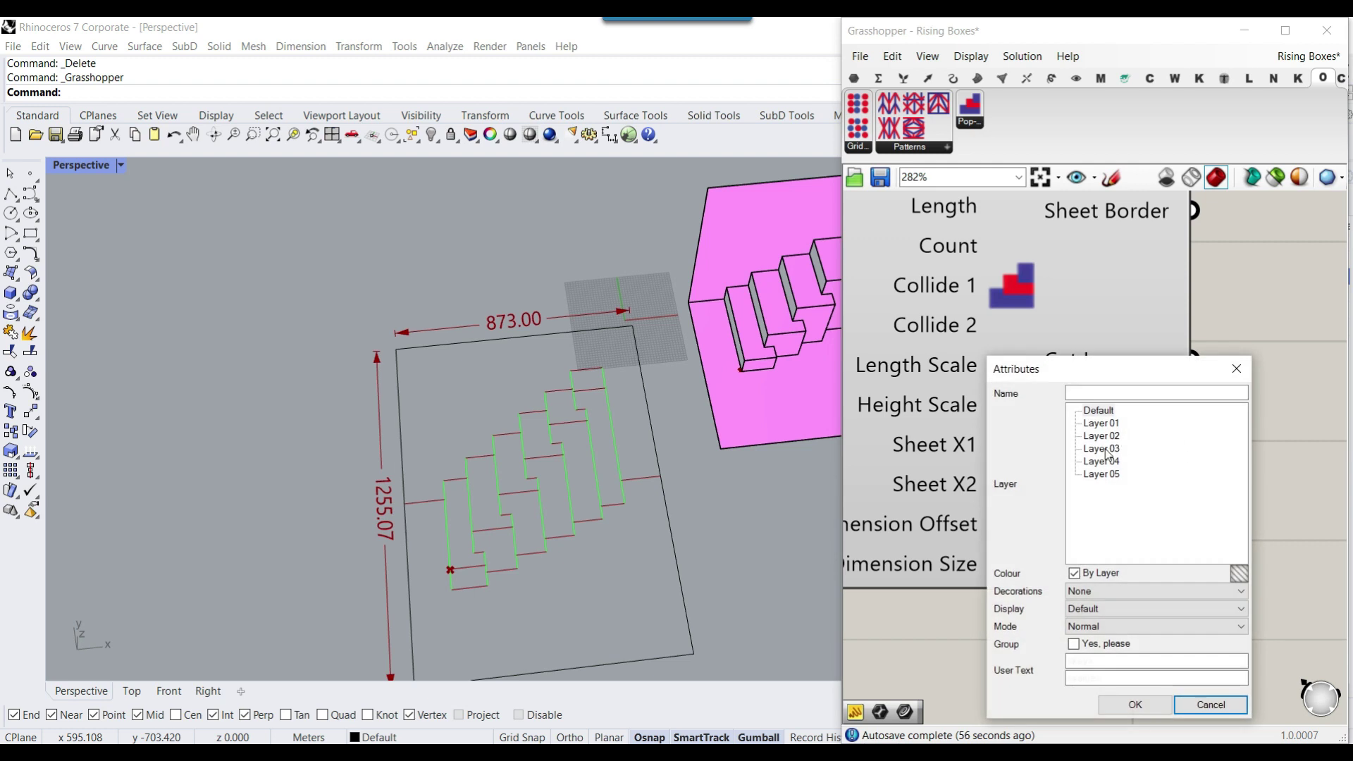
pyautogui.click(1101, 449)
pyautogui.click(1135, 703)
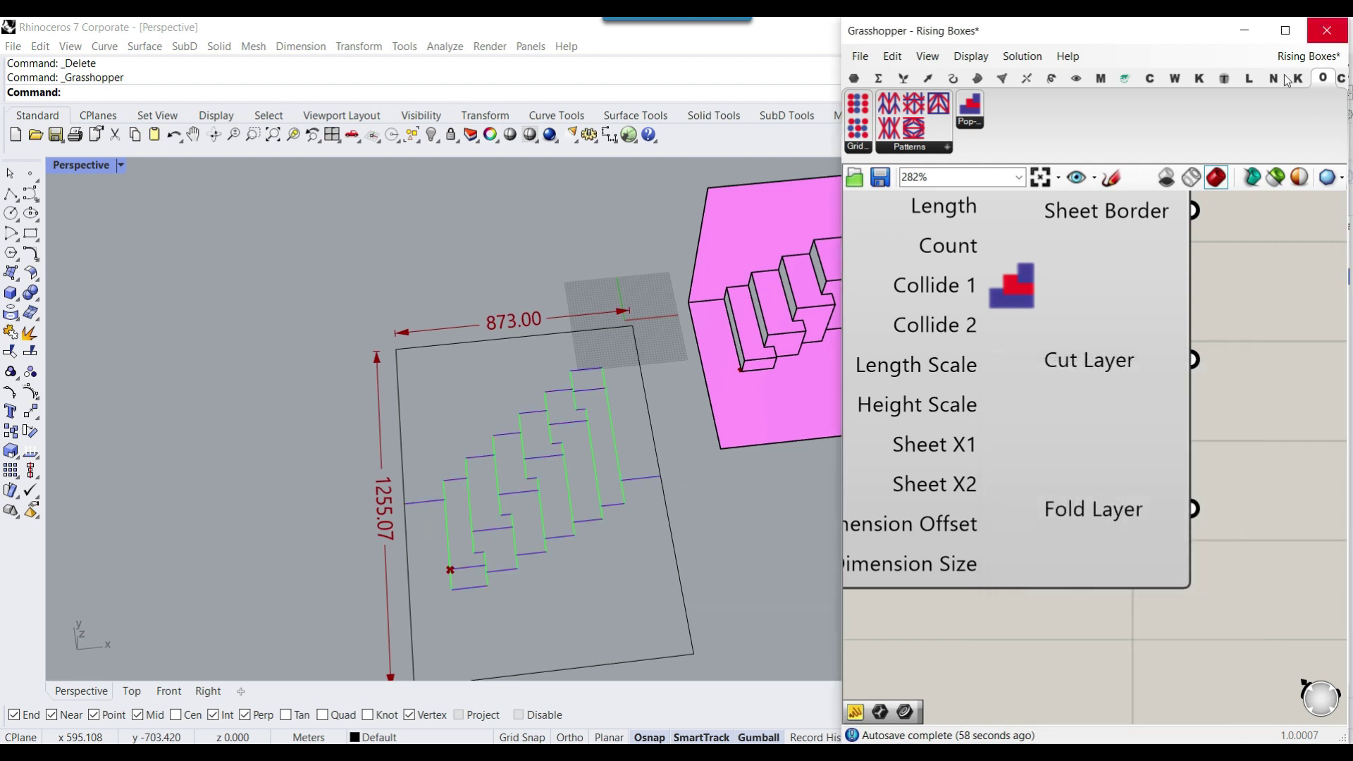
# Step: Compare the baked fold lines of the flat pattern with the folds of the boxes on the 3D preview
pyautogui.scroll(8, 592, 374)
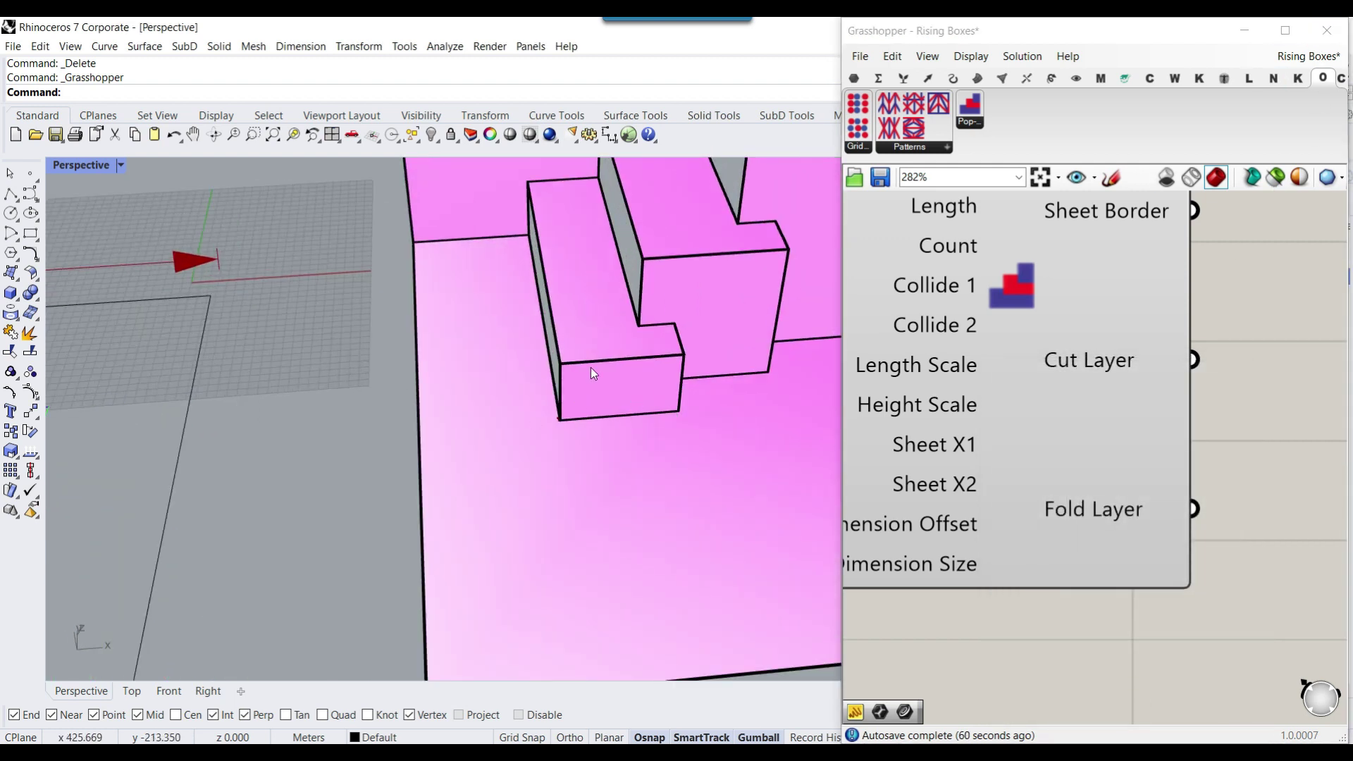
pyautogui.moveTo(671, 326); pyautogui.dragTo(650, 366, button='right')
pyautogui.scroll(-3, 732, 471)
pyautogui.scroll(5, 323, 531)
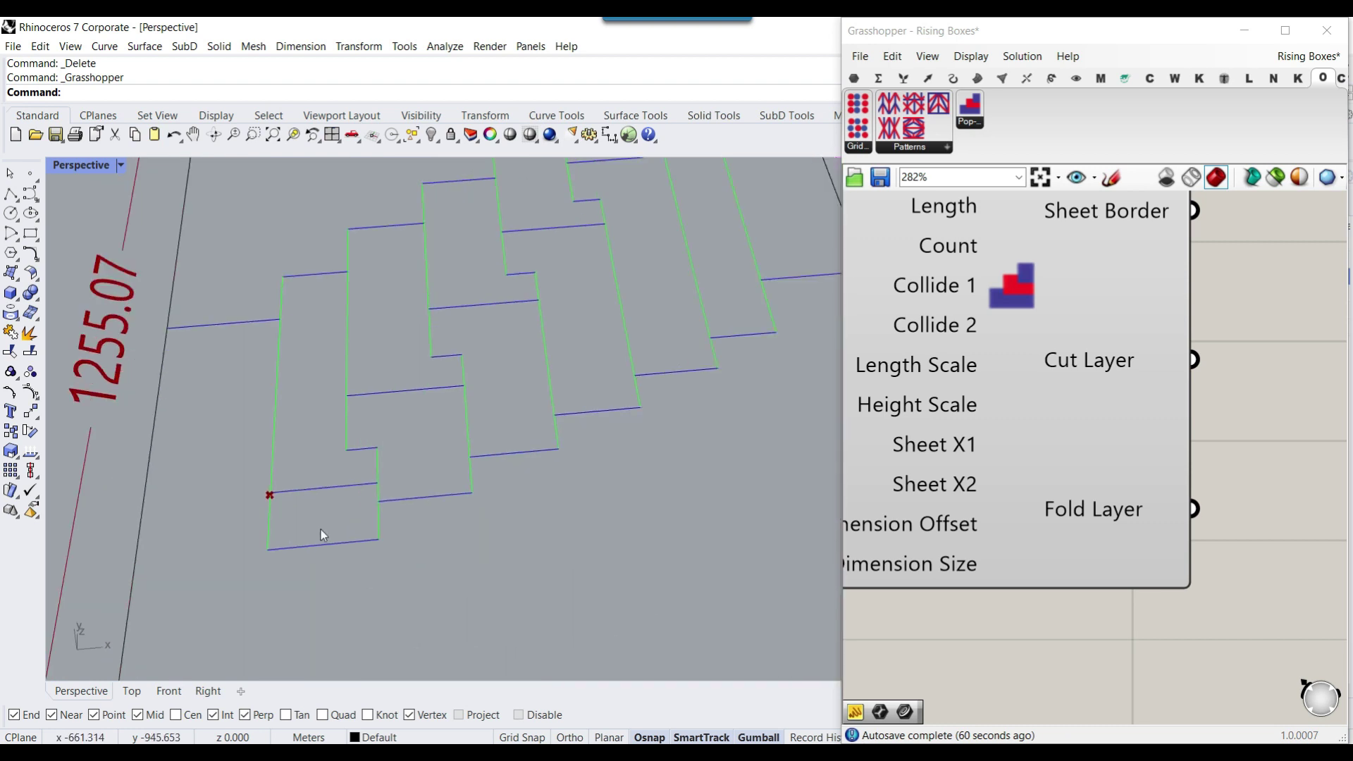
pyautogui.click(339, 486)
pyautogui.click(339, 485)
pyautogui.click(456, 511)
pyautogui.scroll(-8, 456, 508)
pyautogui.scroll(-2, 458, 506)
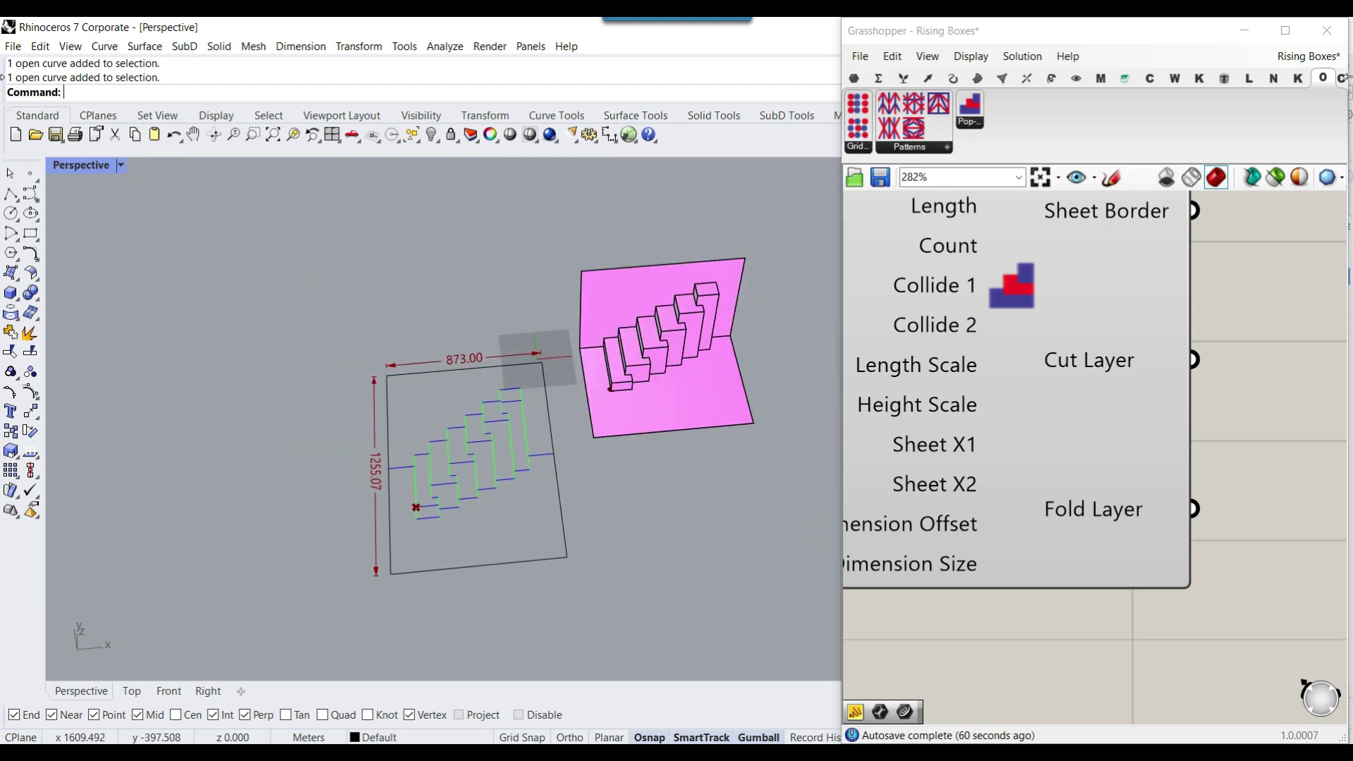
# Step: Close the Grasshopper window to show only the baked flat pattern in Rhino
pyautogui.click(1329, 31)
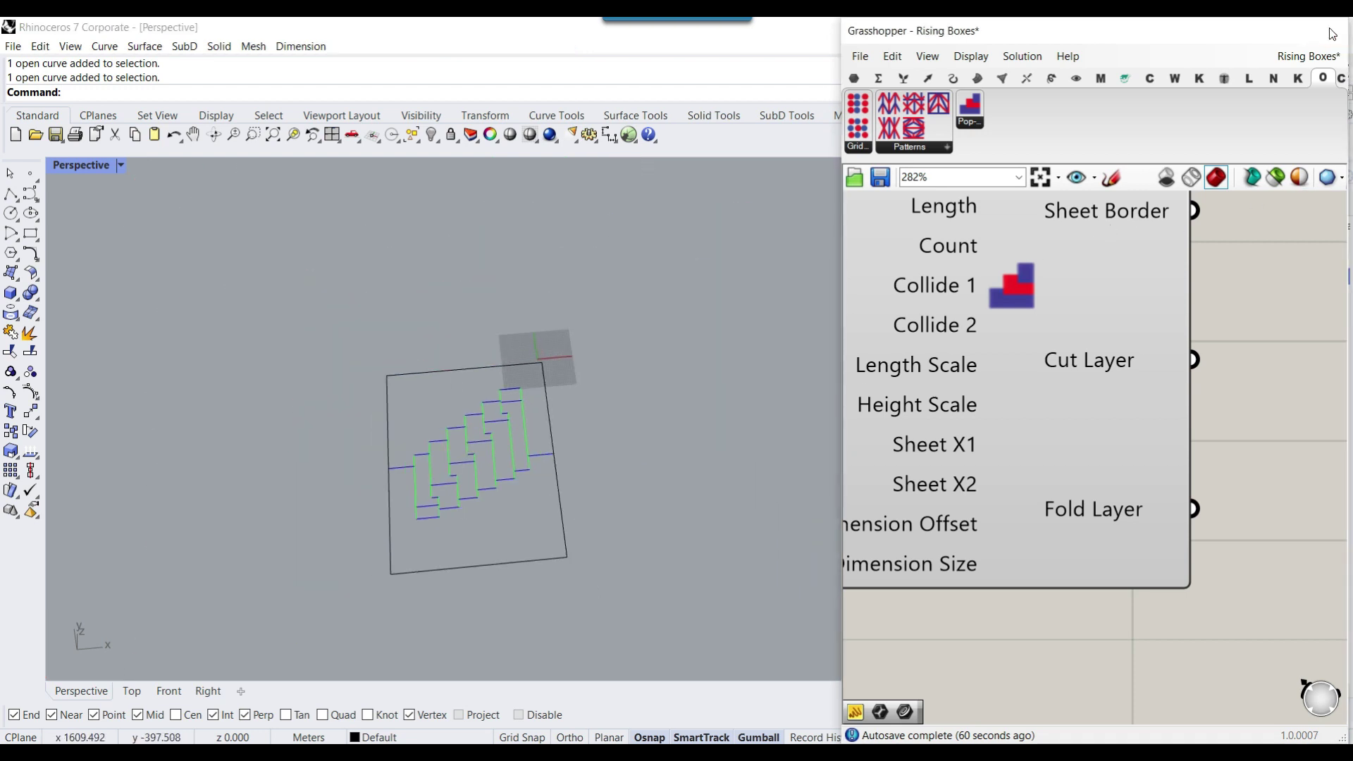
pyautogui.scroll(3, 491, 468)
pyautogui.scroll(-3, 503, 457)
pyautogui.moveTo(504, 458); pyautogui.dragTo(525, 482, button='right')
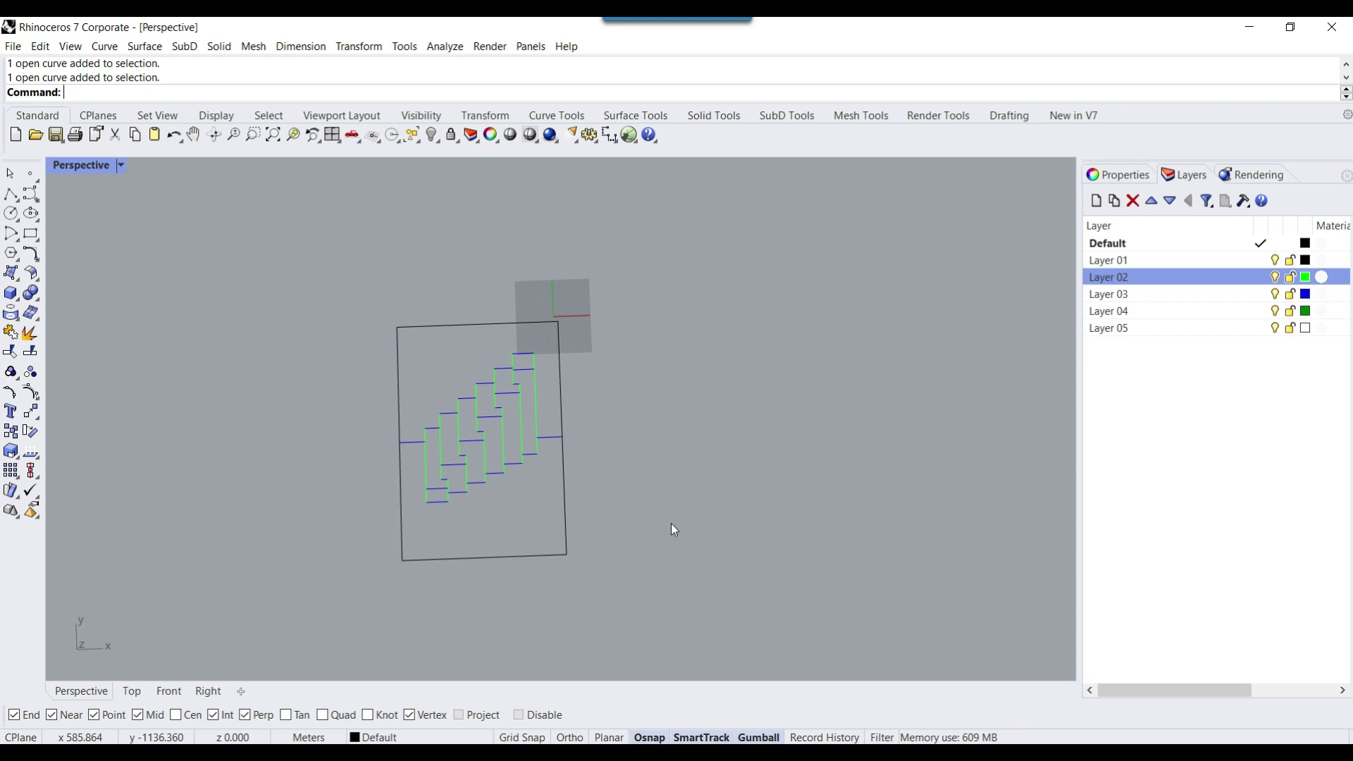
pyautogui.moveTo(522, 474); pyautogui.dragTo(493, 432, button='right')
pyautogui.moveTo(690, 260); pyautogui.dragTo(313, 667)
pyautogui.click(15, 47)
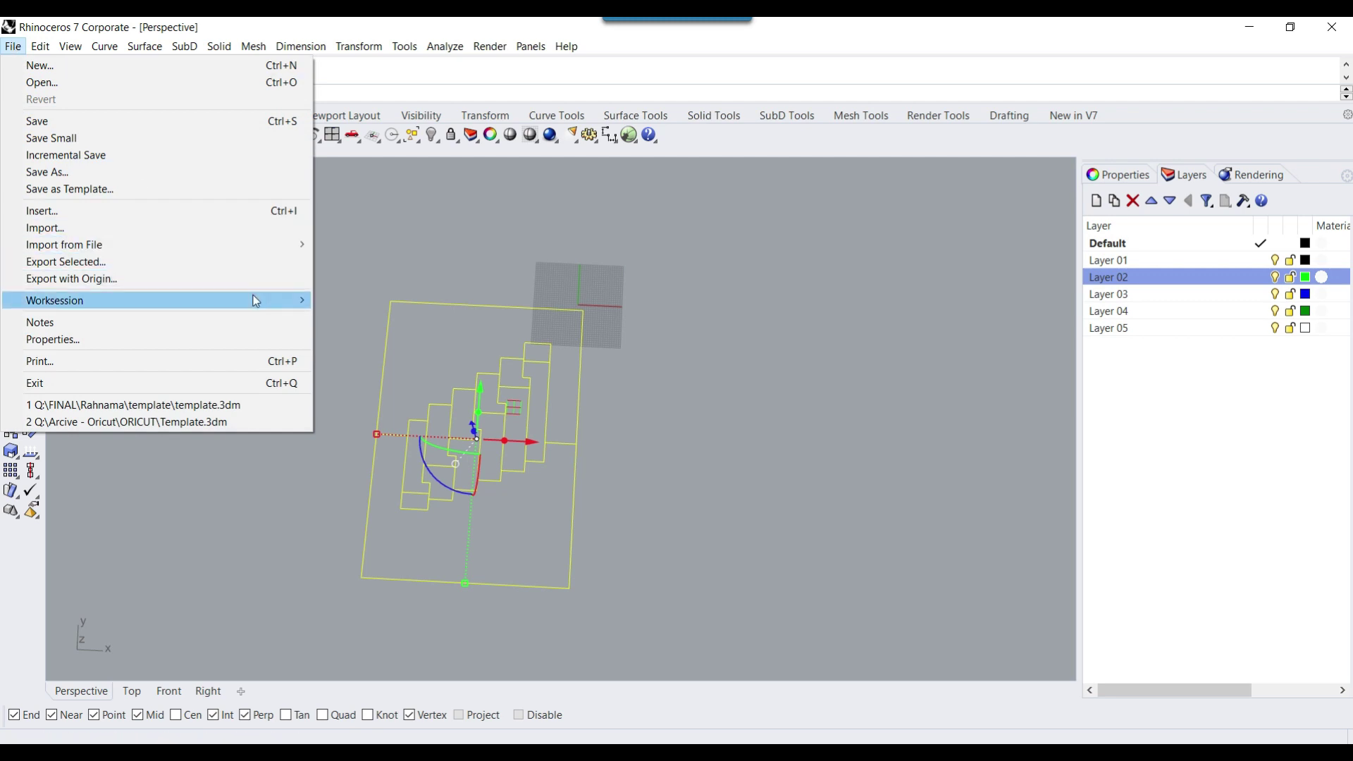
pyautogui.click(612, 384)
# Step: Change the color of Layer 02, which holds the cut lines, to Red
pyautogui.scroll(3, 611, 384)
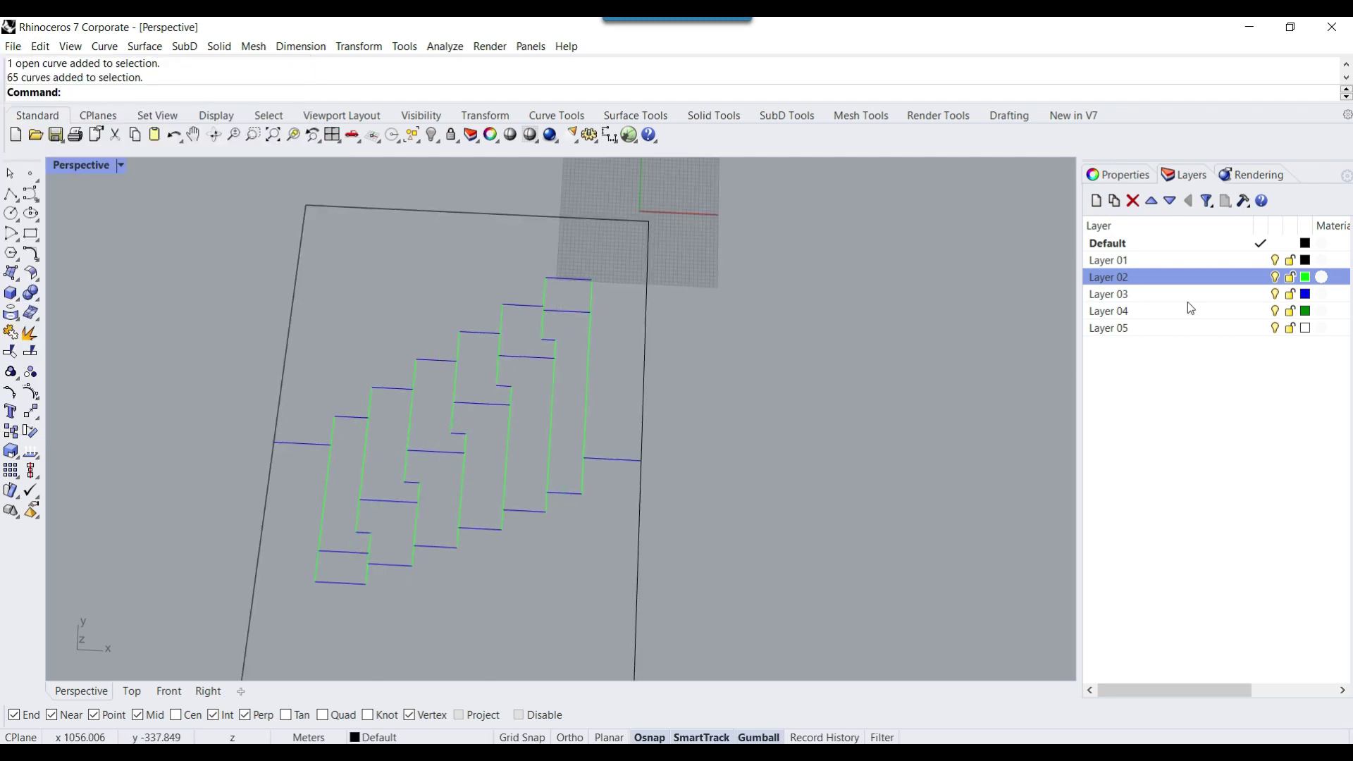
pyautogui.click(1306, 277)
pyautogui.click(733, 345)
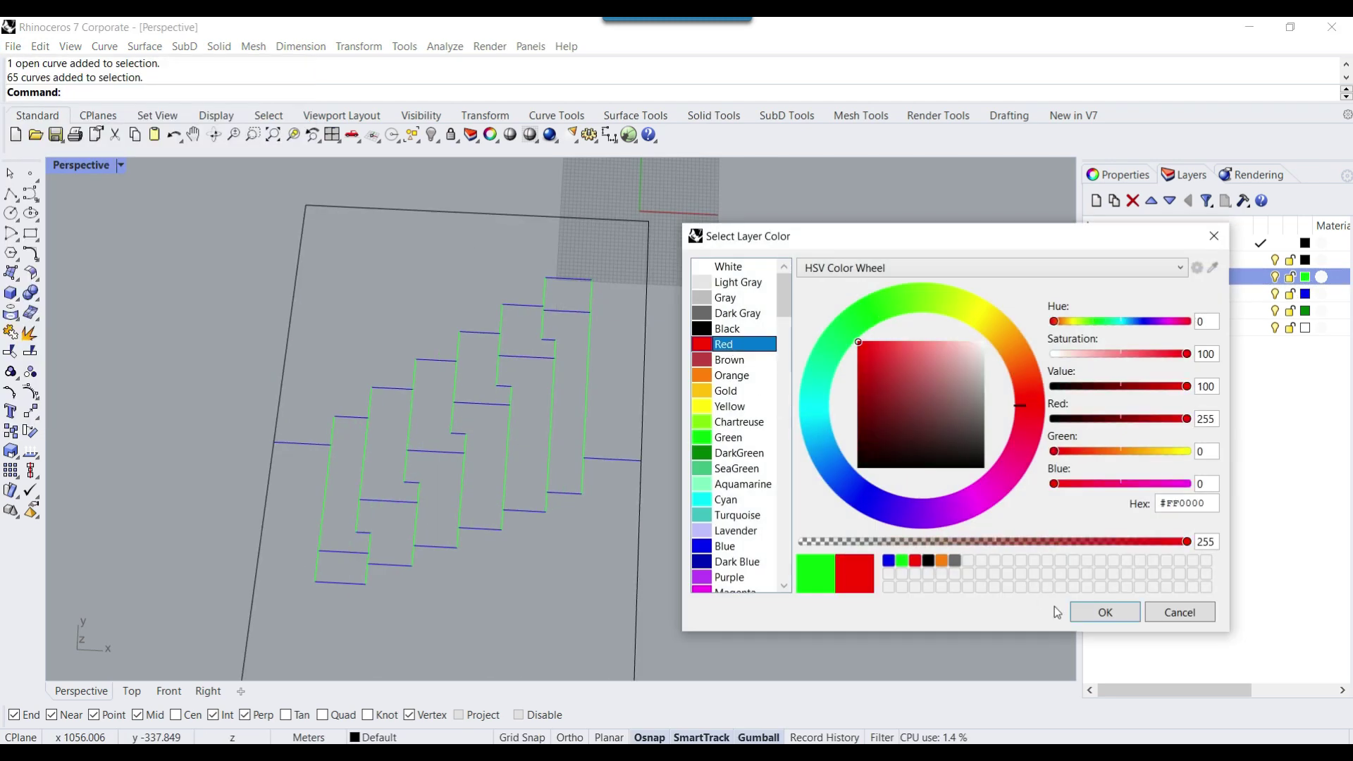
pyautogui.click(1078, 611)
pyautogui.moveTo(720, 407); pyautogui.dragTo(634, 423, button='right')
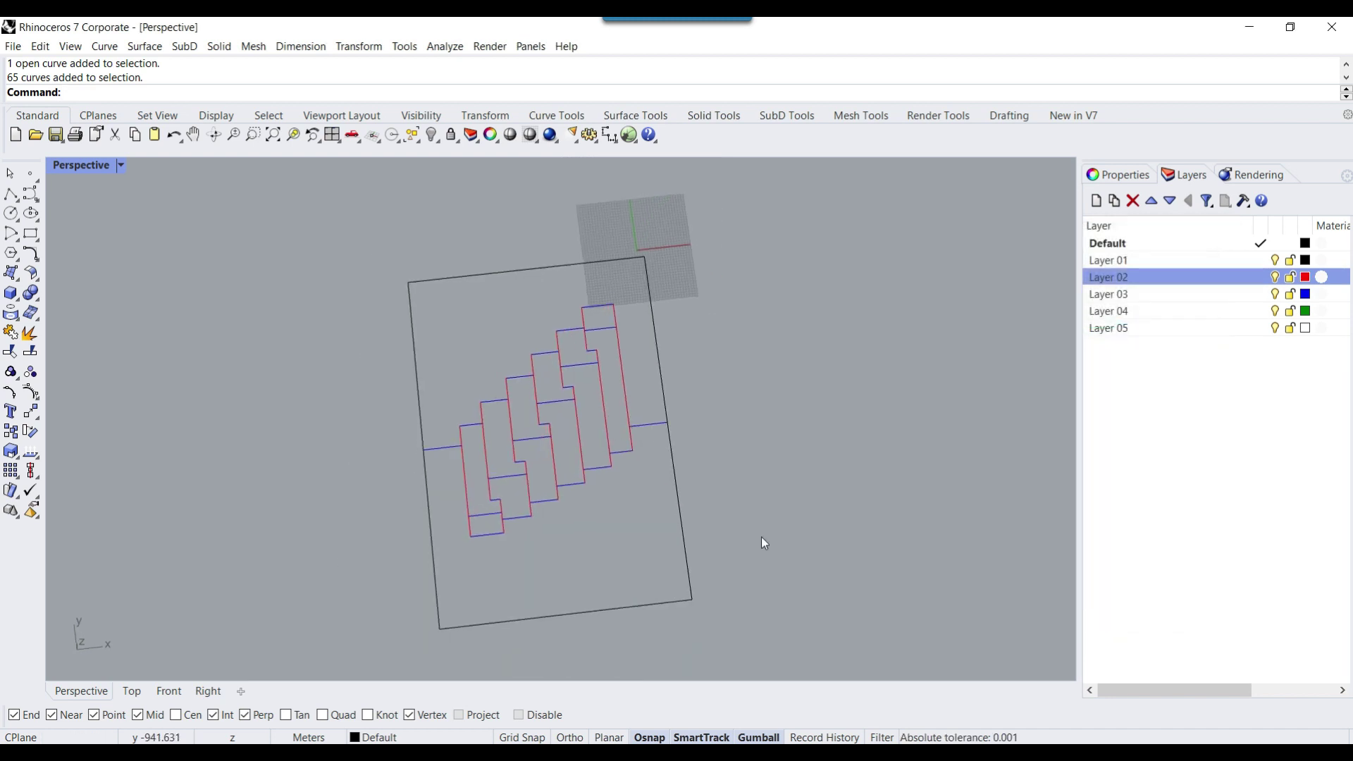
# Step: Export all curves of the baked flat pattern in Scalable Vector Graphics format, overwriting test.svg on the Desktop
pyautogui.moveTo(763, 638); pyautogui.dragTo(354, 227)
pyautogui.click(13, 46)
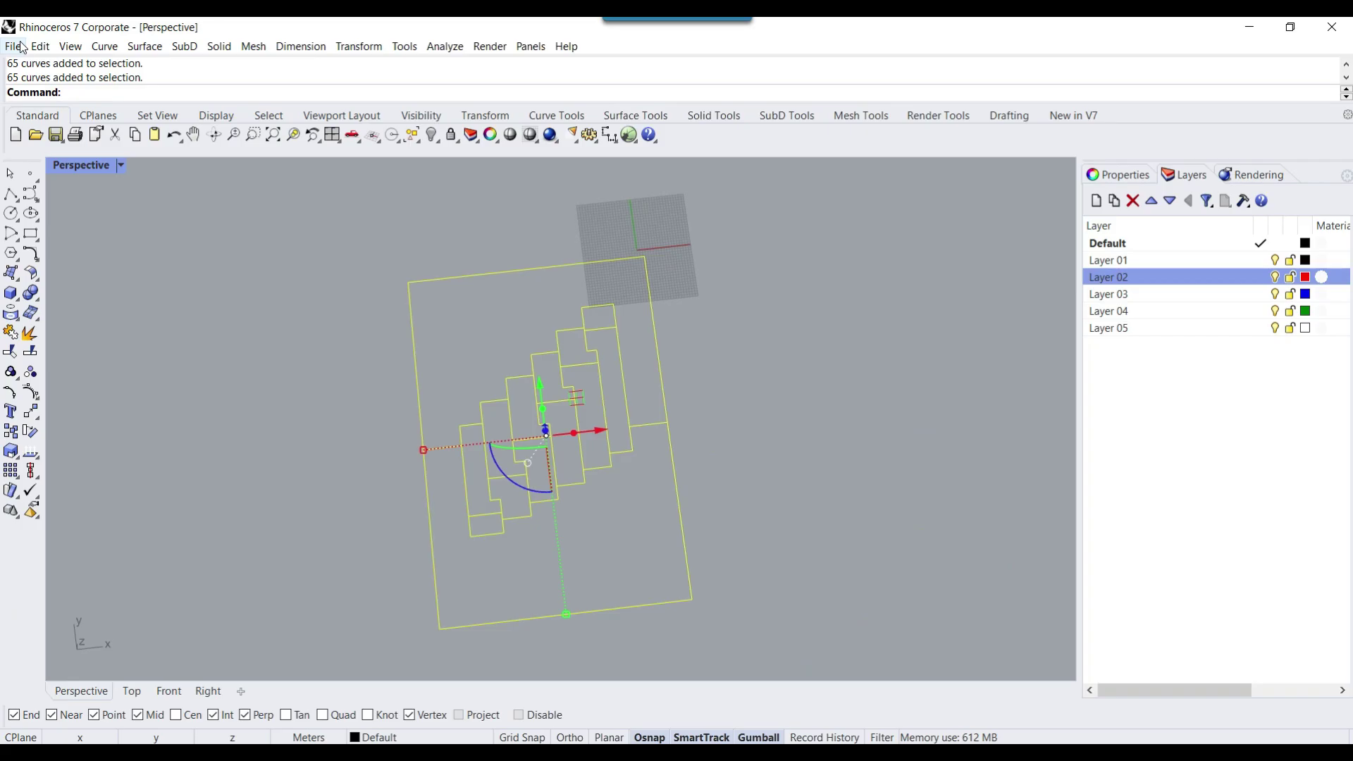
pyautogui.click(21, 57)
pyautogui.click(112, 419)
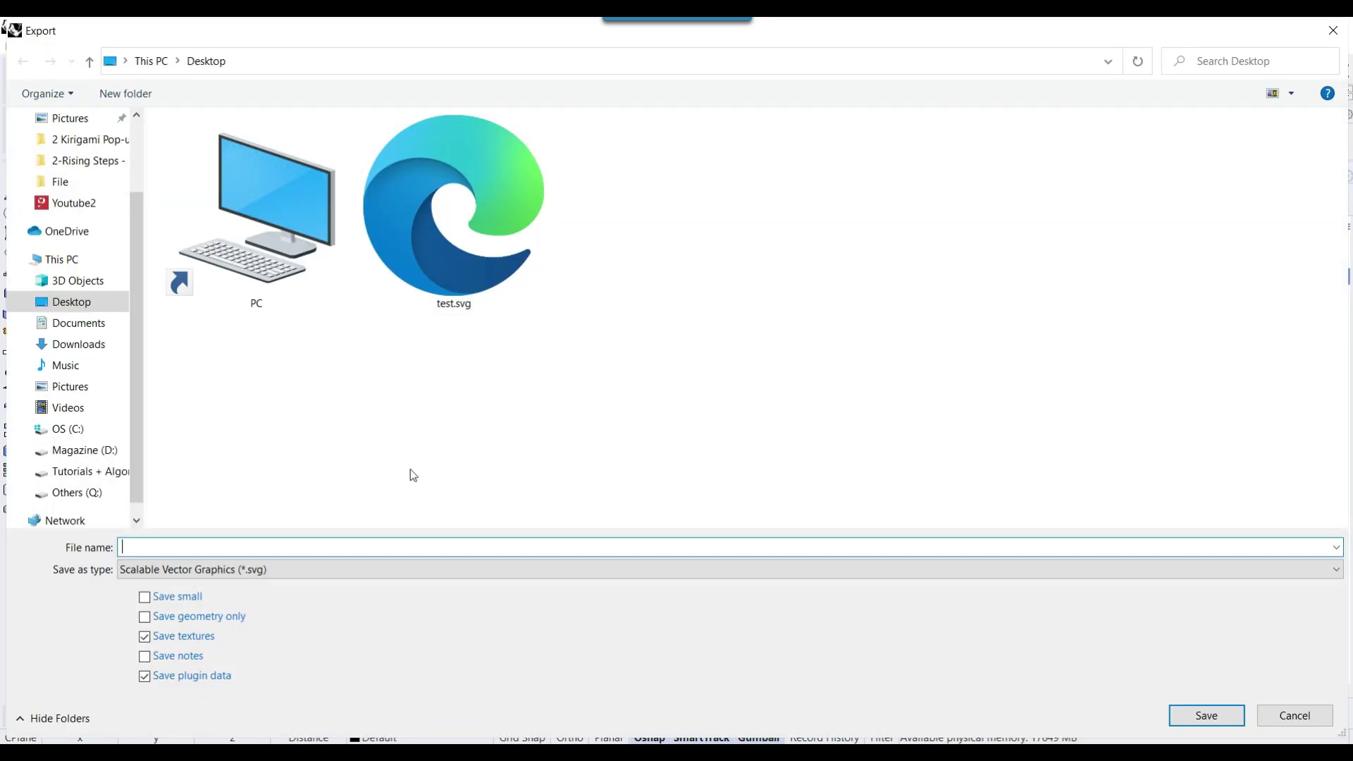
pyautogui.click(233, 572)
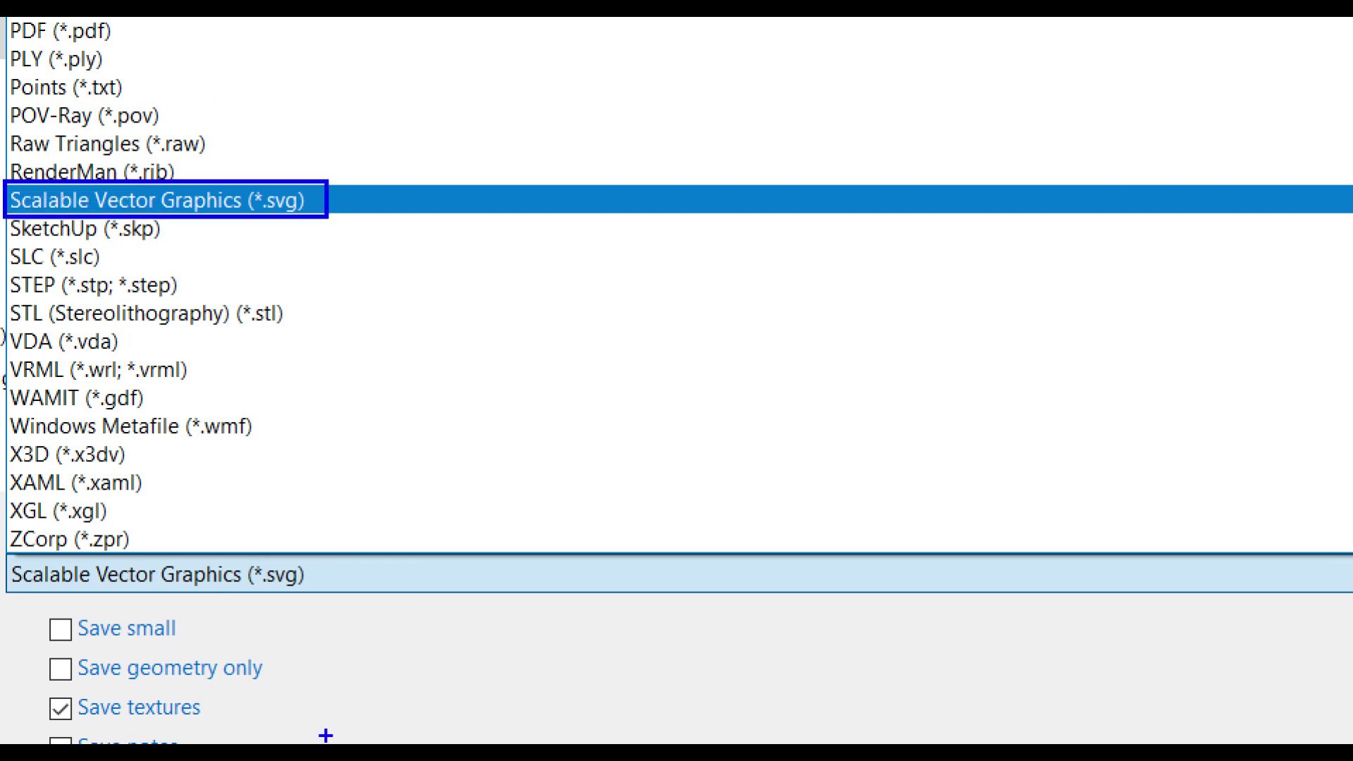
pyautogui.press('Escape')
pyautogui.click(235, 551)
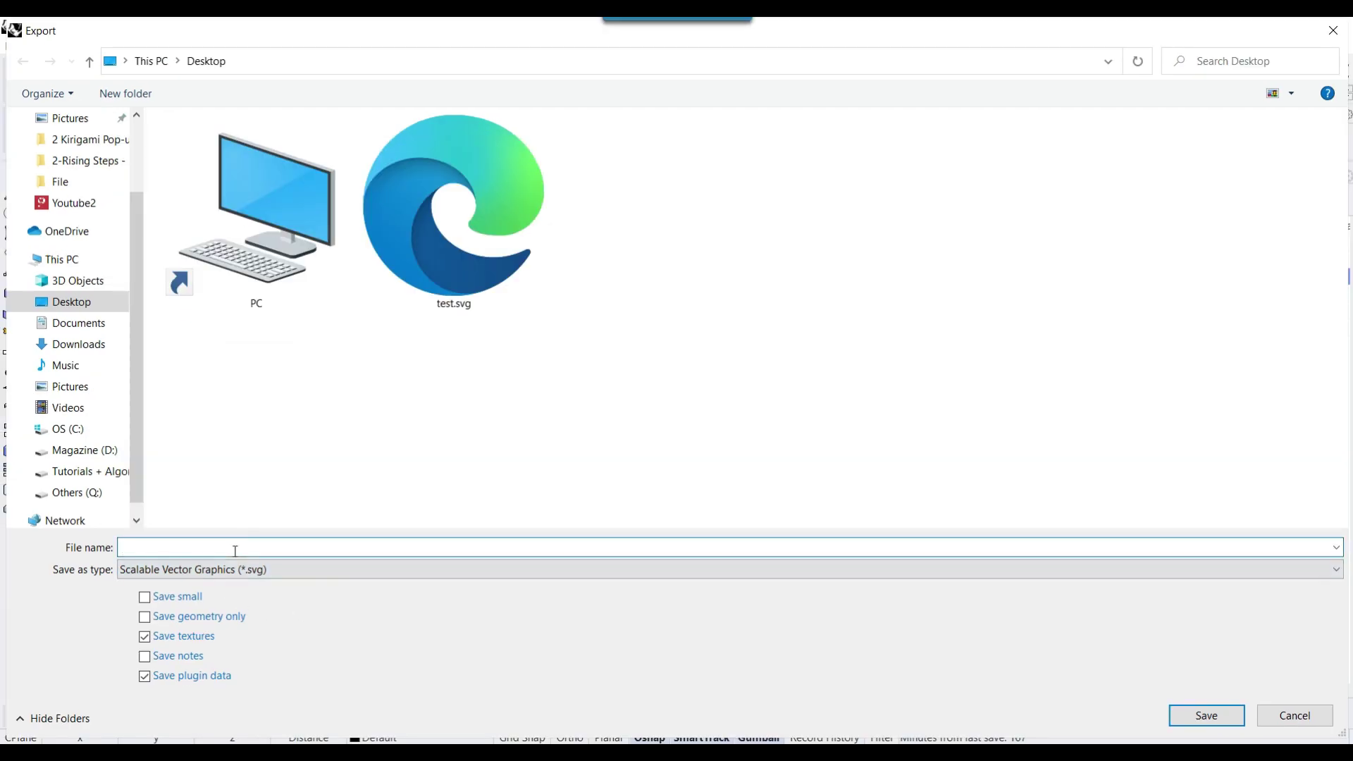
pyautogui.doubleClick(453, 212)
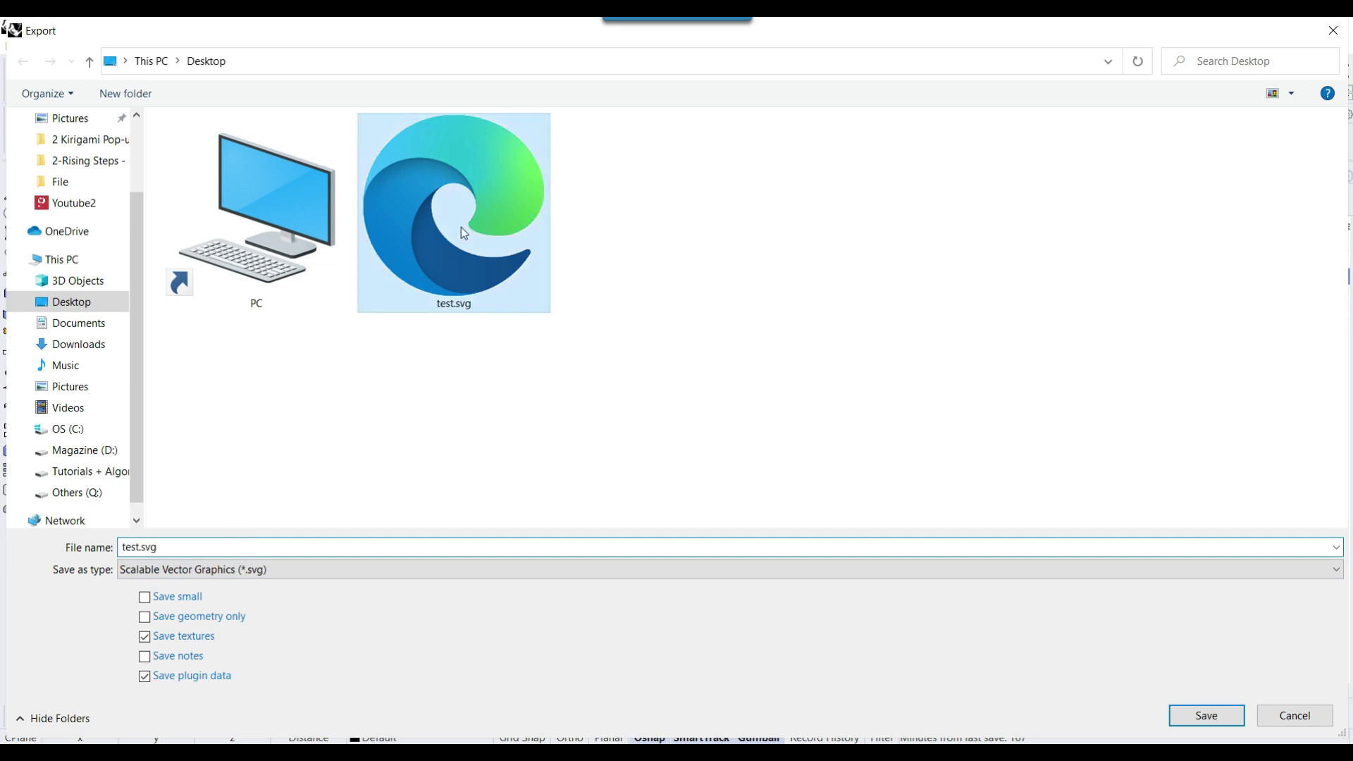
pyautogui.click(666, 428)
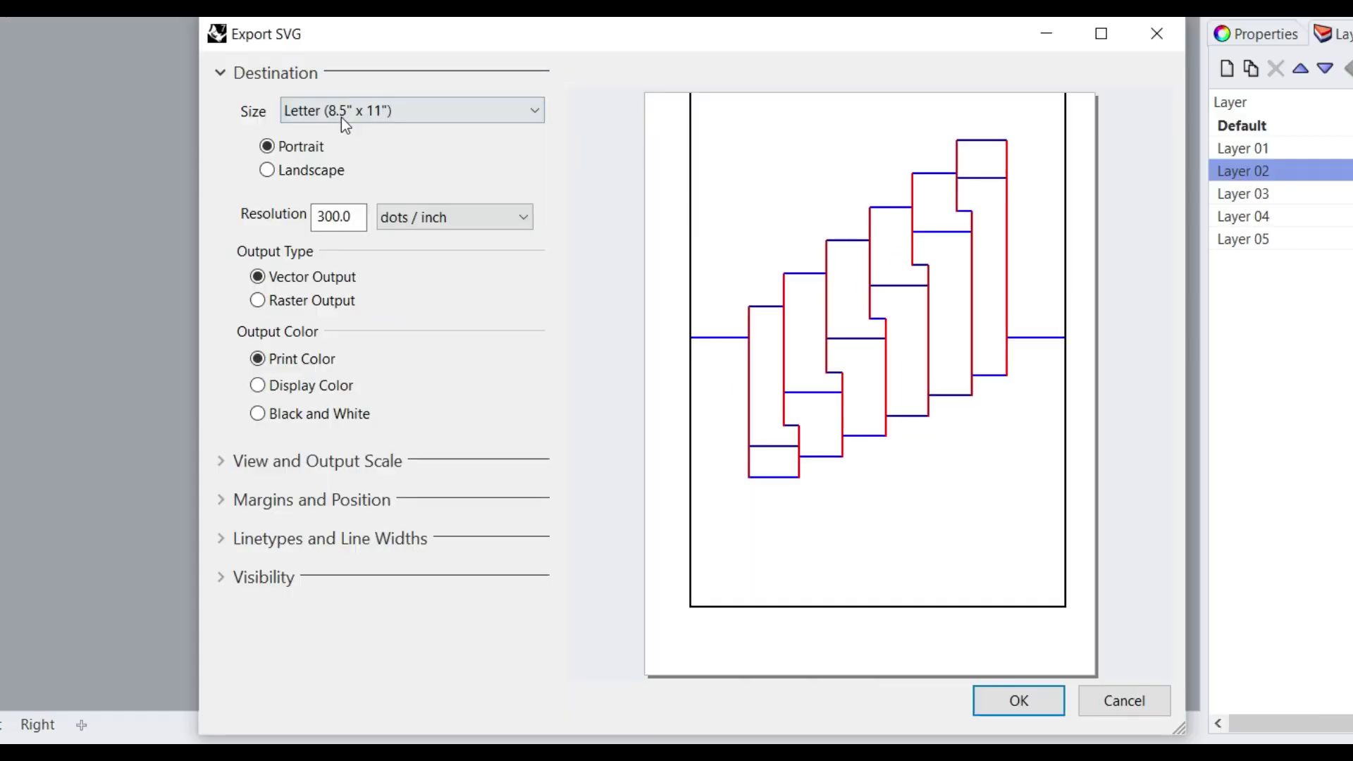
# Step: Change the SVG export's paper size from Letter to Custom
pyautogui.click(431, 227)
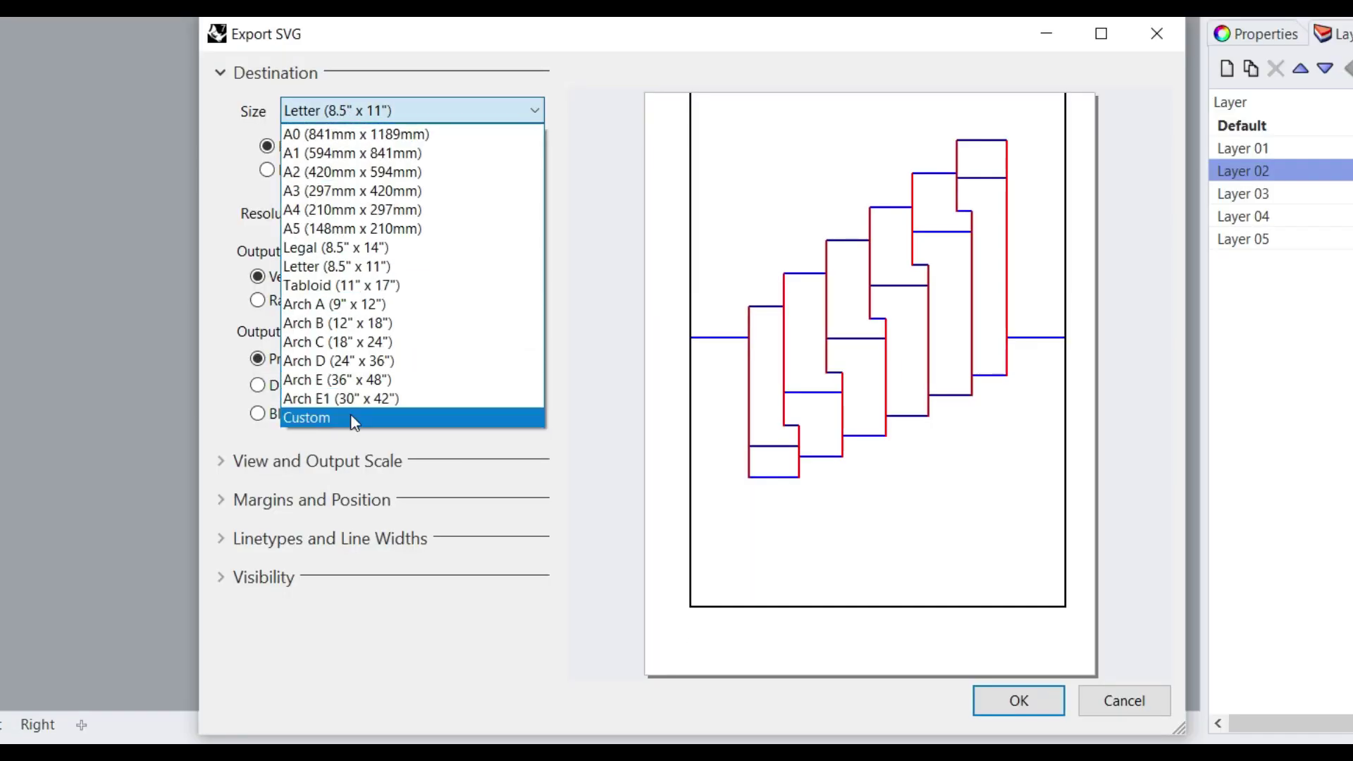
pyautogui.click(310, 417)
pyautogui.click(318, 153)
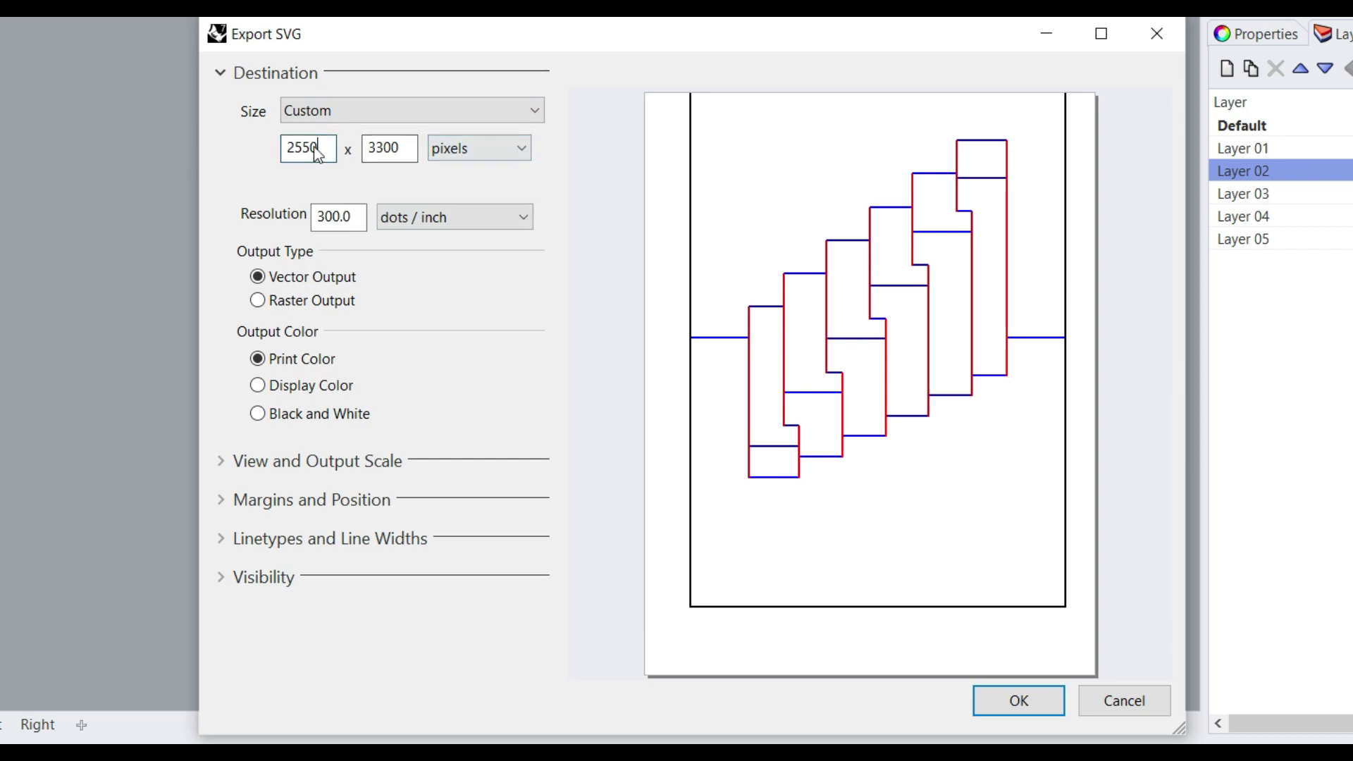
# Step: Redefine the export window in the Top view so that it encloses the whole flat pattern
pyautogui.click(299, 465)
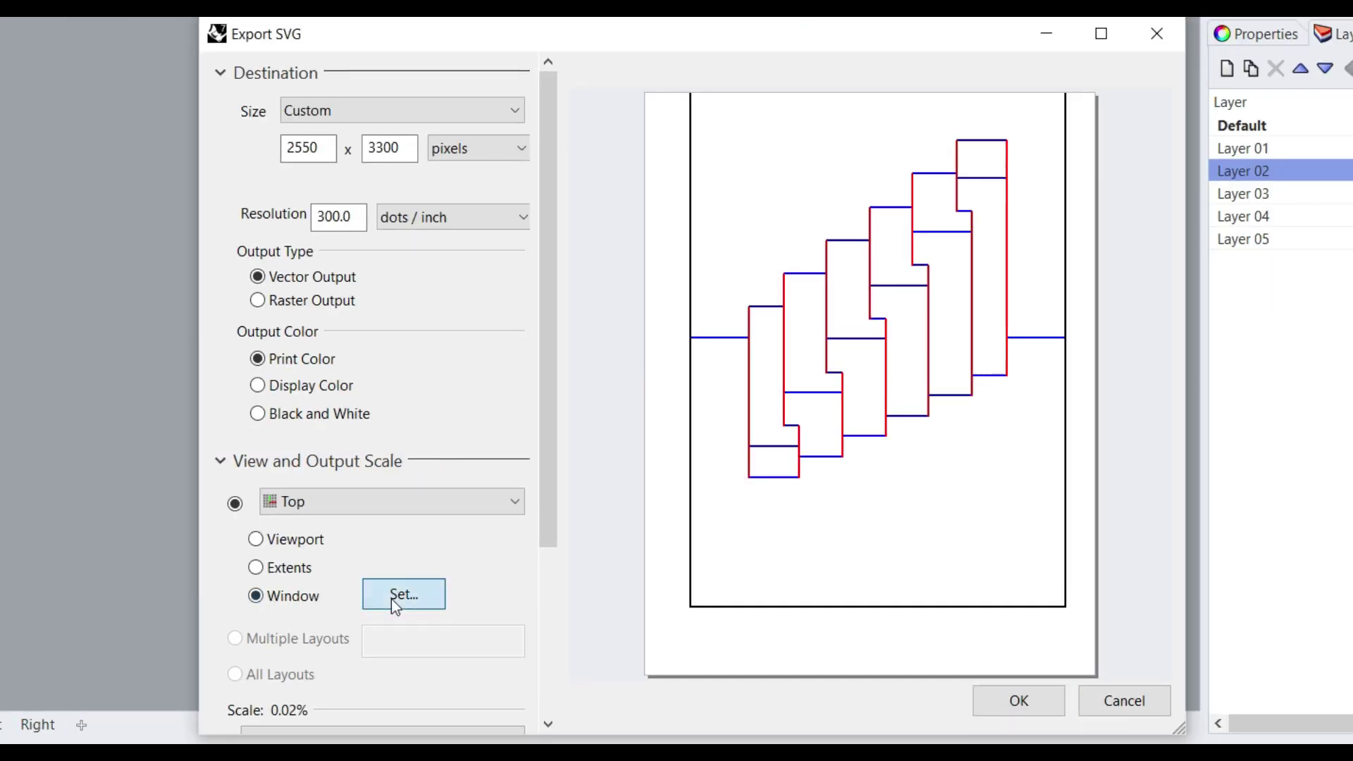
pyautogui.click(392, 598)
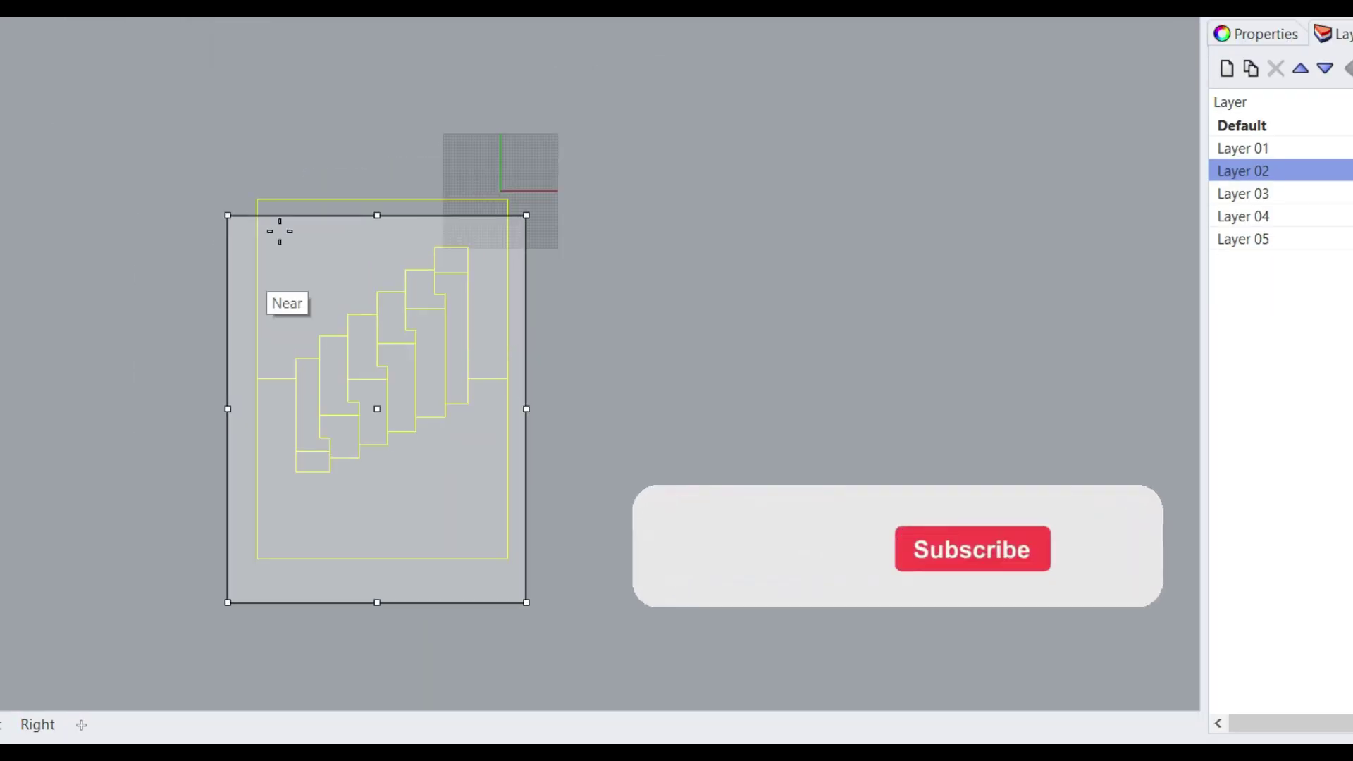
pyautogui.click(235, 163)
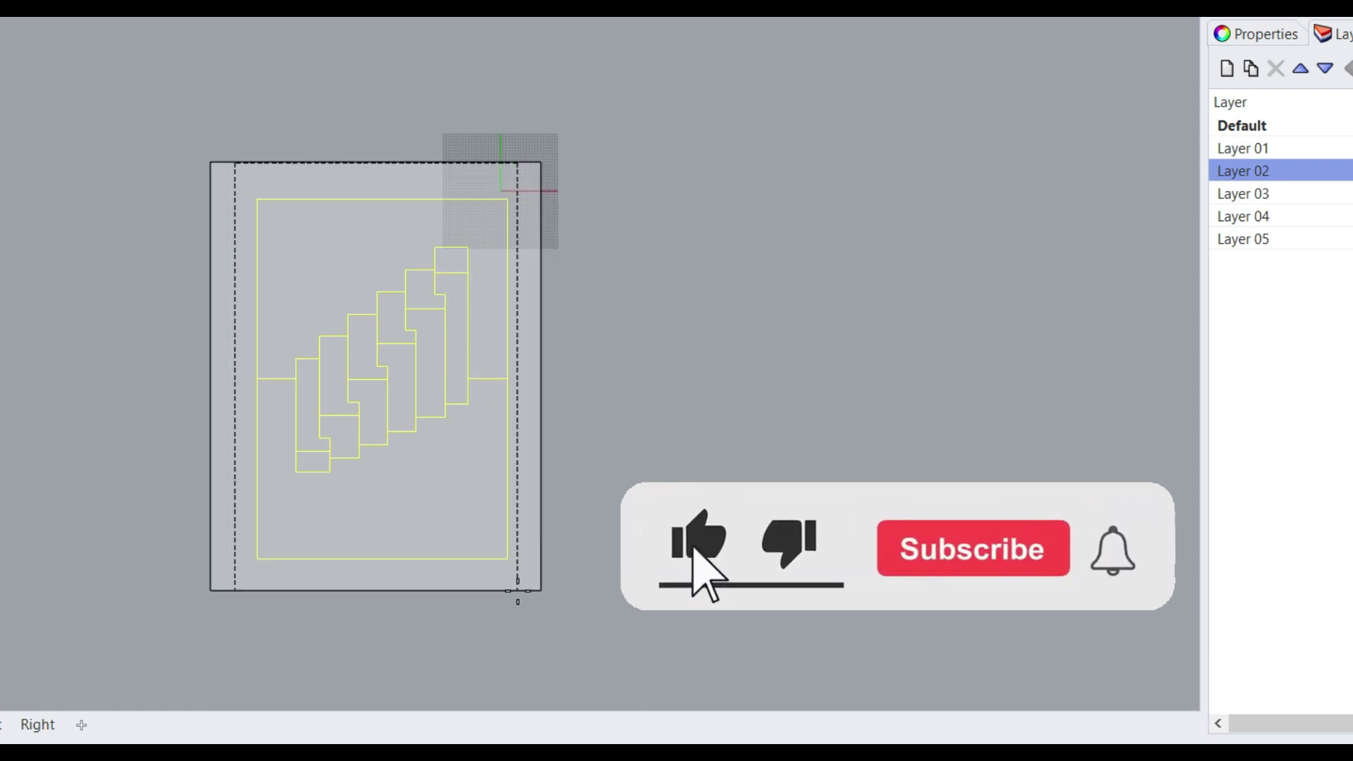
pyautogui.click(552, 593)
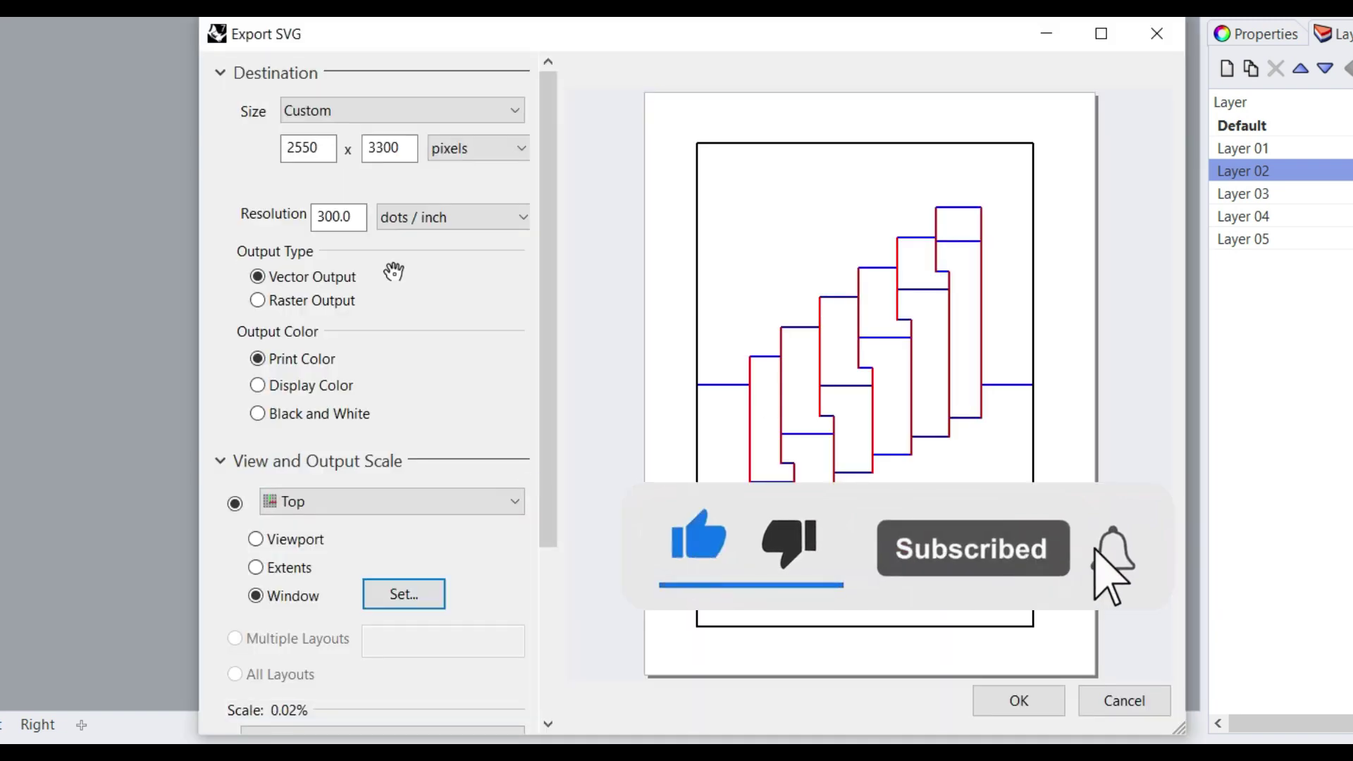
pyautogui.moveTo(542, 372); pyautogui.dragTo(565, 601)
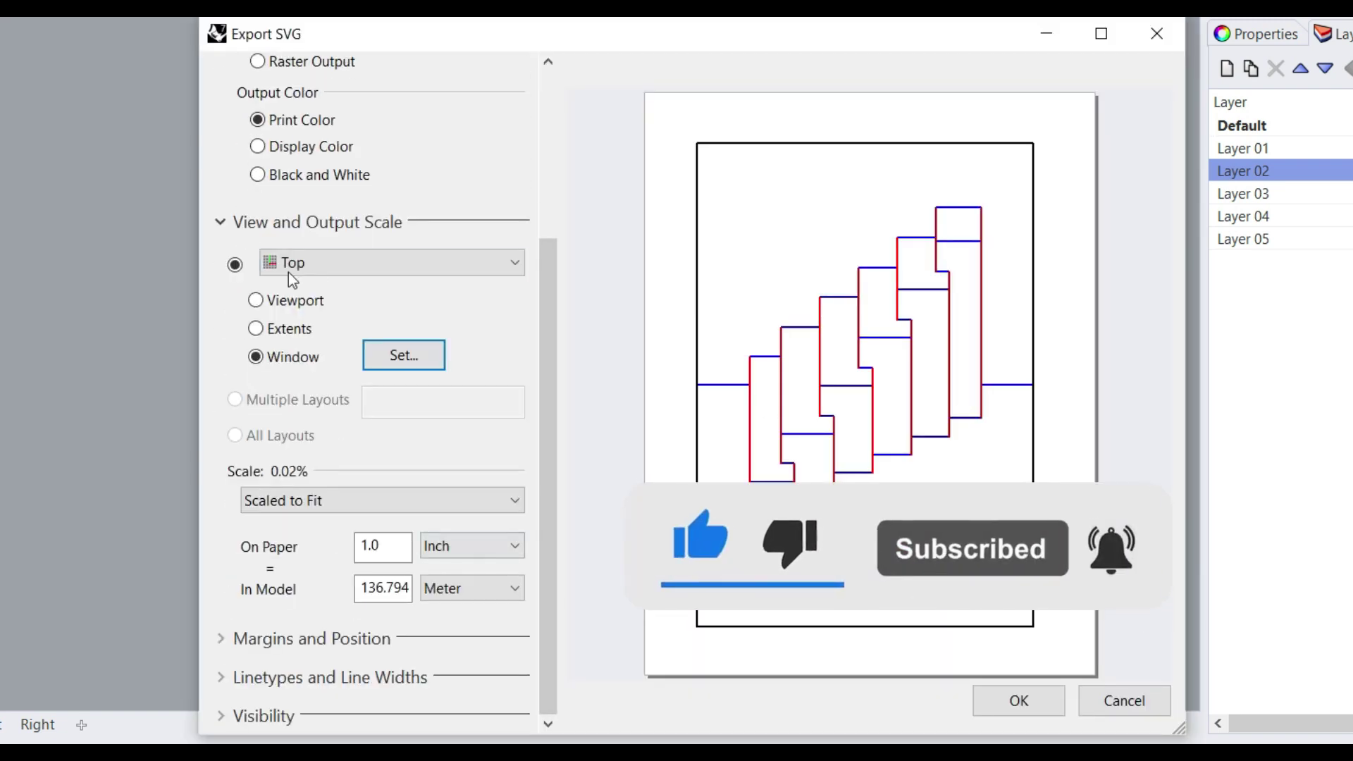
pyautogui.click(243, 224)
# Step: Set the default line width of the SVG export to 0.9 mm and complete the export
pyautogui.click(237, 539)
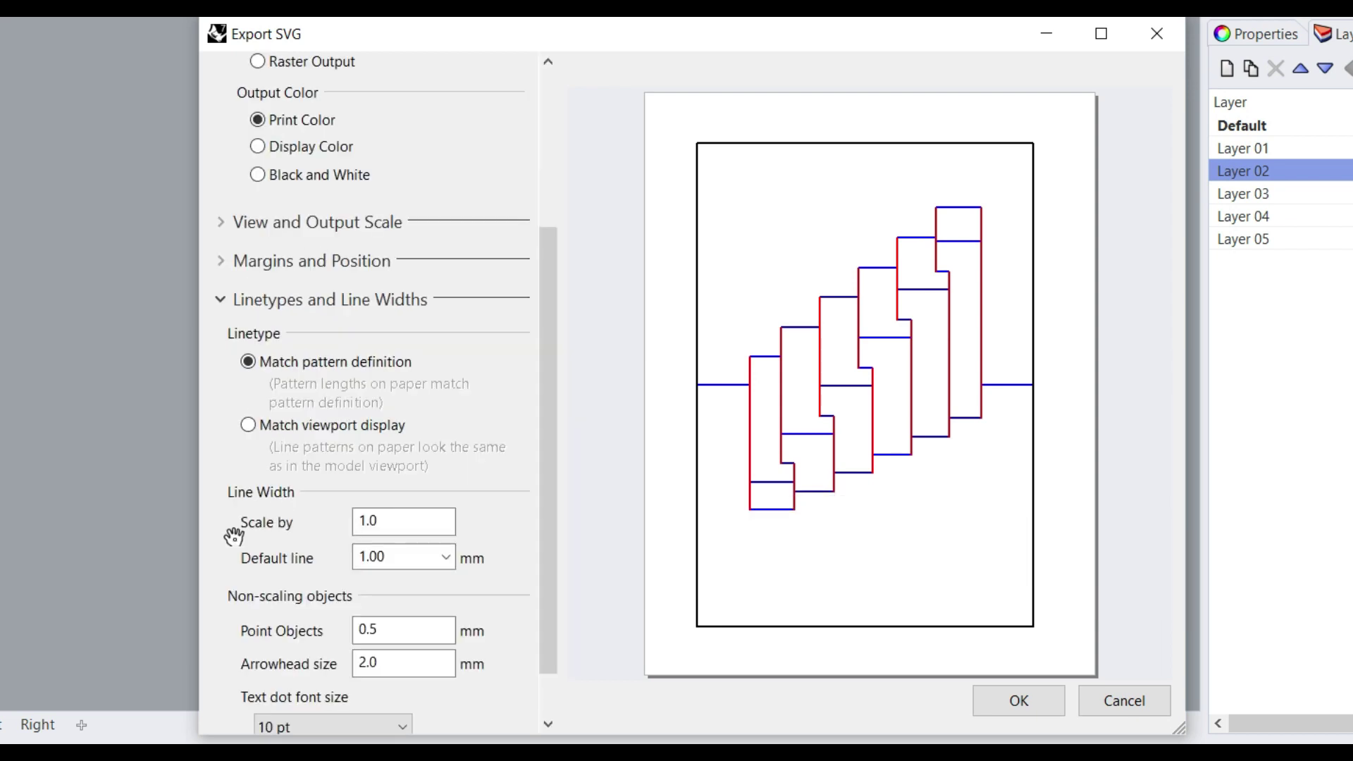
pyautogui.moveTo(557, 400); pyautogui.dragTo(546, 518)
pyautogui.click(453, 496)
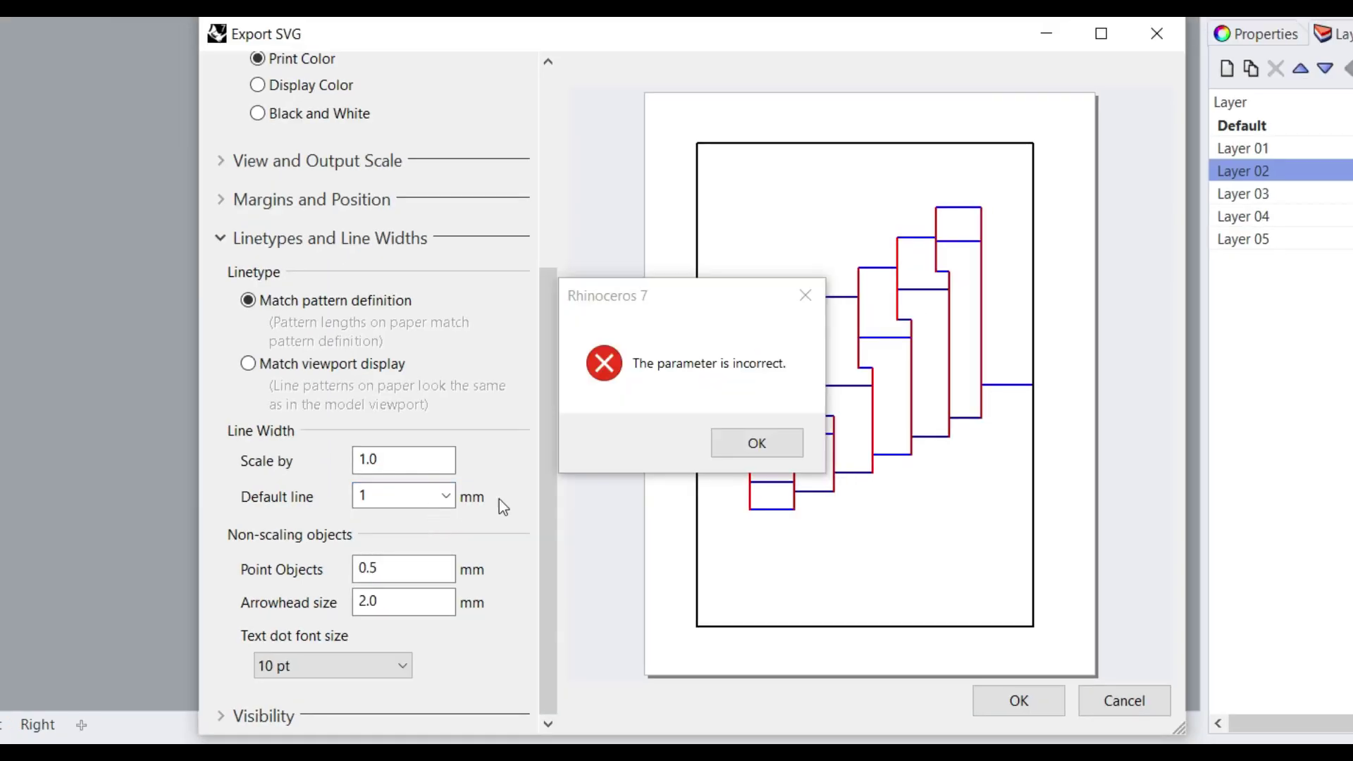
pyautogui.click(734, 448)
pyautogui.click(447, 497)
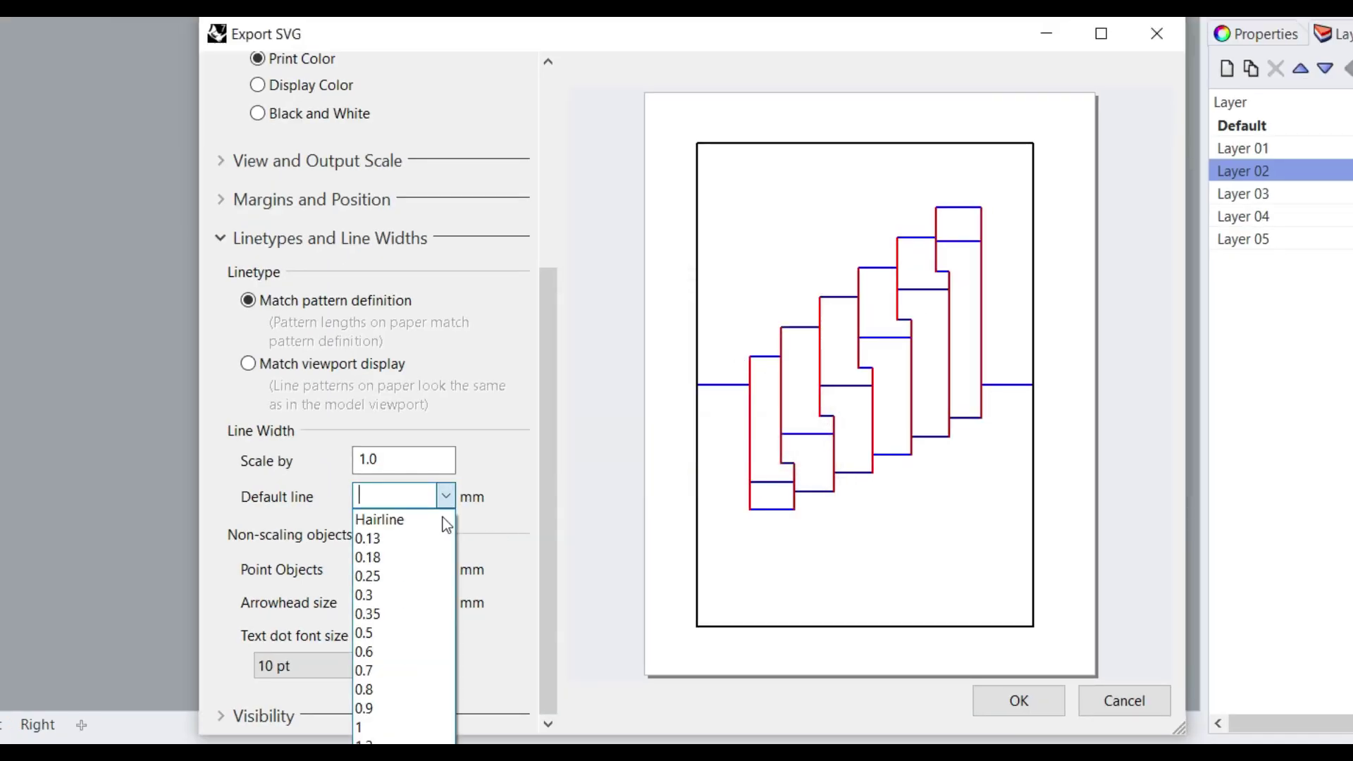
pyautogui.click(391, 614)
pyautogui.click(446, 496)
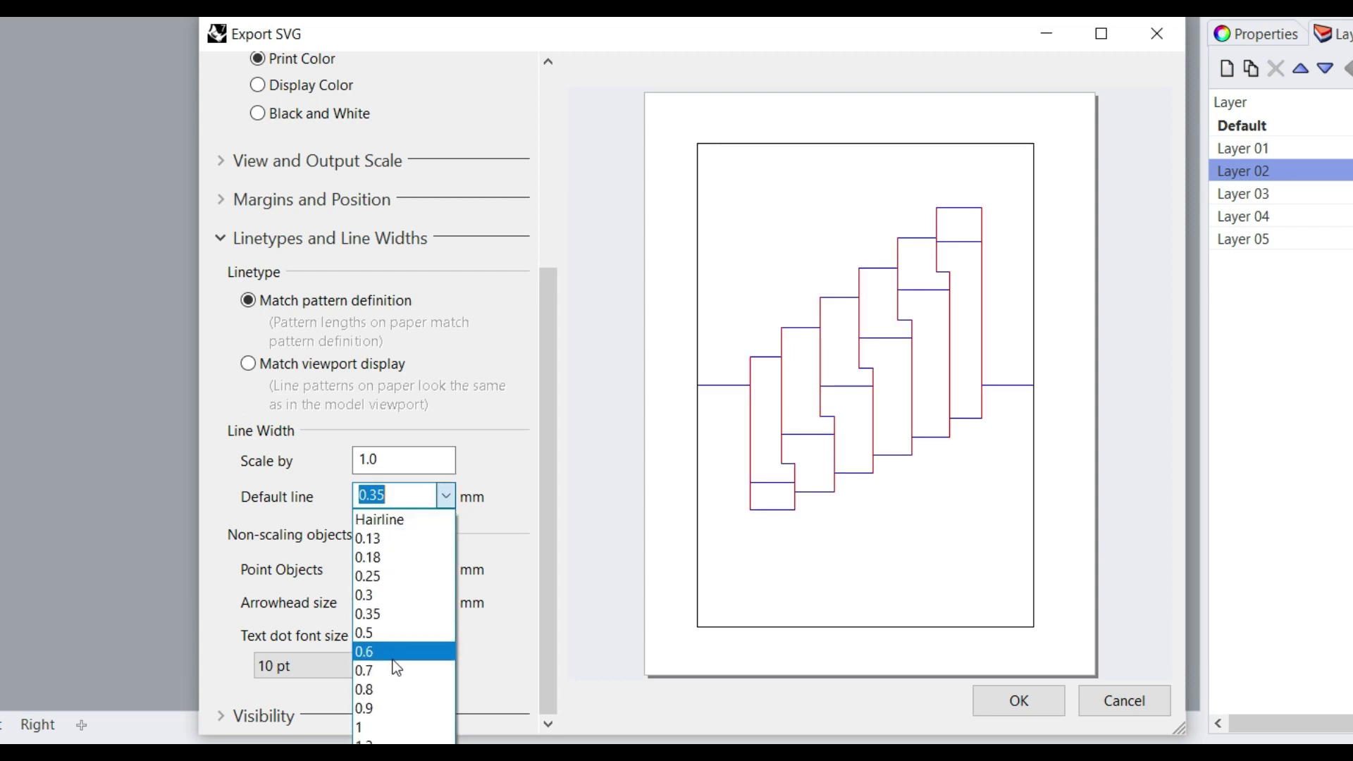
pyautogui.click(370, 715)
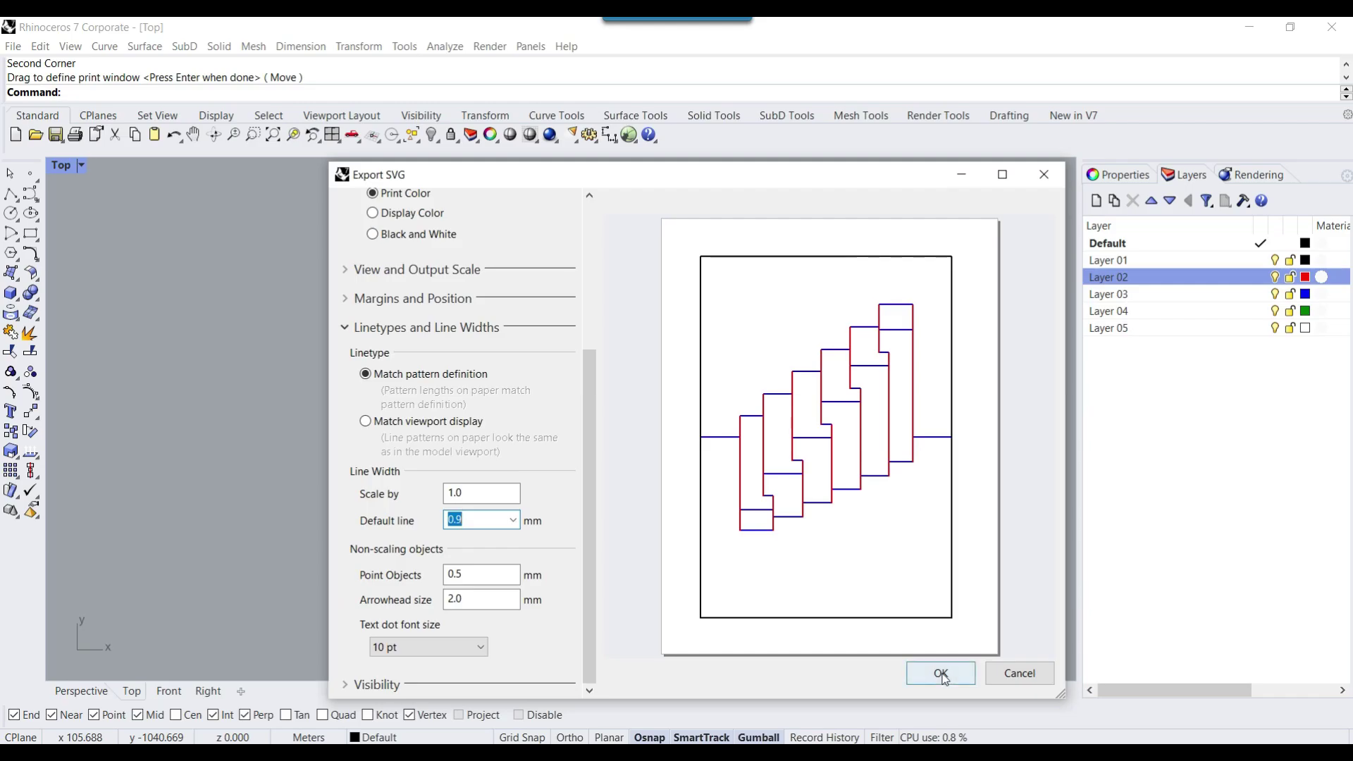
pyautogui.click(1019, 701)
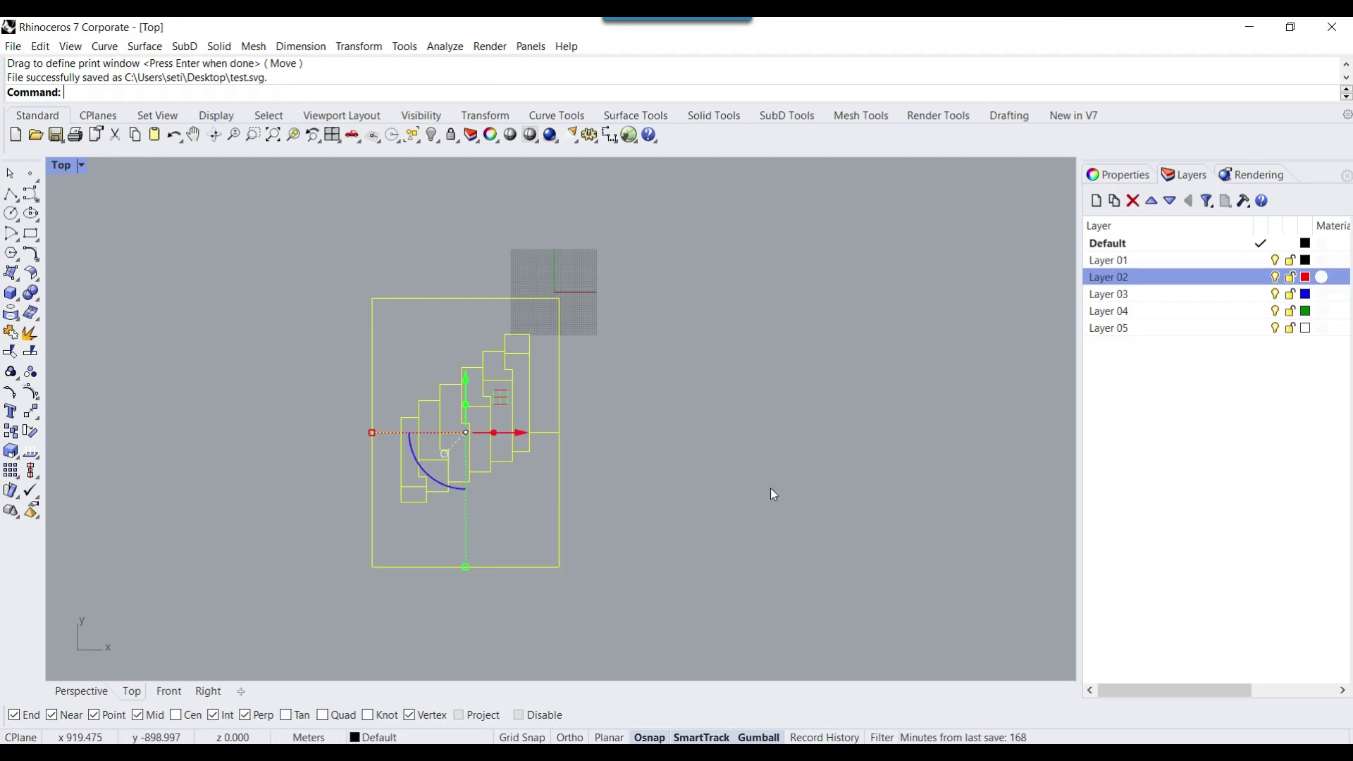
# Step: Delete all baked curves of the flat pattern from the Rhino model
pyautogui.press('Escape')
pyautogui.scroll(-3, 553, 426)
pyautogui.moveTo(633, 563); pyautogui.dragTo(355, 340)
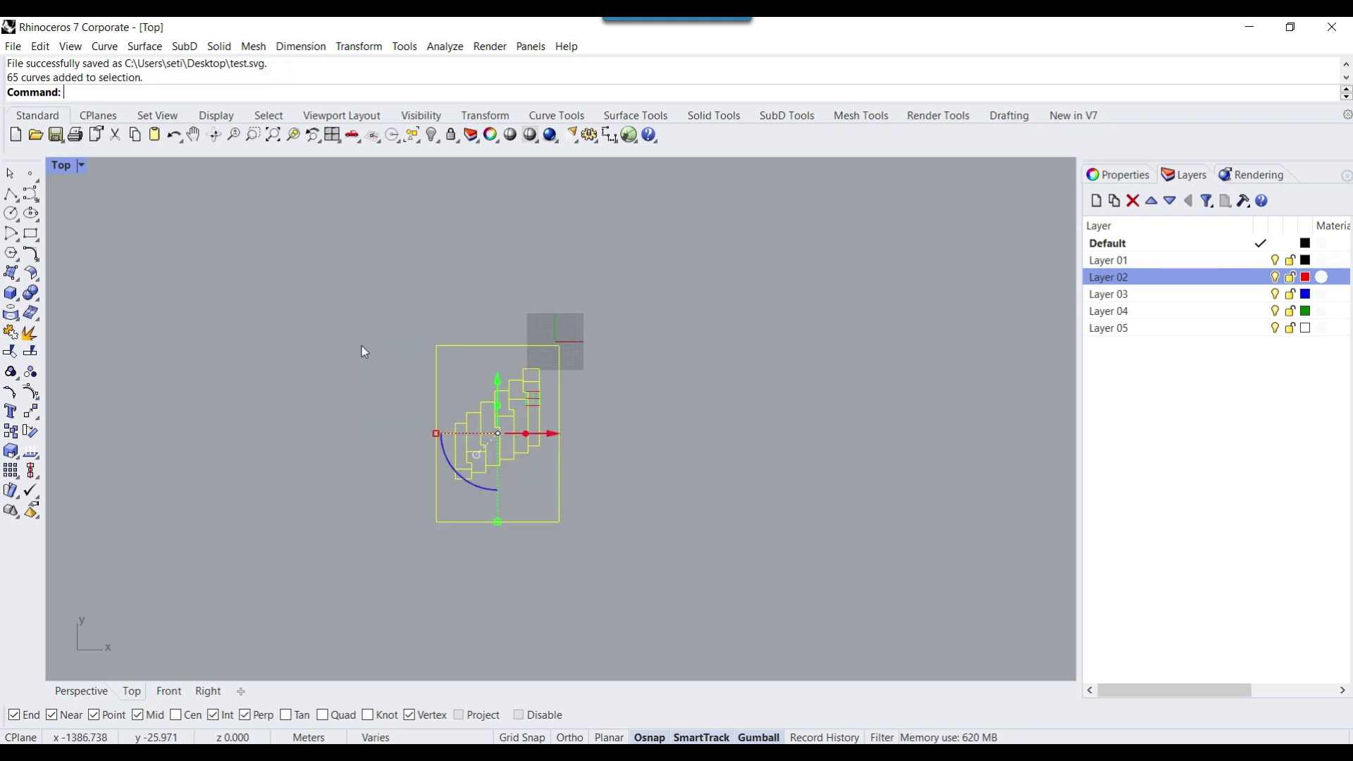
pyautogui.press('Delete')
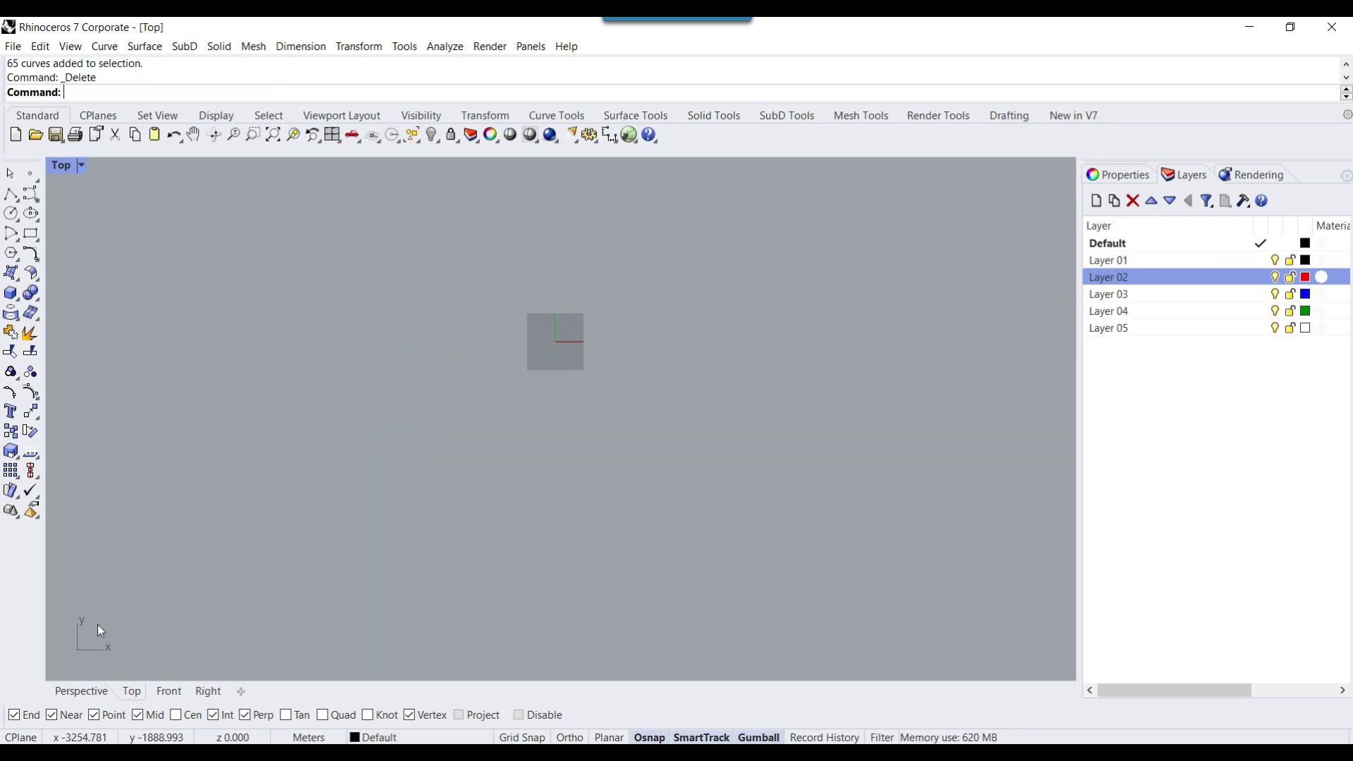
# Step: Reopen Grasshopper beside the Perspective view and inspect the 3D preview of the Rising Boxes pop-up card
pyautogui.click(625, 138)
pyautogui.click(81, 690)
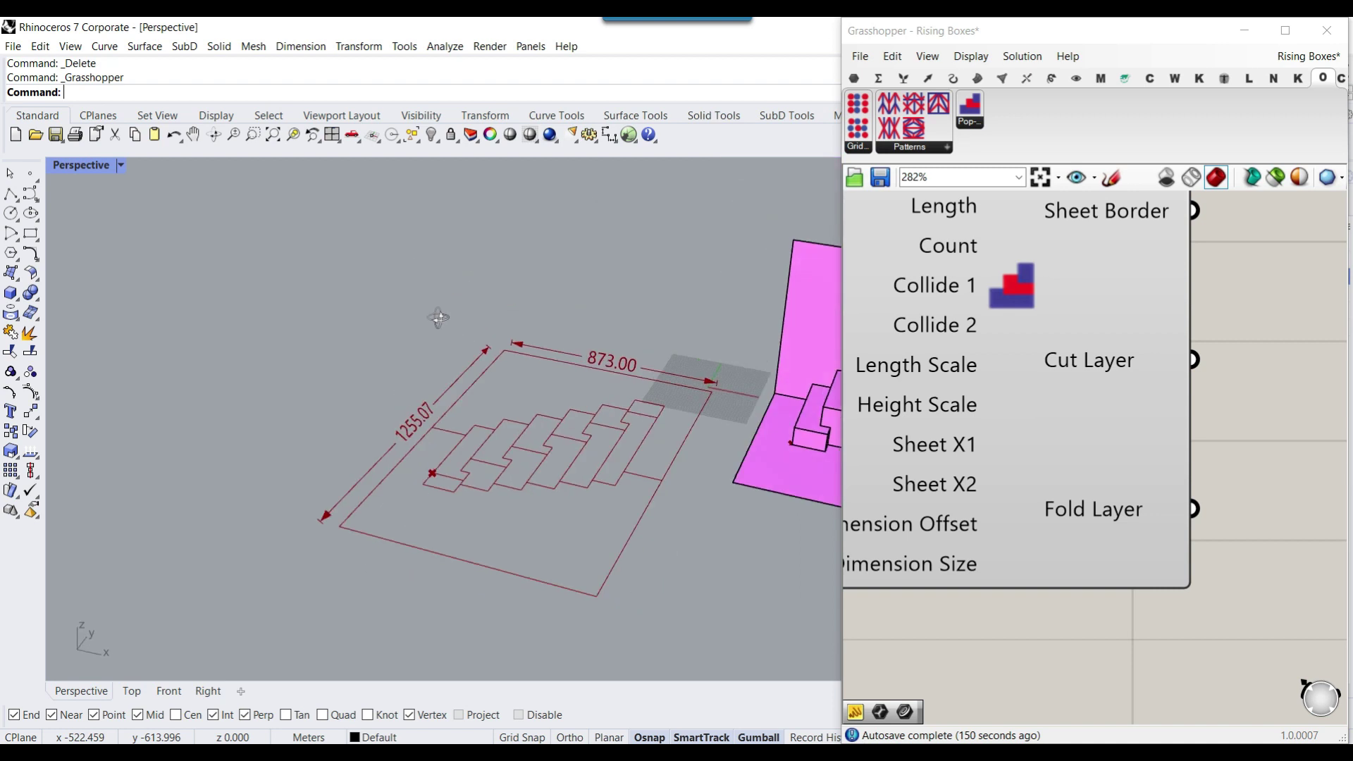
pyautogui.moveTo(439, 324); pyautogui.dragTo(775, 366, button='right')
pyautogui.scroll(-3, 1154, 445)
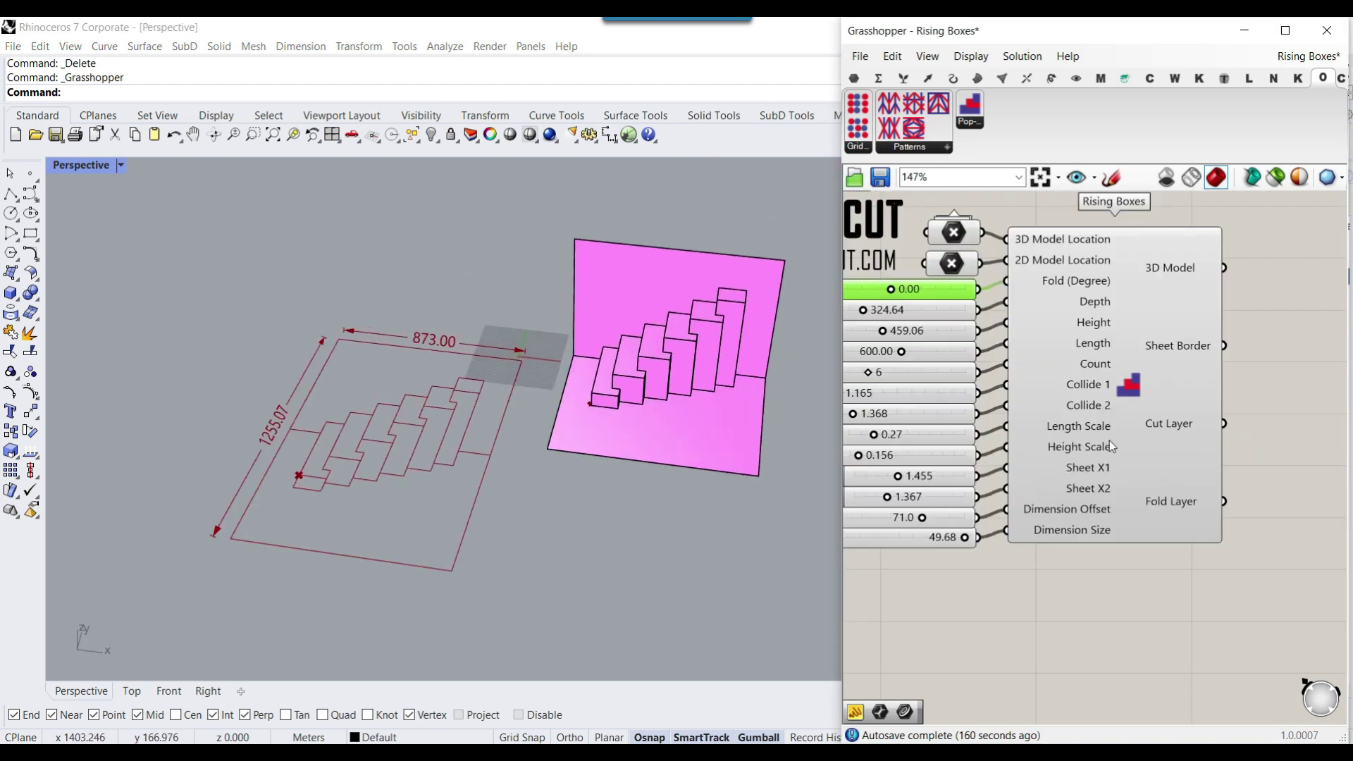
pyautogui.moveTo(557, 445); pyautogui.dragTo(528, 405, button='right')
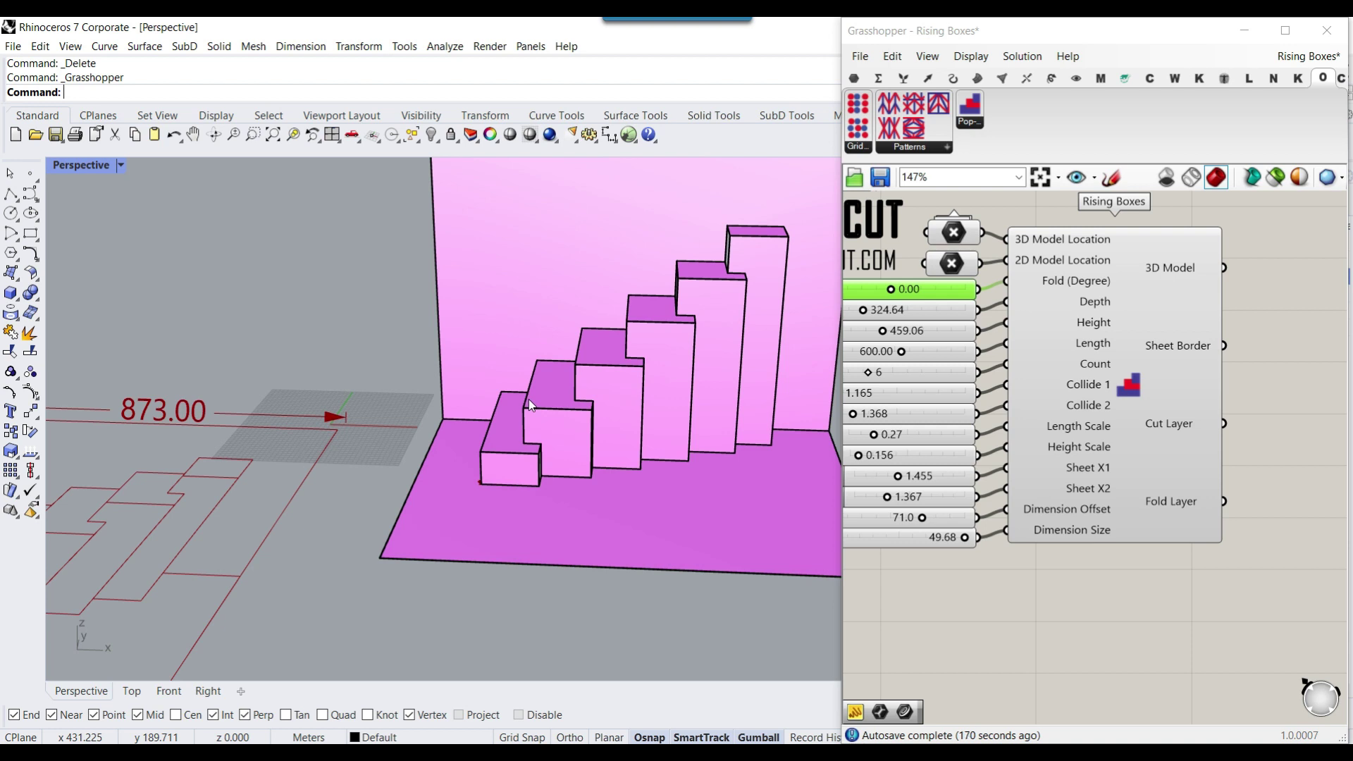
pyautogui.scroll(-5, 544, 501)
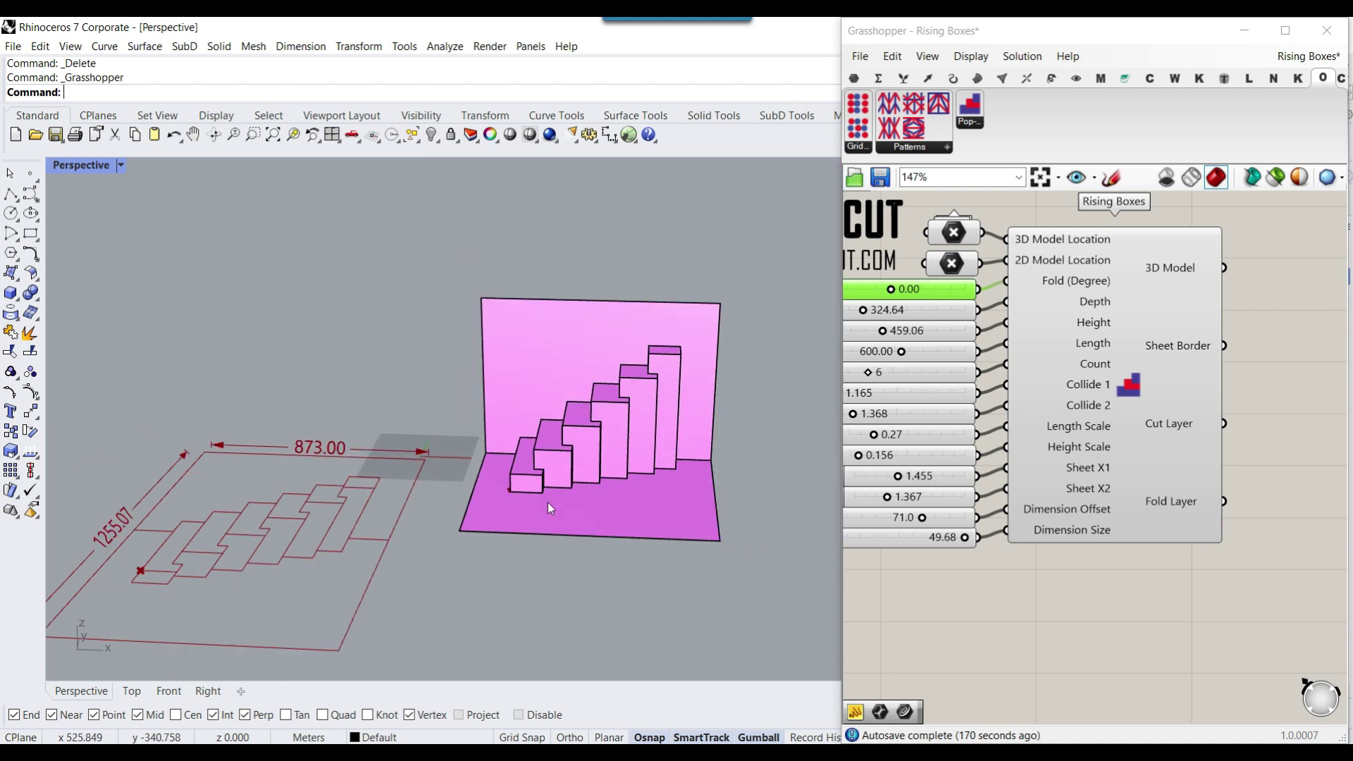
pyautogui.moveTo(544, 501)
pyautogui.mouseDown(button='right')
pyautogui.moveTo(547, 535)
pyautogui.moveTo(526, 519)
pyautogui.mouseUp(button='right')
pyautogui.scroll(-5, 526, 519)
pyautogui.scroll(3, 536, 518)
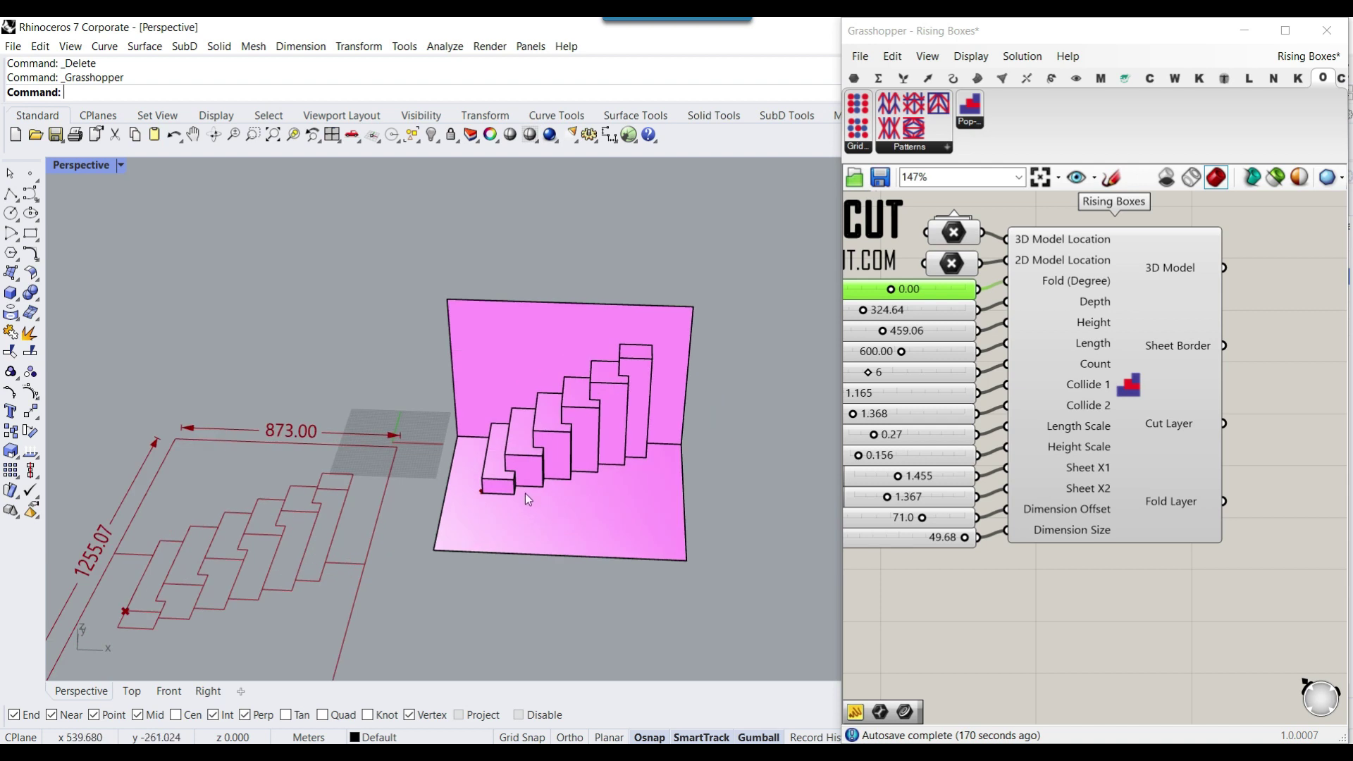
# Step: Switch Grasshopper from the Rising Boxes document to the Algorithm document and show its full component network
pyautogui.click(1296, 58)
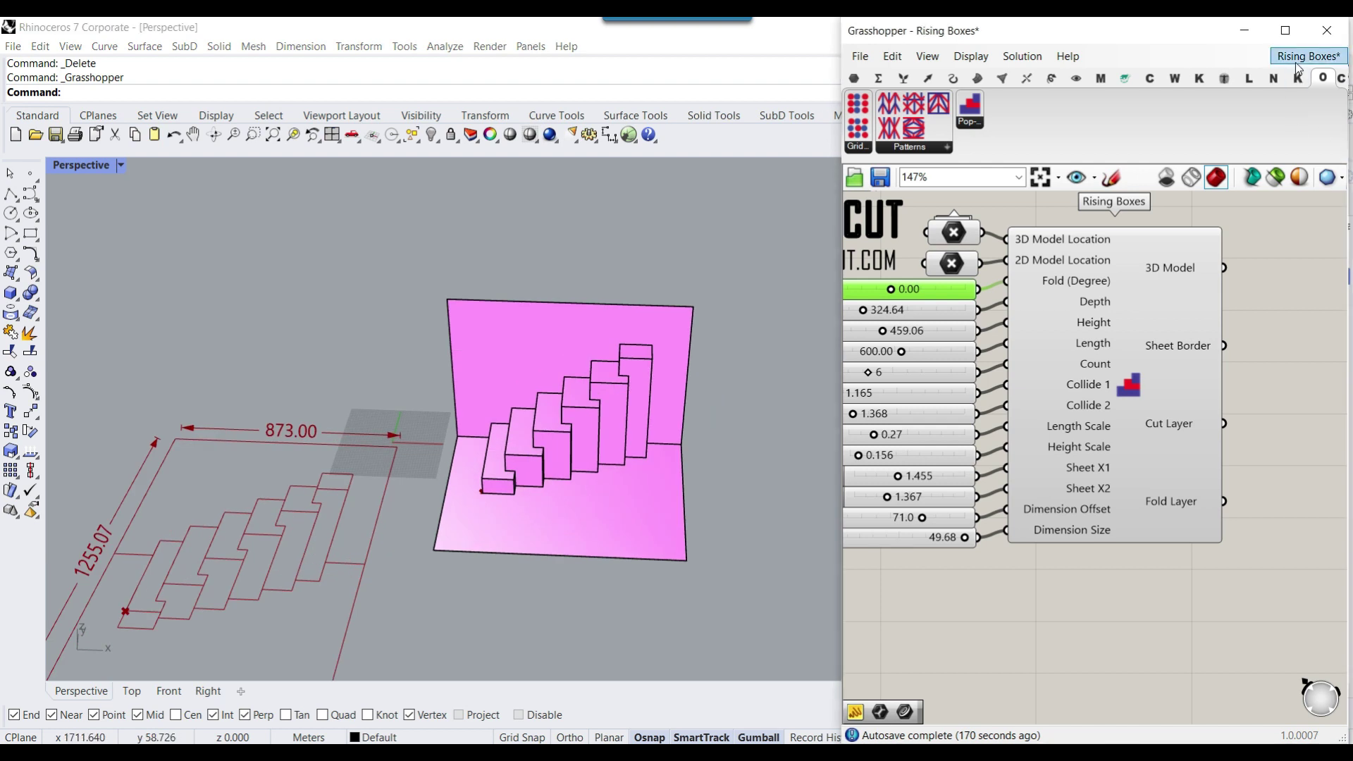
pyautogui.click(1259, 248)
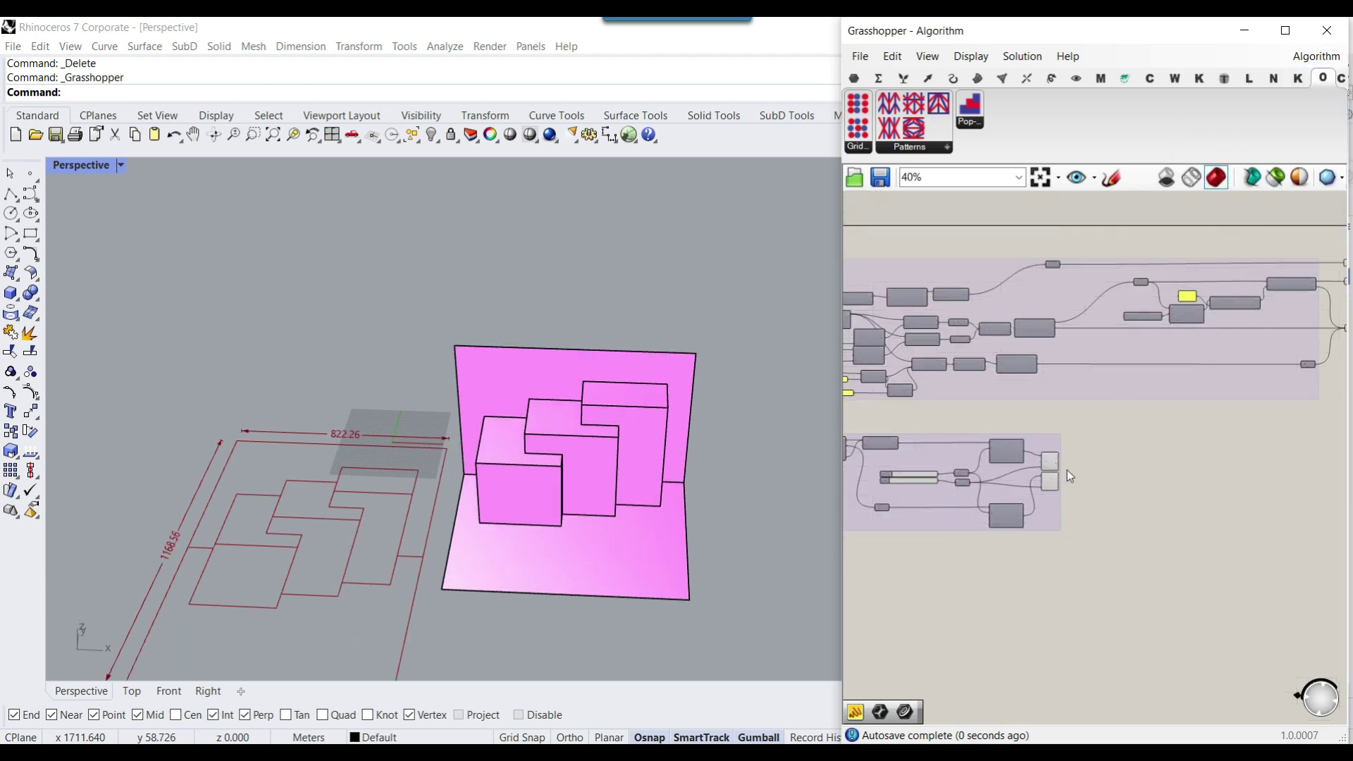
pyautogui.moveTo(1051, 425); pyautogui.dragTo(1124, 412, button='right')
pyautogui.scroll(-5, 1124, 412)
pyautogui.moveTo(922, 406); pyautogui.dragTo(1028, 401, button='right')
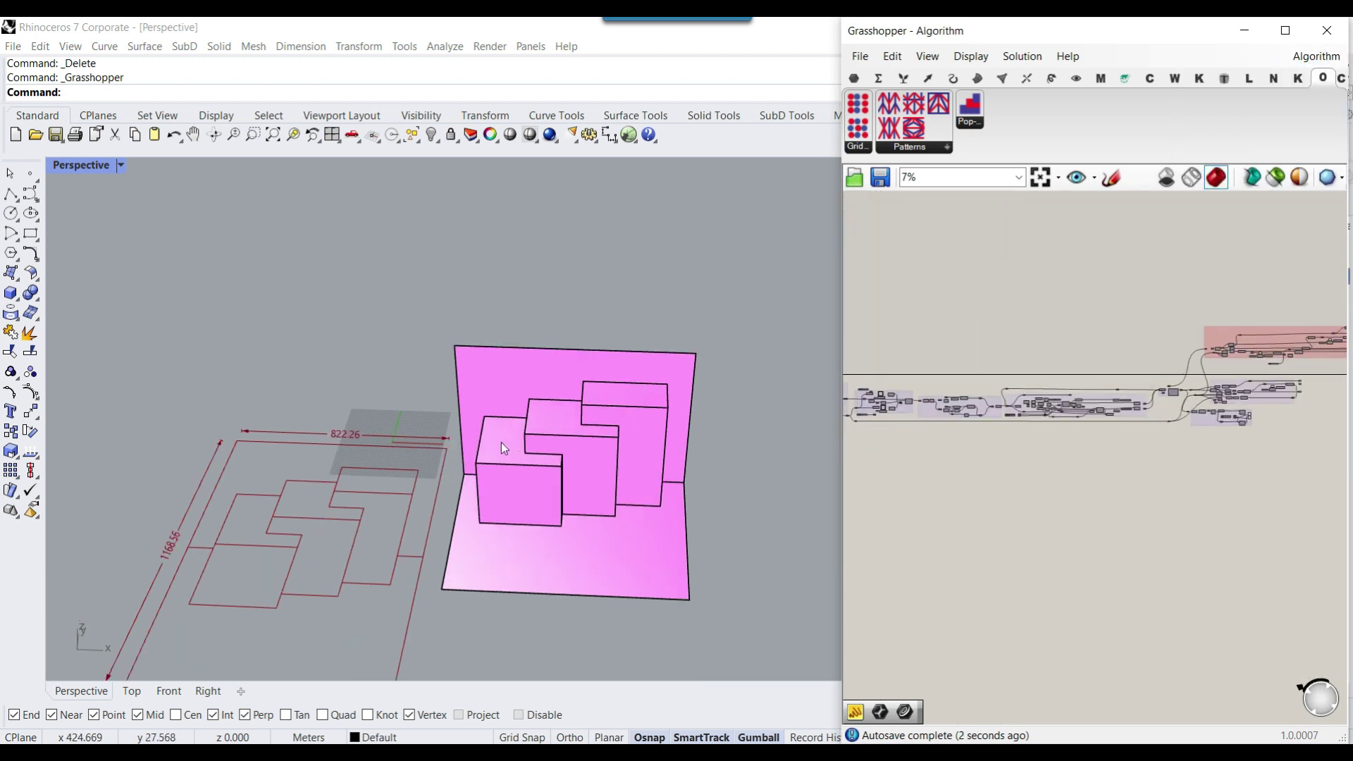
# Step: Examine the algorithm's three-box 3D preview, its Base Boxes group and the overall definition layout
pyautogui.moveTo(501, 441); pyautogui.dragTo(503, 405, button='right')
pyautogui.click(986, 381)
pyautogui.scroll(8, 986, 380)
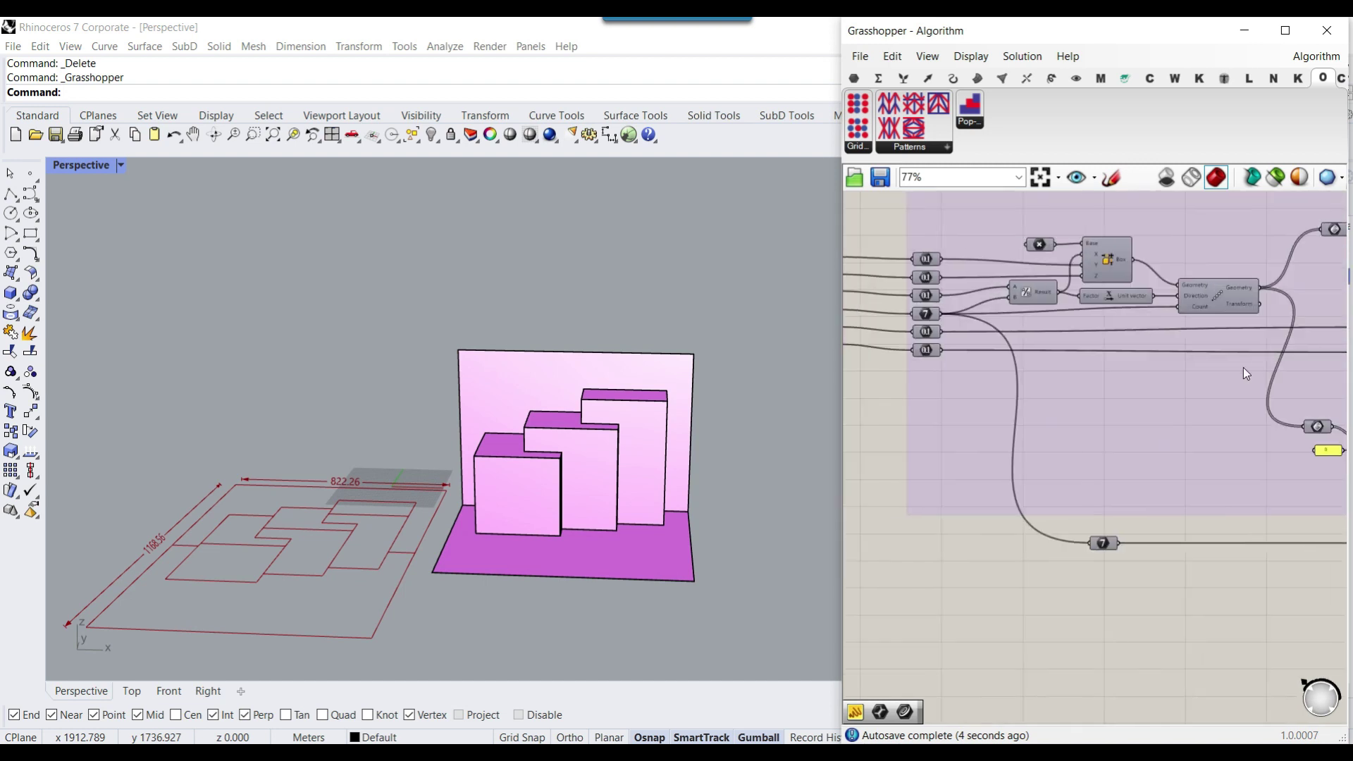
pyautogui.scroll(4, 1013, 364)
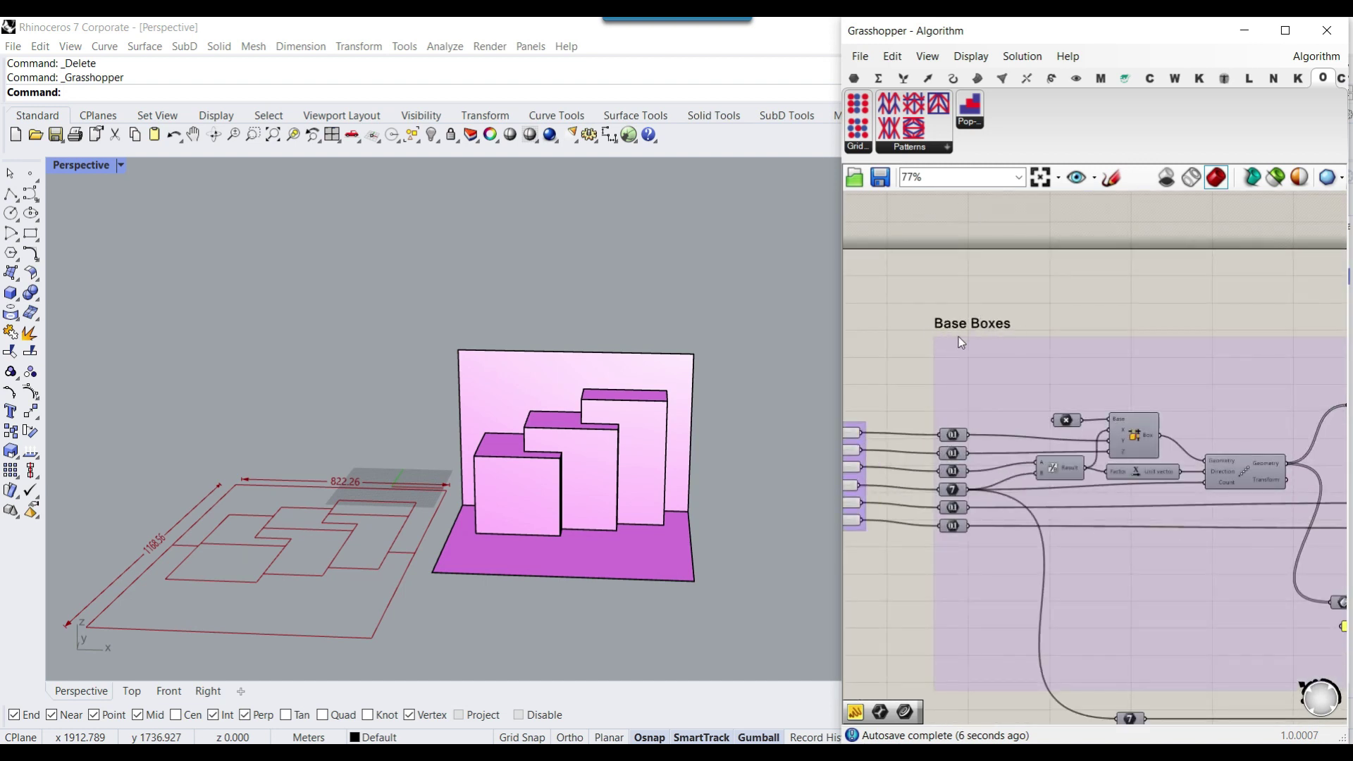
pyautogui.scroll(-10, 950, 339)
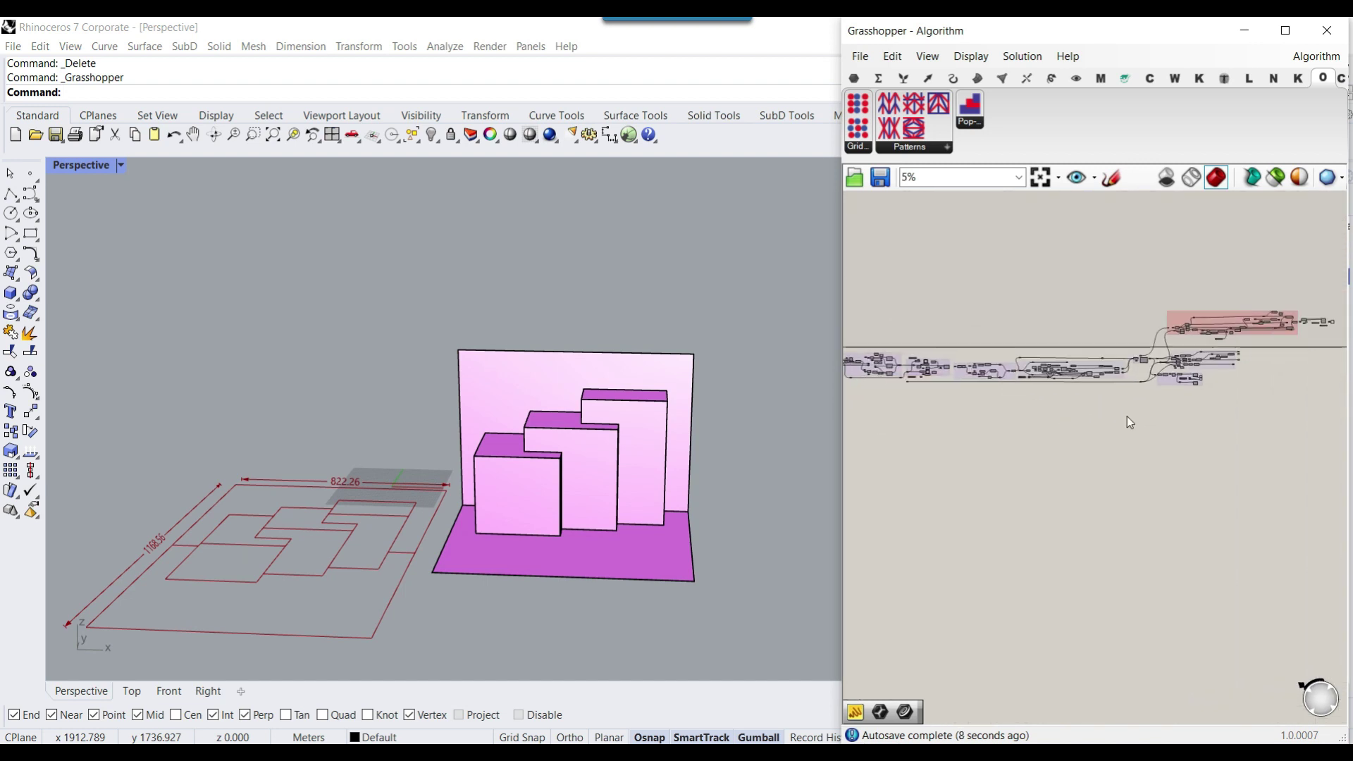
pyautogui.moveTo(1310, 336); pyautogui.dragTo(1329, 334, button='right')
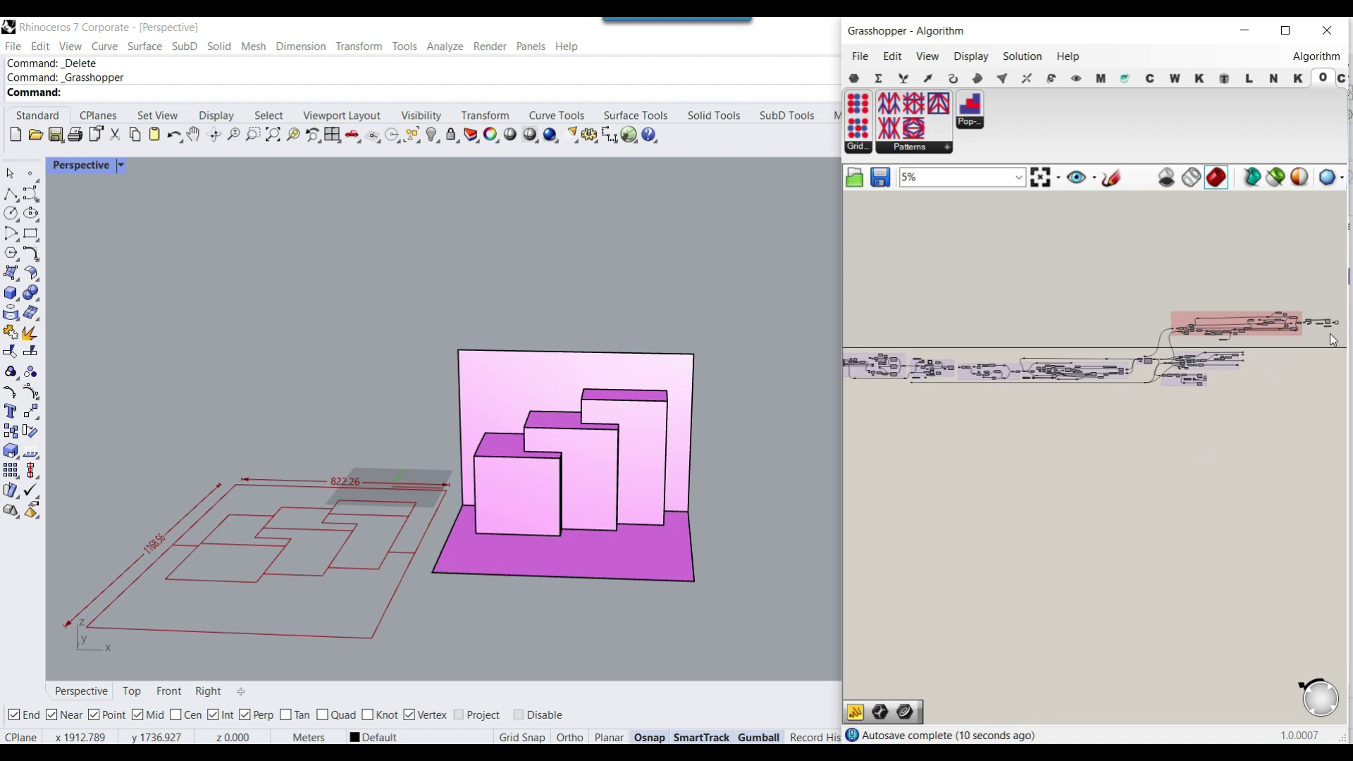
# Step: Turn off the preview of all components in the Algorithm definition
pyautogui.moveTo(1344, 291); pyautogui.dragTo(866, 485)
pyautogui.rightClick(1002, 260)
pyautogui.click(1038, 293)
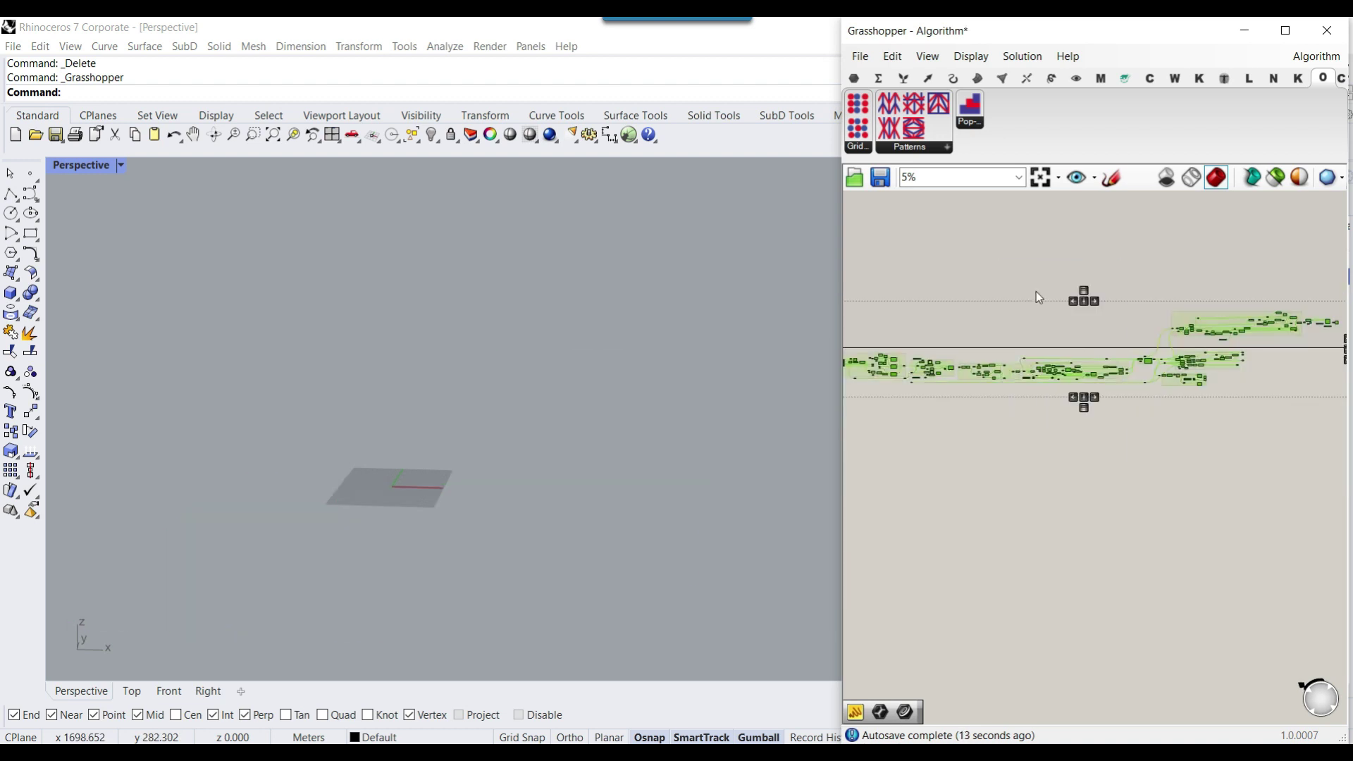
pyautogui.click(1029, 300)
# Step: Preview the three base boxes from the geometry container ahead of the Scale Boxes group, and hide that preview again
pyautogui.moveTo(870, 348); pyautogui.dragTo(1037, 341, button='right')
pyautogui.scroll(10, 1038, 347)
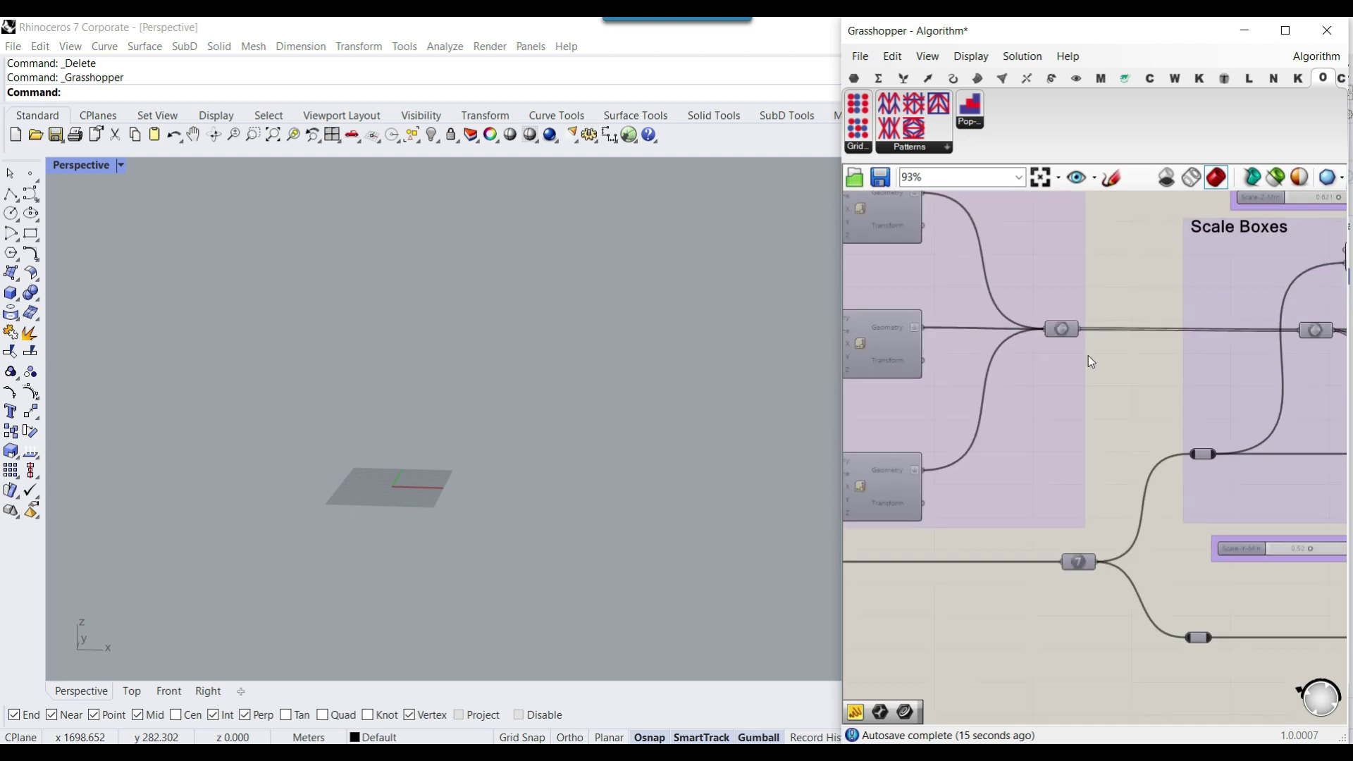
pyautogui.rightClick(1059, 329)
pyautogui.click(1093, 360)
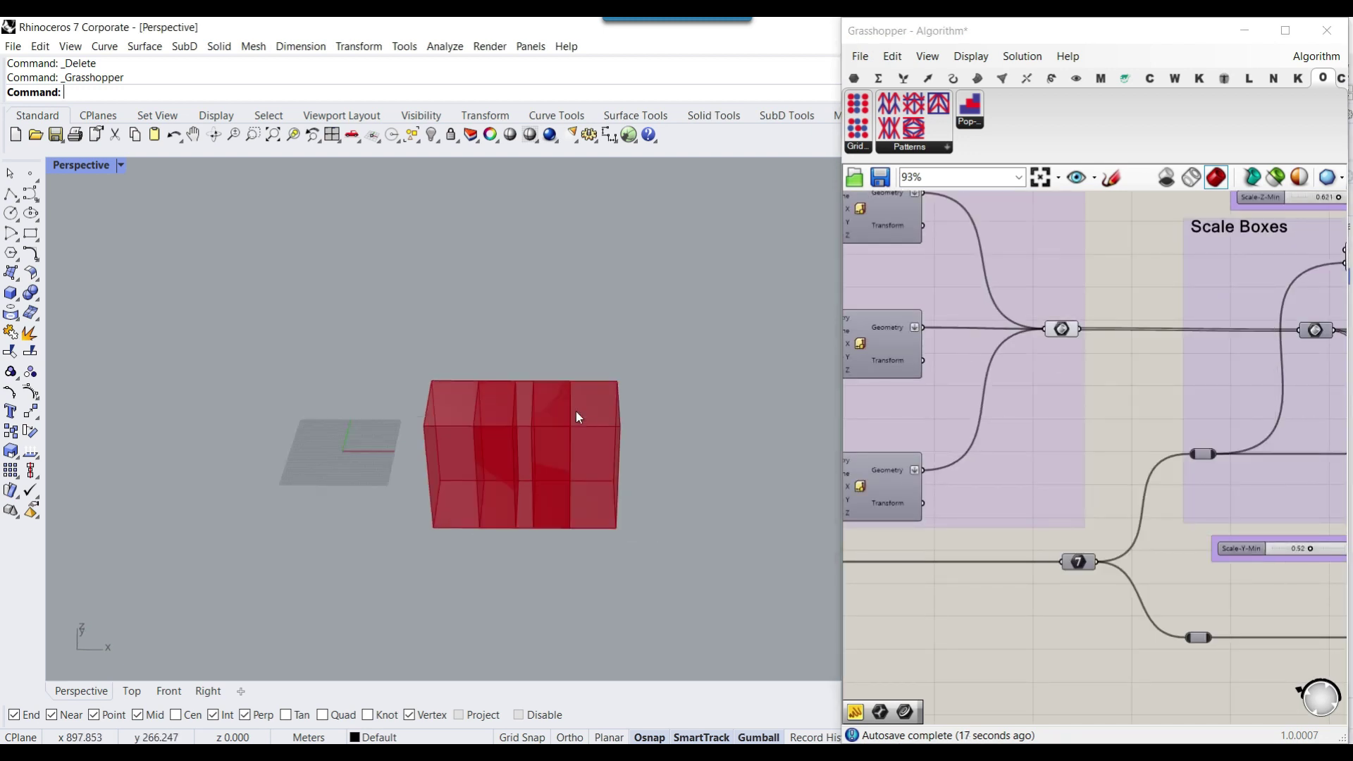
pyautogui.rightClick(1061, 329)
pyautogui.click(1095, 360)
pyautogui.scroll(-5, 1006, 325)
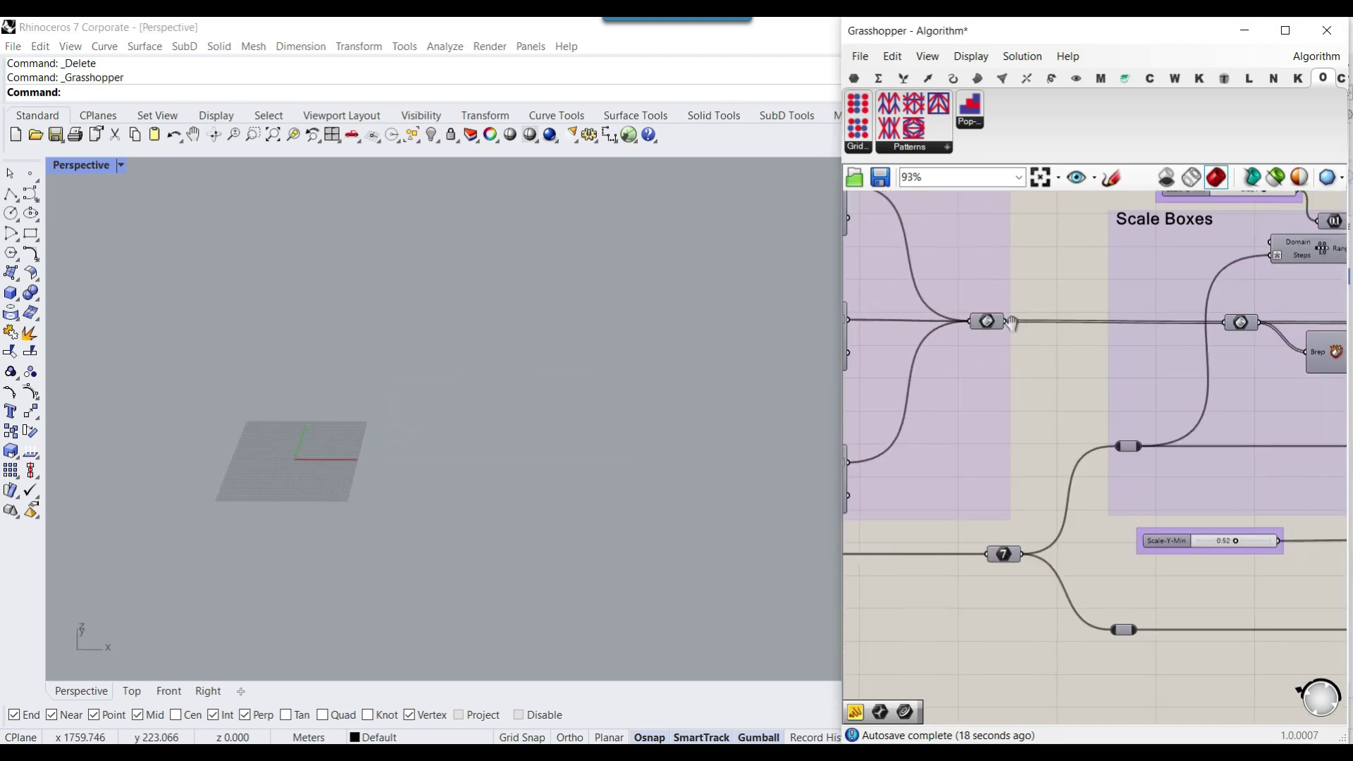
# Step: Preview the output of the Scale Boxes group's scaling component, view the boxes from another angle and hide the preview again
pyautogui.scroll(5, 1007, 337)
pyautogui.rightClick(1038, 336)
pyautogui.click(1073, 367)
pyautogui.click(533, 417)
pyautogui.moveTo(534, 417); pyautogui.dragTo(792, 435, button='right')
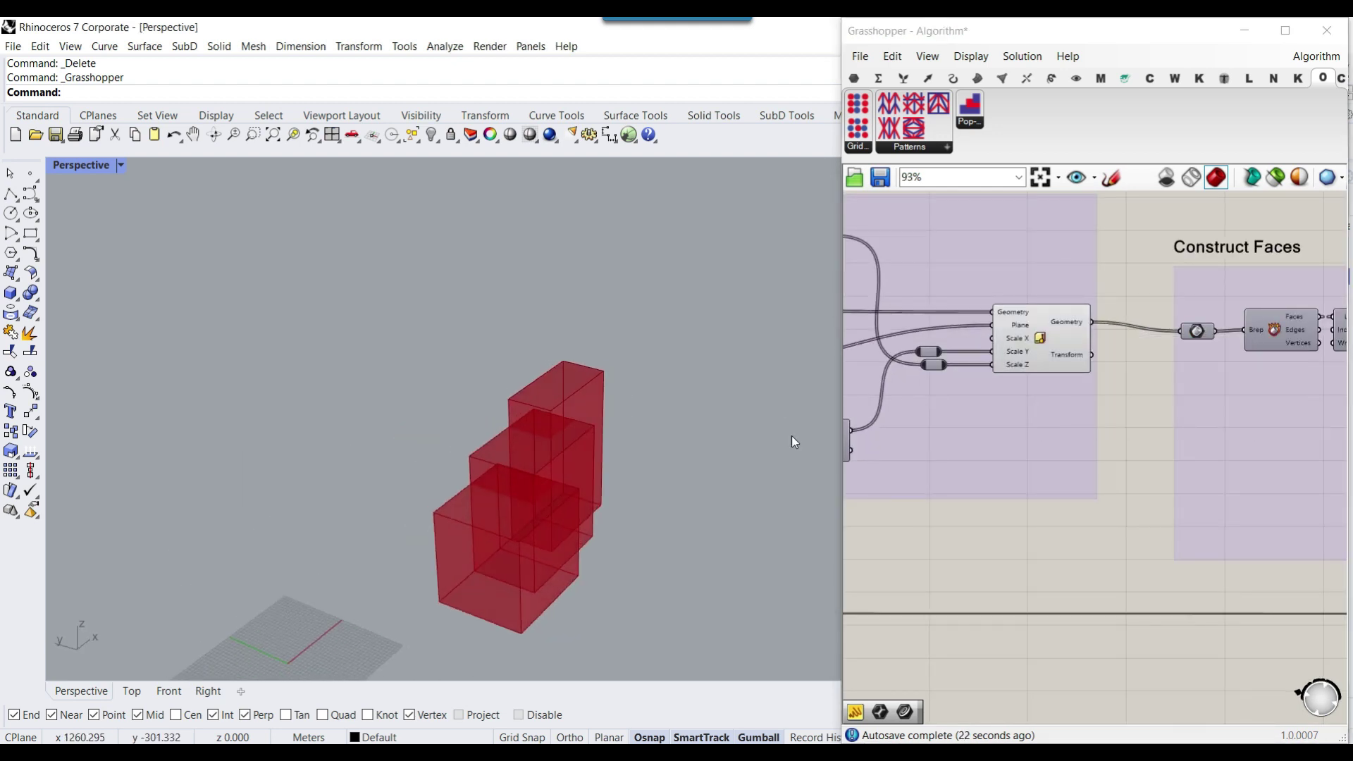
pyautogui.click(1046, 359)
pyautogui.rightClick(1040, 328)
pyautogui.click(1072, 359)
pyautogui.scroll(-5, 1028, 387)
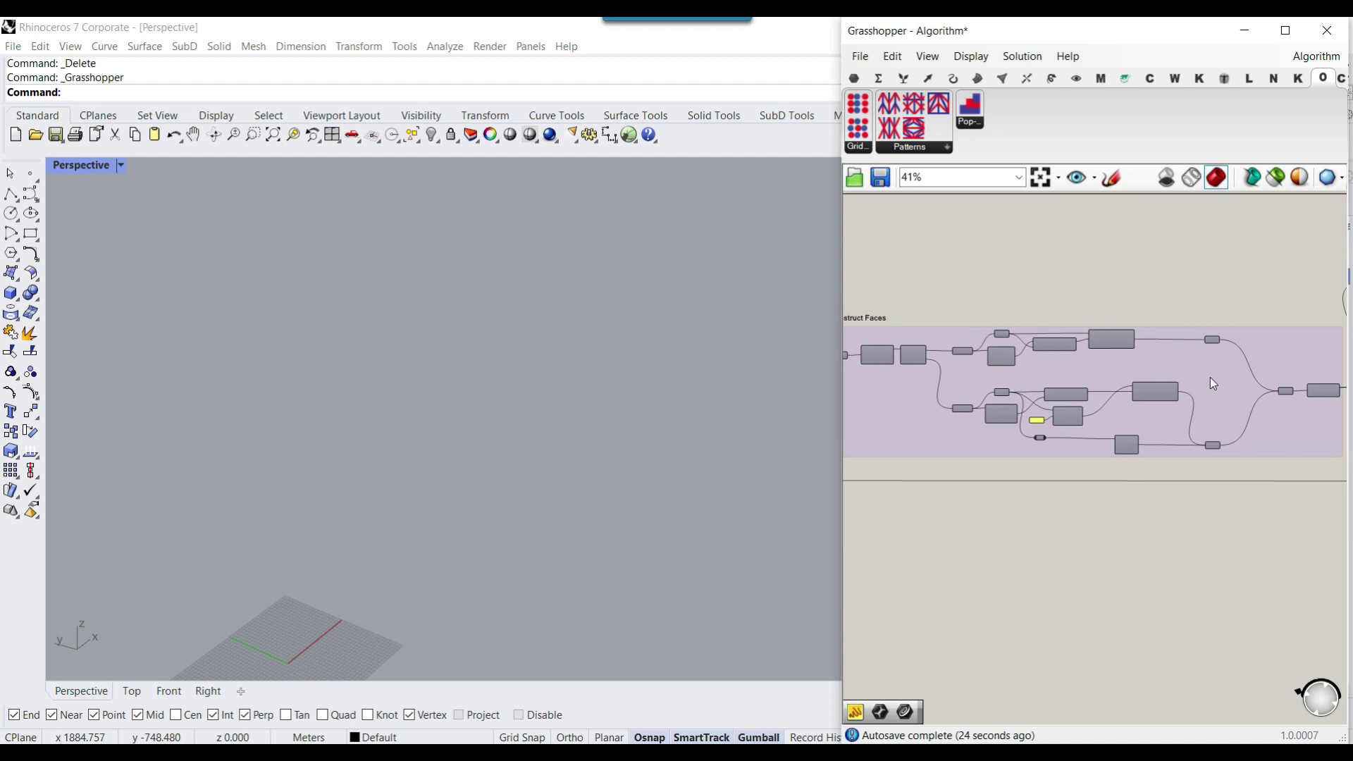
# Step: Preview the joined faces from the Brep Join at the end of the Construct Faces group, and hide that preview again
pyautogui.scroll(7, 1041, 387)
pyautogui.rightClick(1001, 386)
pyautogui.click(1035, 417)
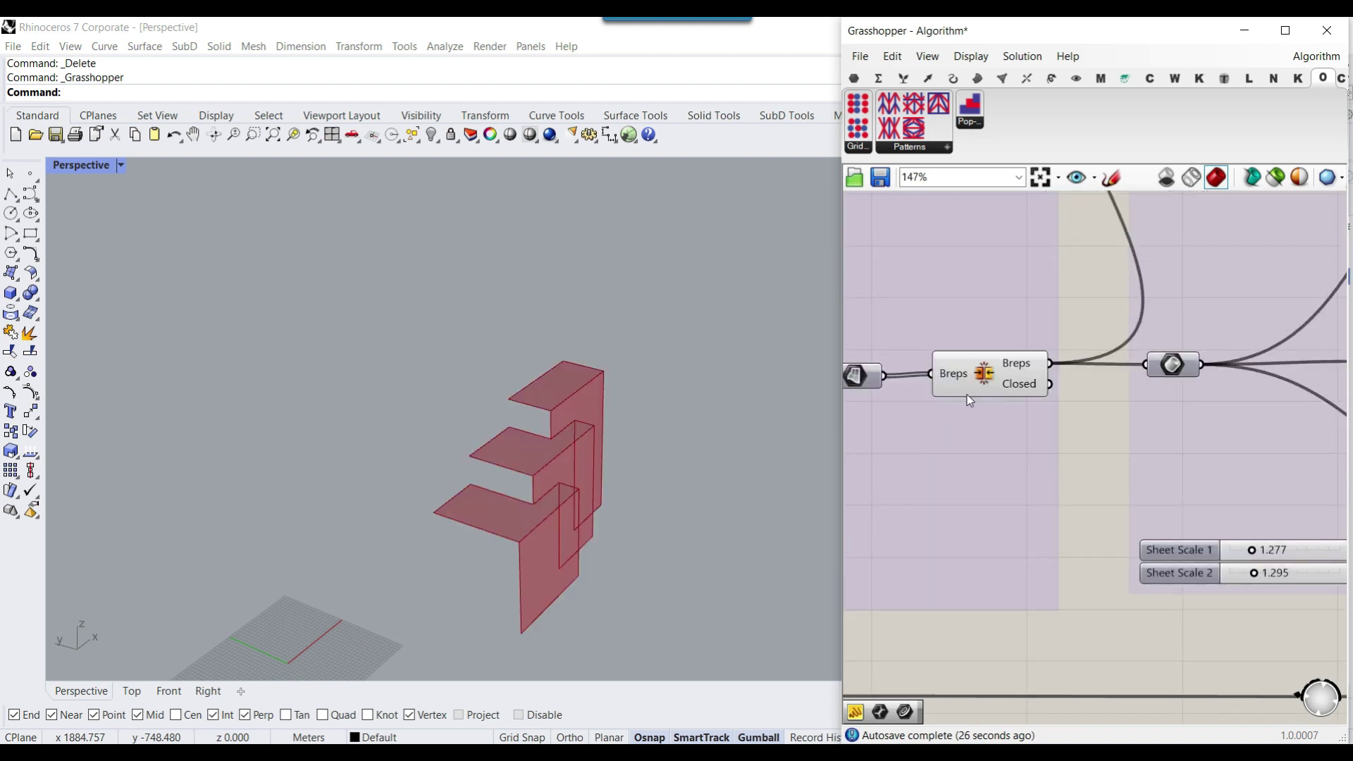
pyautogui.moveTo(528, 479); pyautogui.dragTo(629, 465, button='right')
pyautogui.scroll(5, 471, 444)
pyautogui.rightClick(988, 378)
pyautogui.click(1020, 409)
pyautogui.scroll(-6, 986, 388)
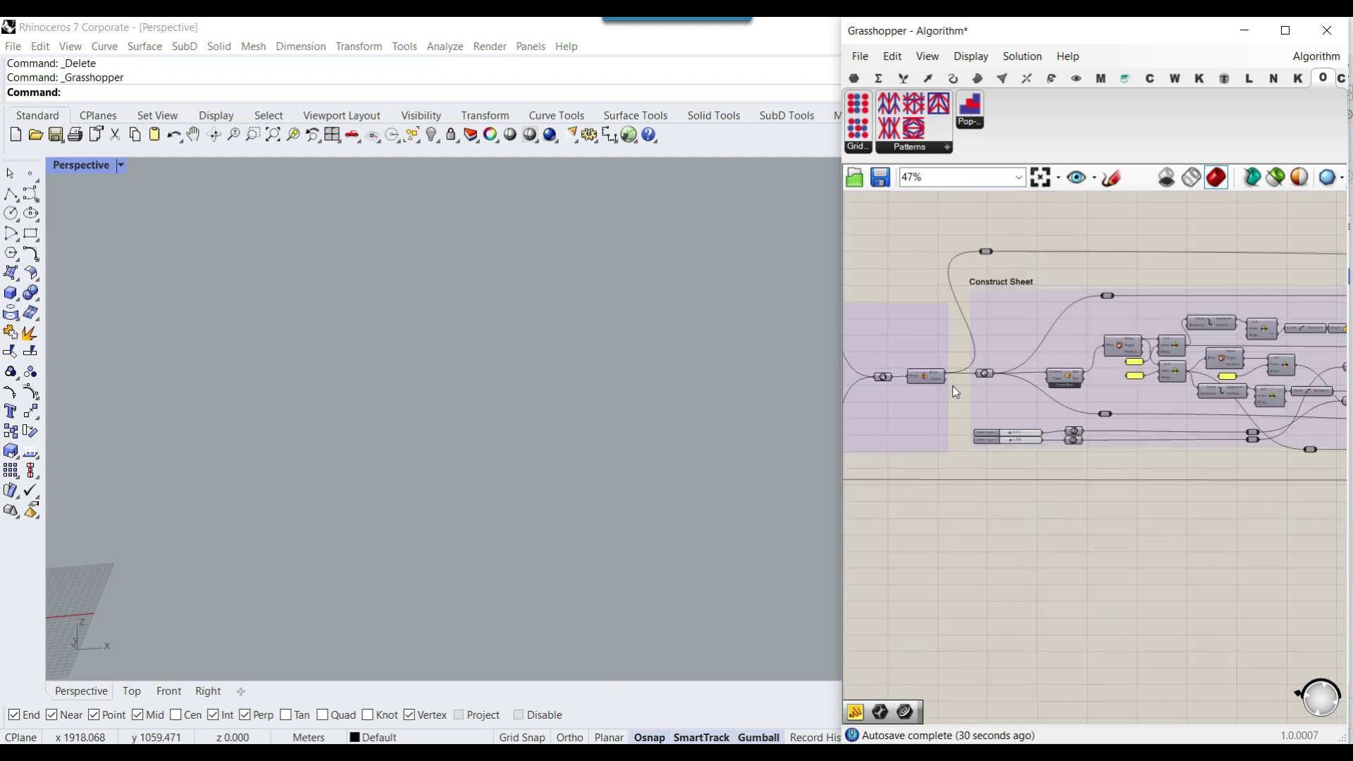
# Step: Turn on the preview of both Surface containers that output the Construct Sheet group's notched sheets
pyautogui.moveTo(1046, 381); pyautogui.dragTo(1000, 386, button='right')
pyautogui.scroll(3, 899, 337)
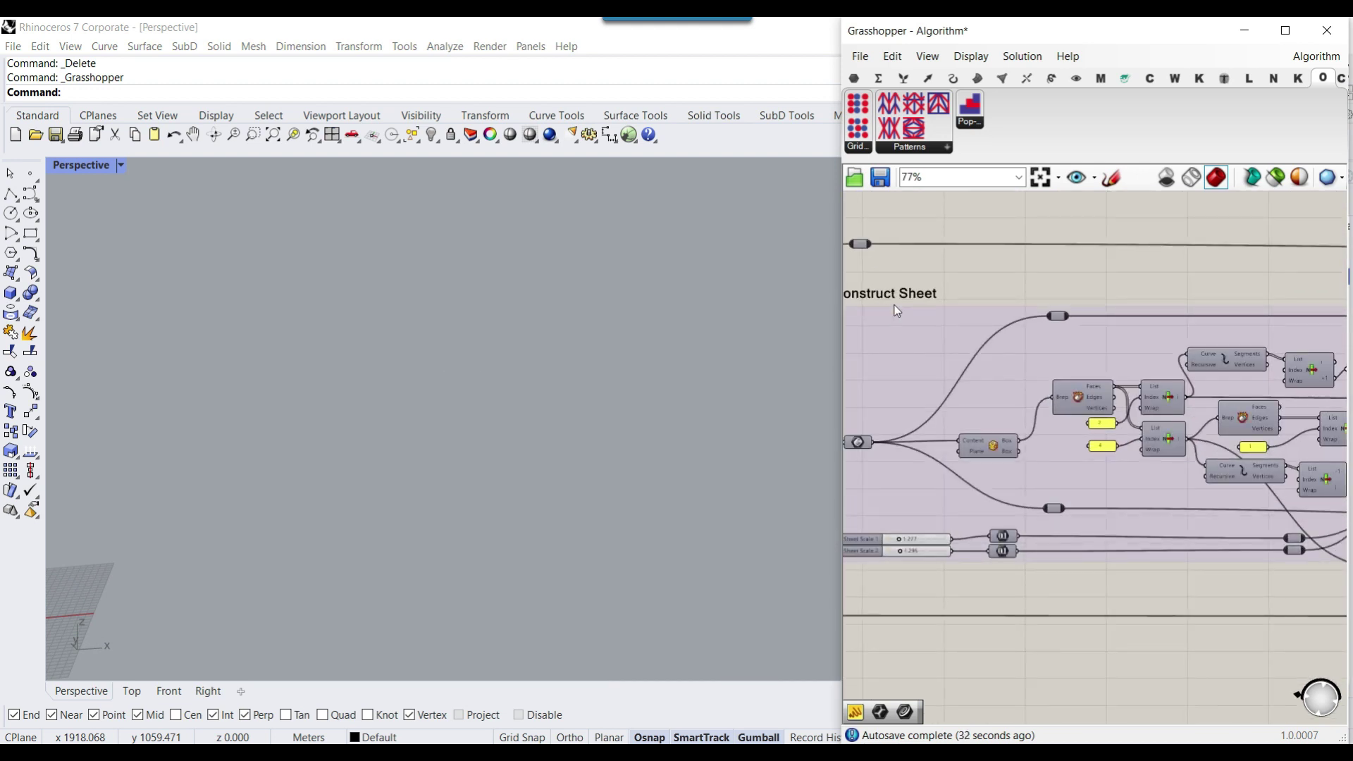
pyautogui.scroll(-4, 921, 322)
pyautogui.scroll(6, 931, 333)
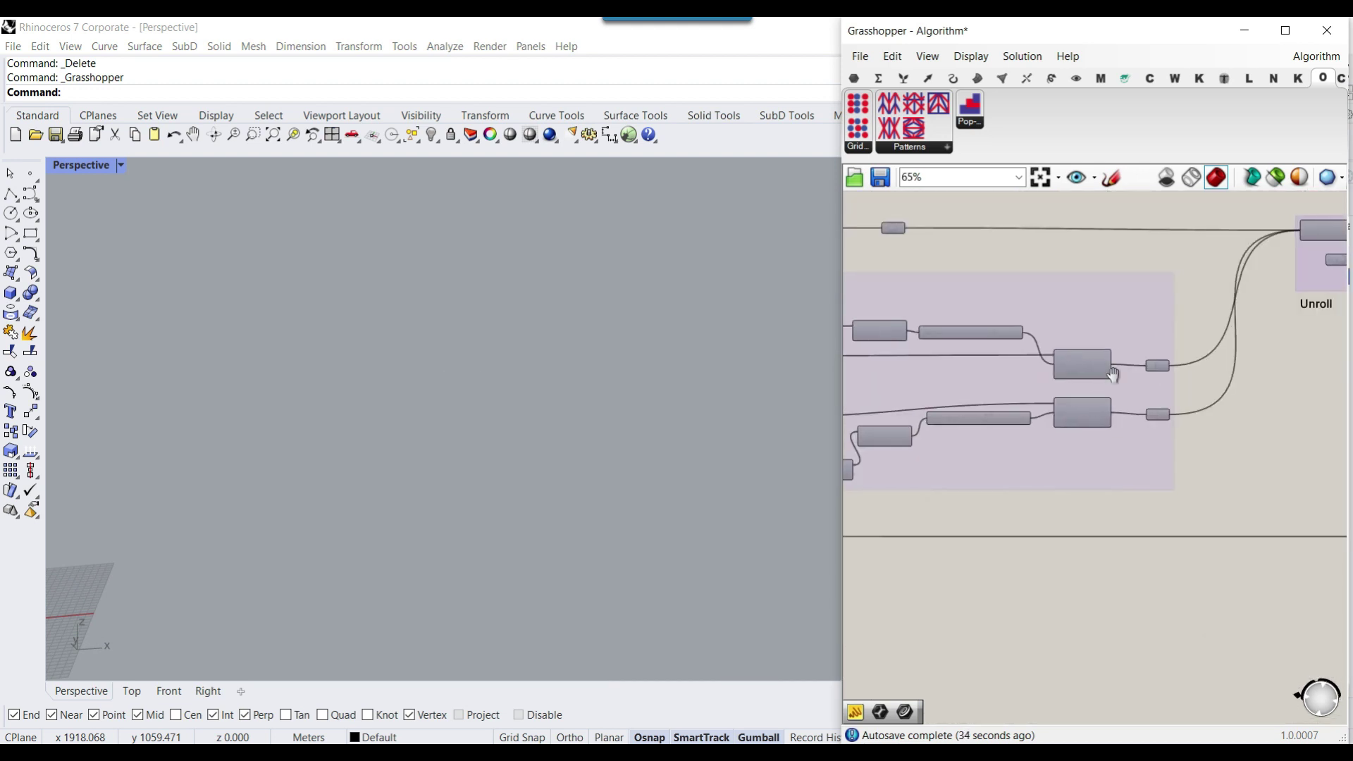
pyautogui.rightClick(986, 379)
pyautogui.click(1022, 412)
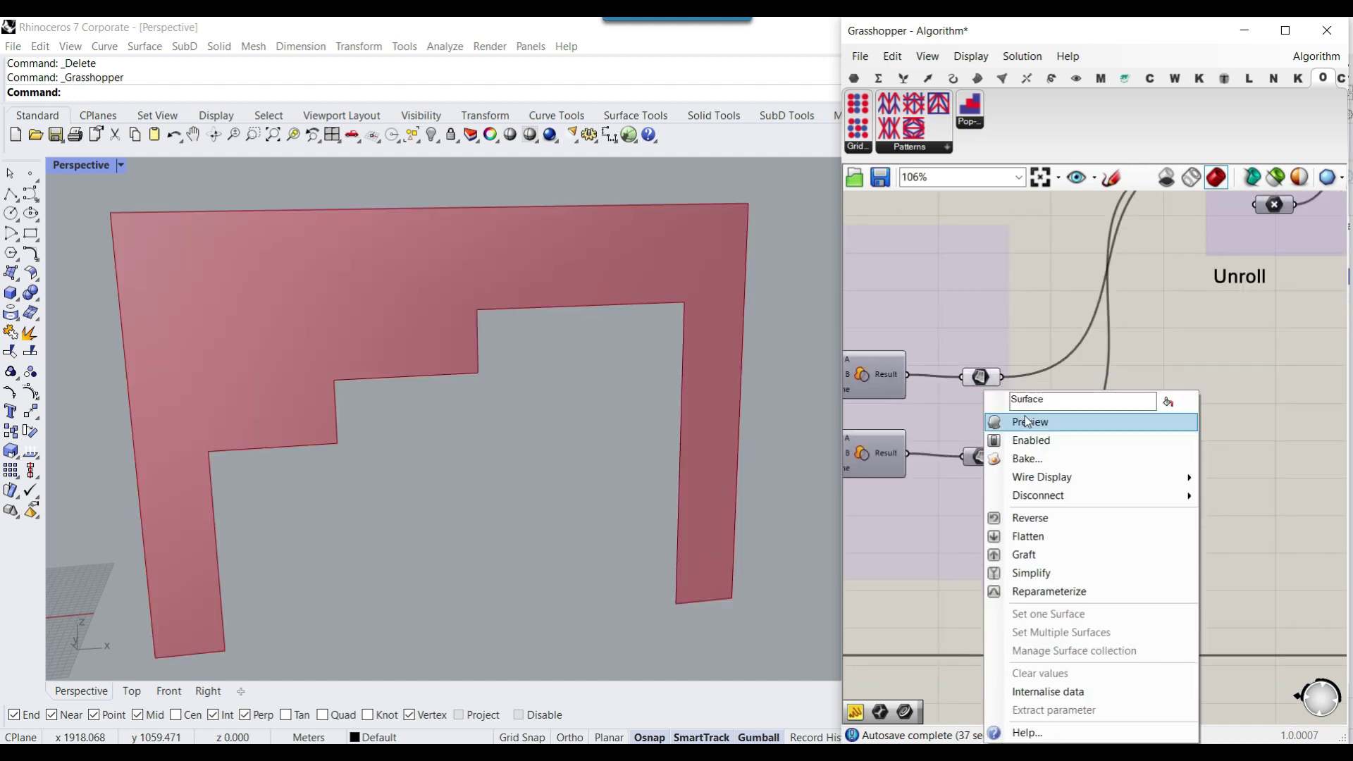
pyautogui.scroll(-5, 613, 296)
pyautogui.scroll(4, 553, 444)
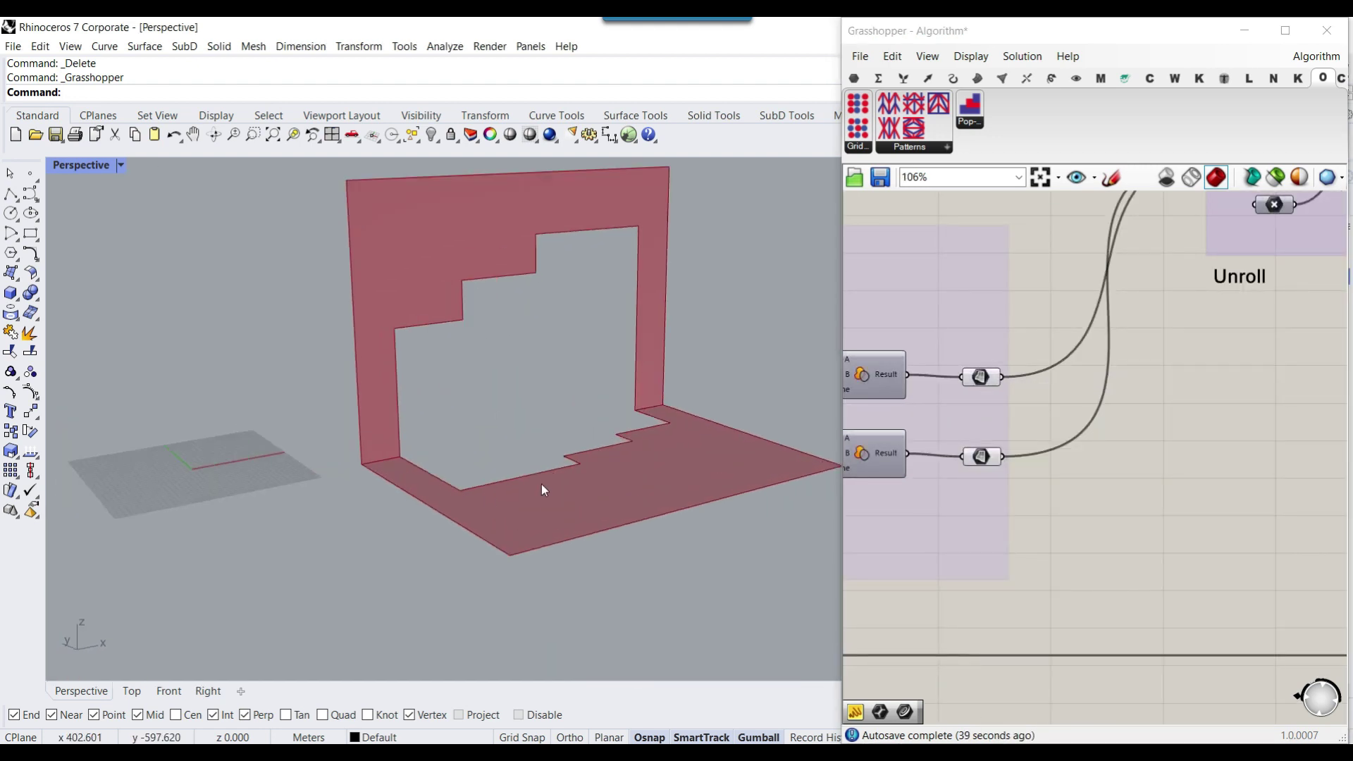
# Step: Turn the Construct Faces group's joined-faces preview back on to show the boxes together with the sheet
pyautogui.moveTo(1190, 379); pyautogui.dragTo(1214, 379, button='right')
pyautogui.scroll(-6, 1197, 384)
pyautogui.moveTo(1033, 400); pyautogui.dragTo(1162, 382, button='right')
pyautogui.scroll(5, 887, 395)
pyautogui.rightClick(886, 391)
pyautogui.click(916, 413)
pyautogui.moveTo(537, 429); pyautogui.dragTo(578, 450, button='right')
# Step: Turn on the preview of the geometry container that holds the Unroll group's flattened pattern
pyautogui.scroll(-6, 1060, 341)
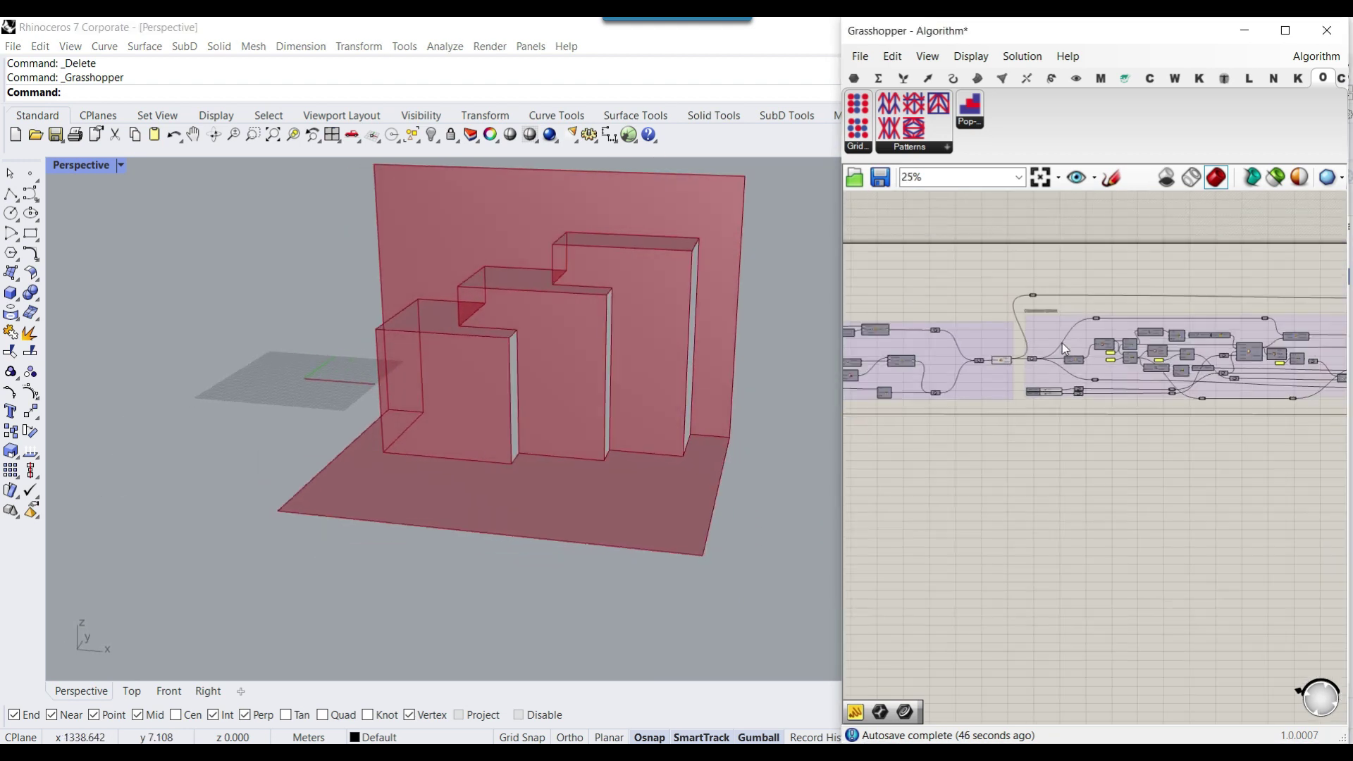
pyautogui.scroll(10, 1083, 395)
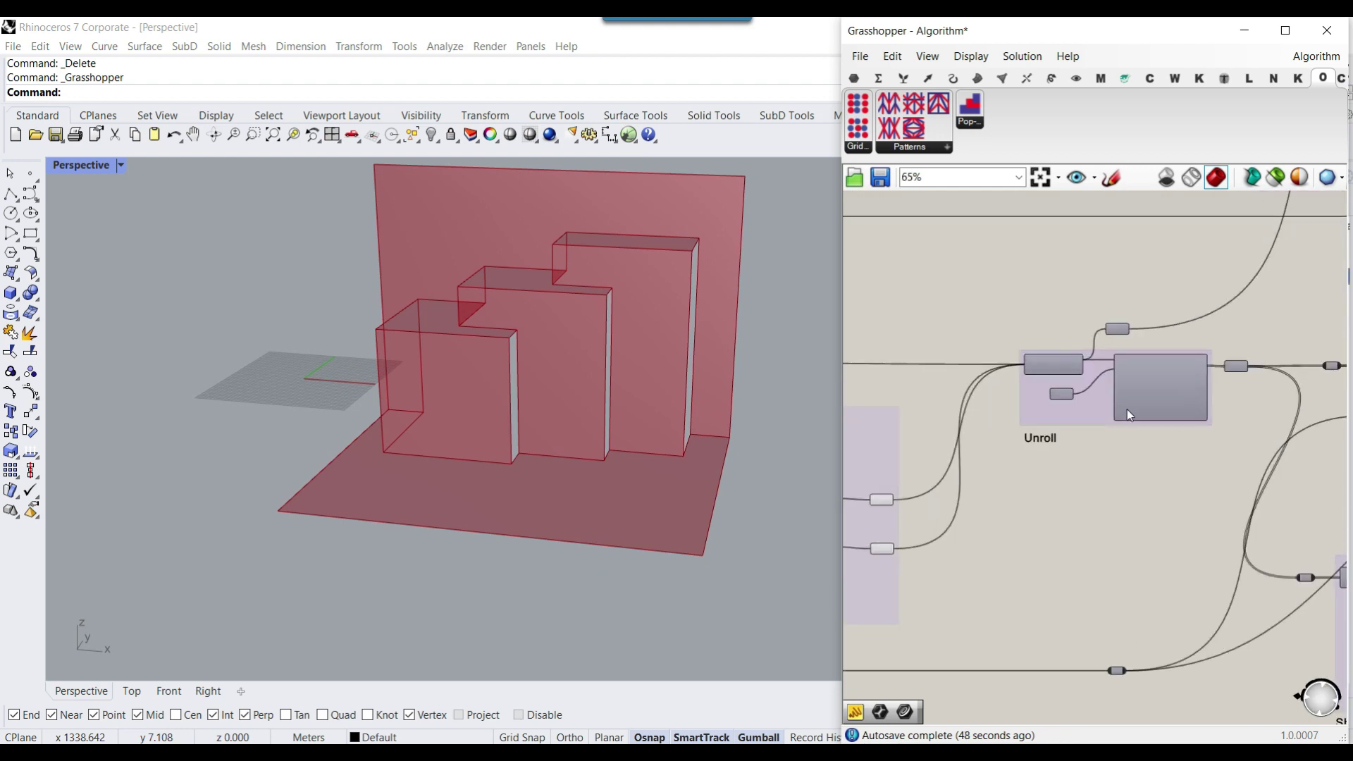
pyautogui.moveTo(952, 411); pyautogui.dragTo(1129, 426, button='right')
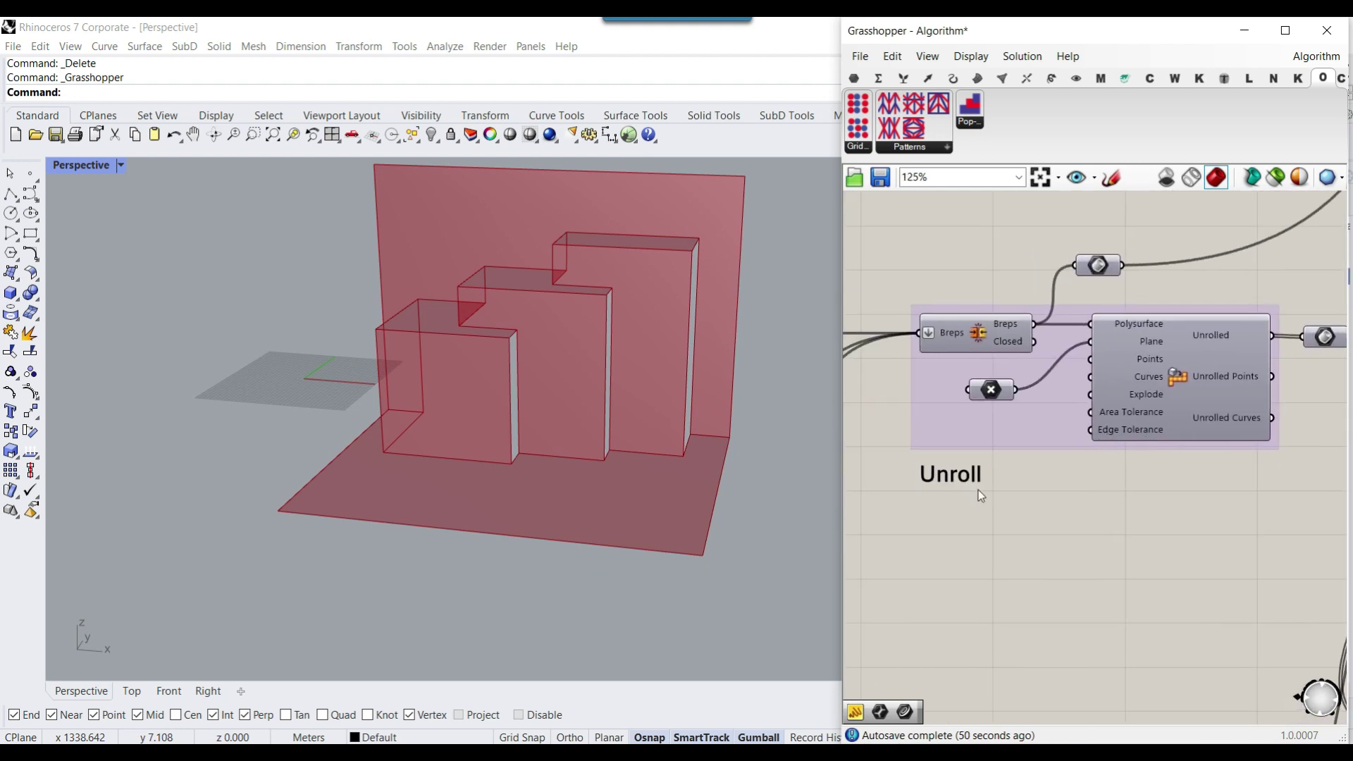
pyautogui.moveTo(1323, 337); pyautogui.dragTo(1101, 361, button='right')
pyautogui.rightClick(1102, 361)
pyautogui.click(1130, 395)
pyautogui.scroll(-8, 638, 396)
pyautogui.moveTo(638, 396); pyautogui.dragTo(573, 421, button='right')
# Step: Select the Cut Layer curve container to highlight the cut lines on the unrolled pattern
pyautogui.scroll(4, 574, 421)
pyautogui.scroll(-5, 986, 387)
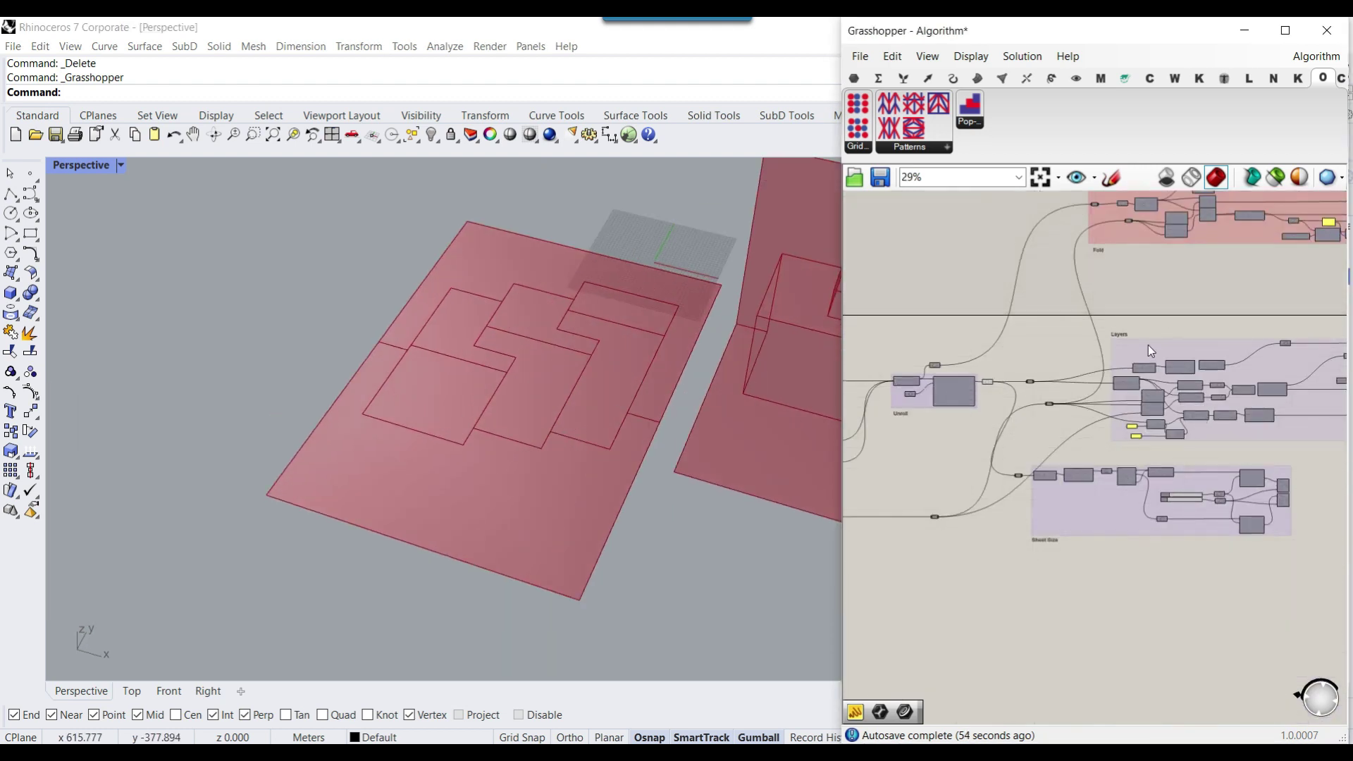
pyautogui.scroll(5, 1173, 369)
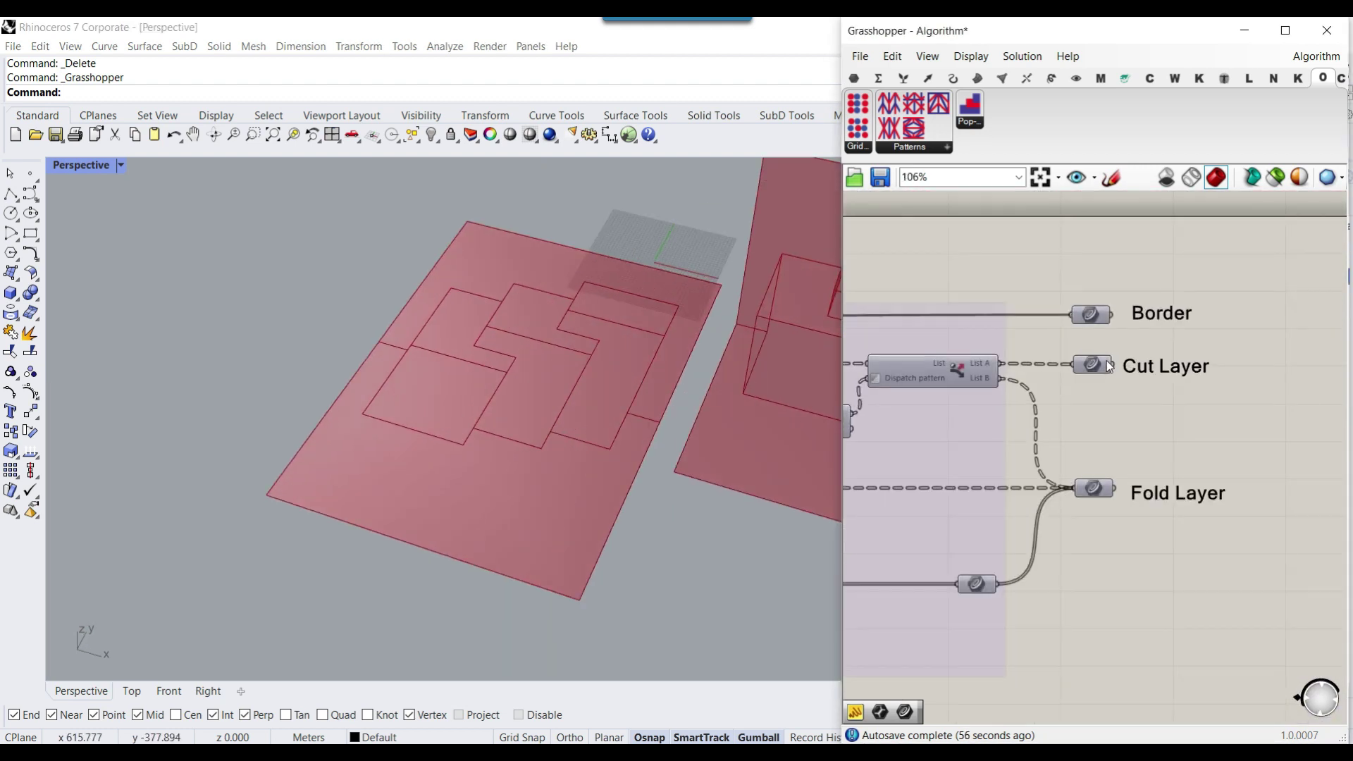
pyautogui.rightClick(1102, 371)
pyautogui.press('Escape')
pyautogui.click(1090, 365)
pyautogui.scroll(3, 544, 454)
pyautogui.scroll(-1, 1131, 389)
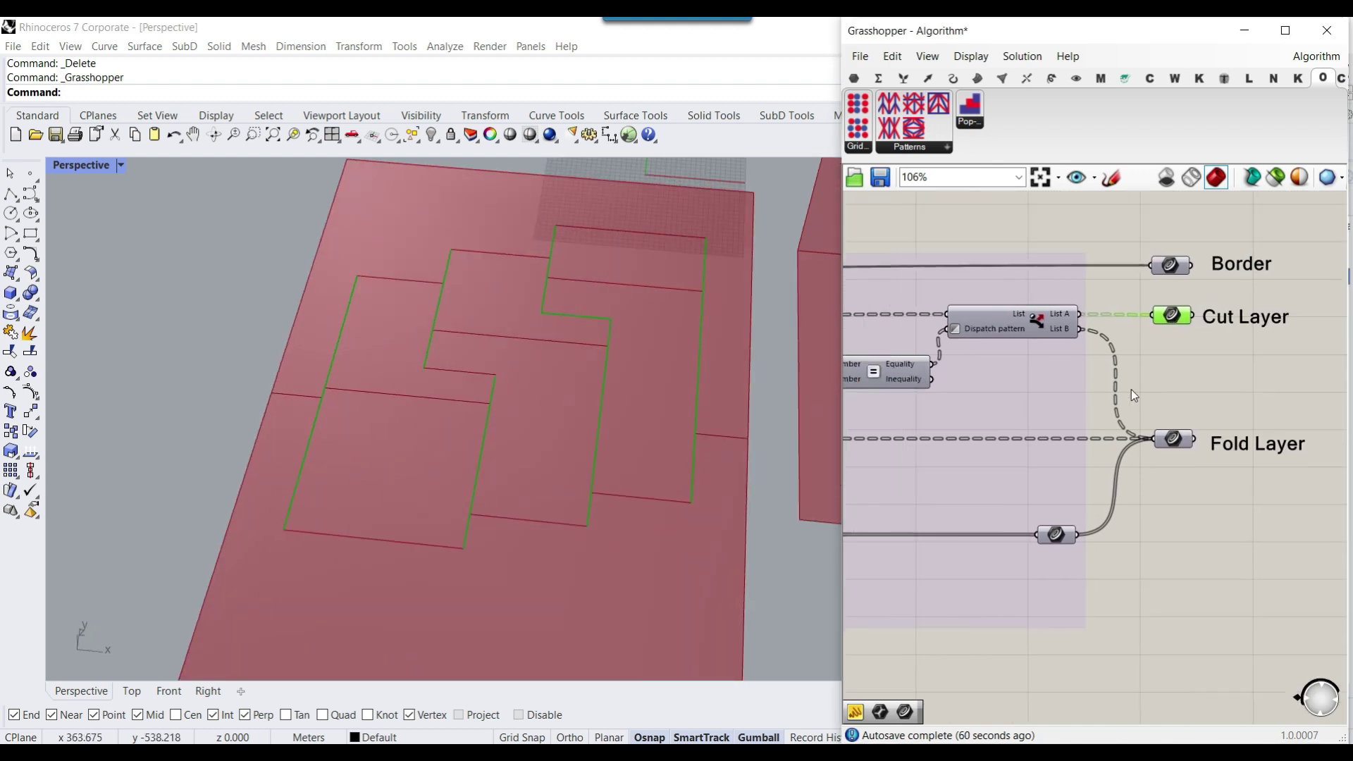
# Step: Select the Fold Layer curve container to highlight the fold lines on the unrolled pattern
pyautogui.rightClick(1168, 426)
pyautogui.click(1203, 424)
pyautogui.click(1167, 432)
pyautogui.moveTo(1133, 417); pyautogui.dragTo(1043, 503, button='right')
# Step: Show the Fold group's magenta folded card model and change its fold with the group's slider
pyautogui.scroll(-10, 1189, 447)
pyautogui.moveTo(990, 375); pyautogui.dragTo(1162, 398, button='right')
pyautogui.scroll(10, 984, 442)
pyautogui.scroll(-3, 972, 438)
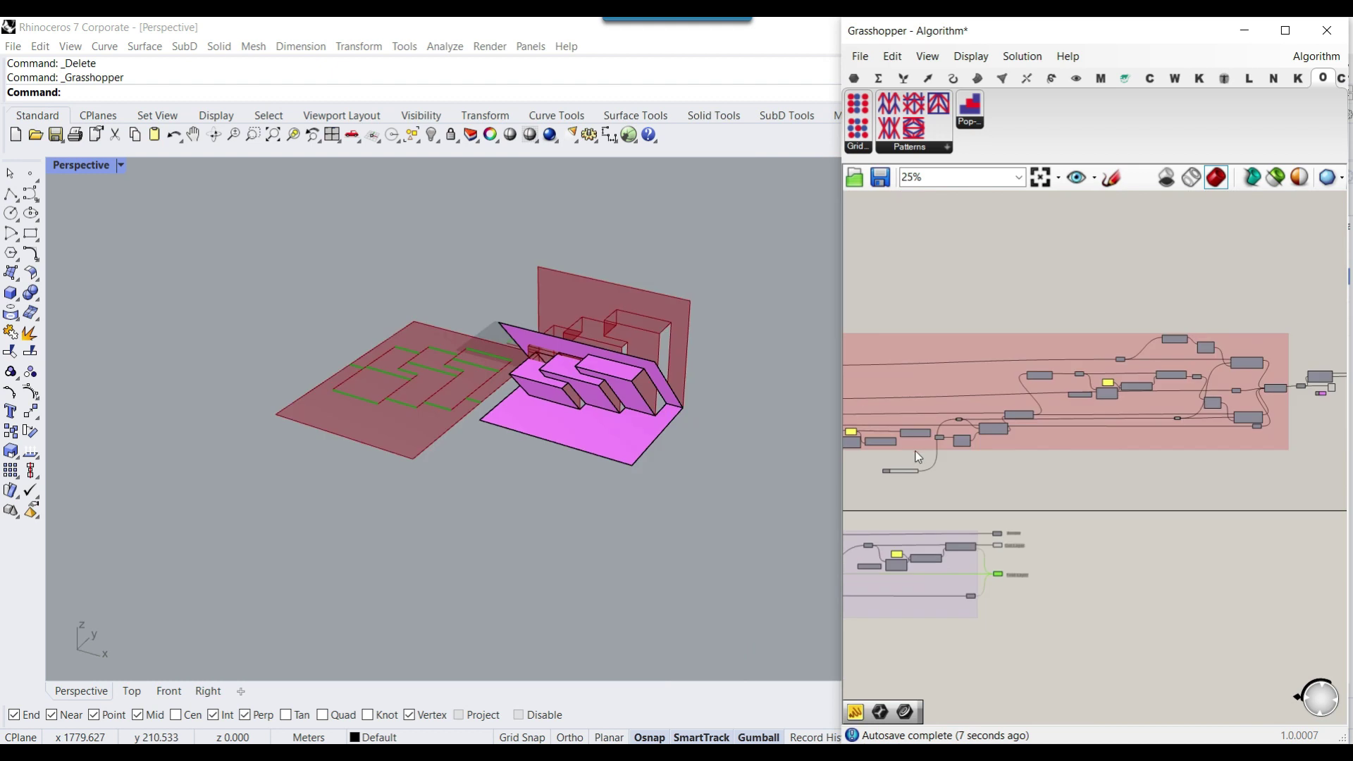
pyautogui.scroll(5, 909, 458)
pyautogui.scroll(4, 885, 482)
pyautogui.moveTo(1088, 488)
pyautogui.mouseDown()
pyautogui.moveTo(1156, 486)
pyautogui.moveTo(1102, 487)
pyautogui.mouseUp()
pyautogui.scroll(-5, 1059, 439)
# Step: Review the overall Algorithm definition and switch Grasshopper back to the Rising Boxes document at its main component
pyautogui.scroll(-8, 1058, 438)
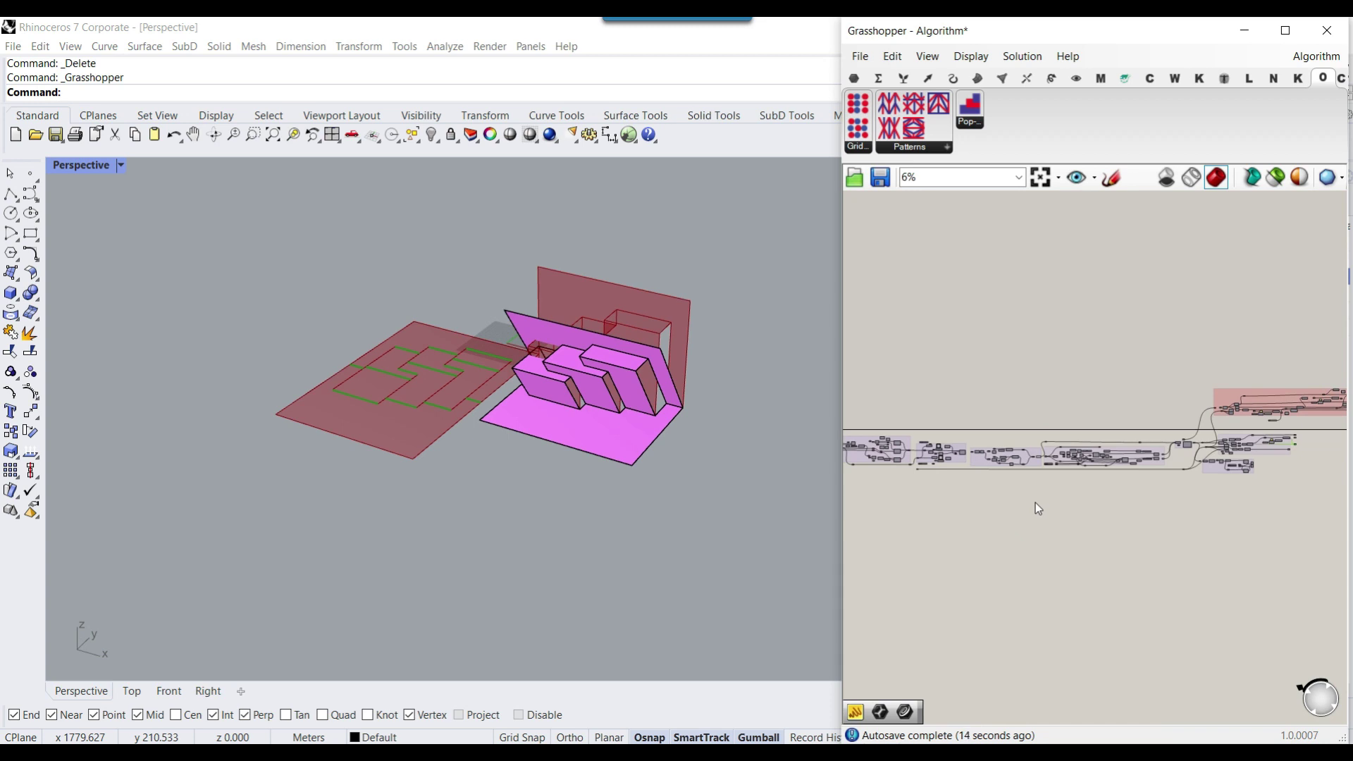
pyautogui.moveTo(1016, 395); pyautogui.dragTo(1145, 370, button='right')
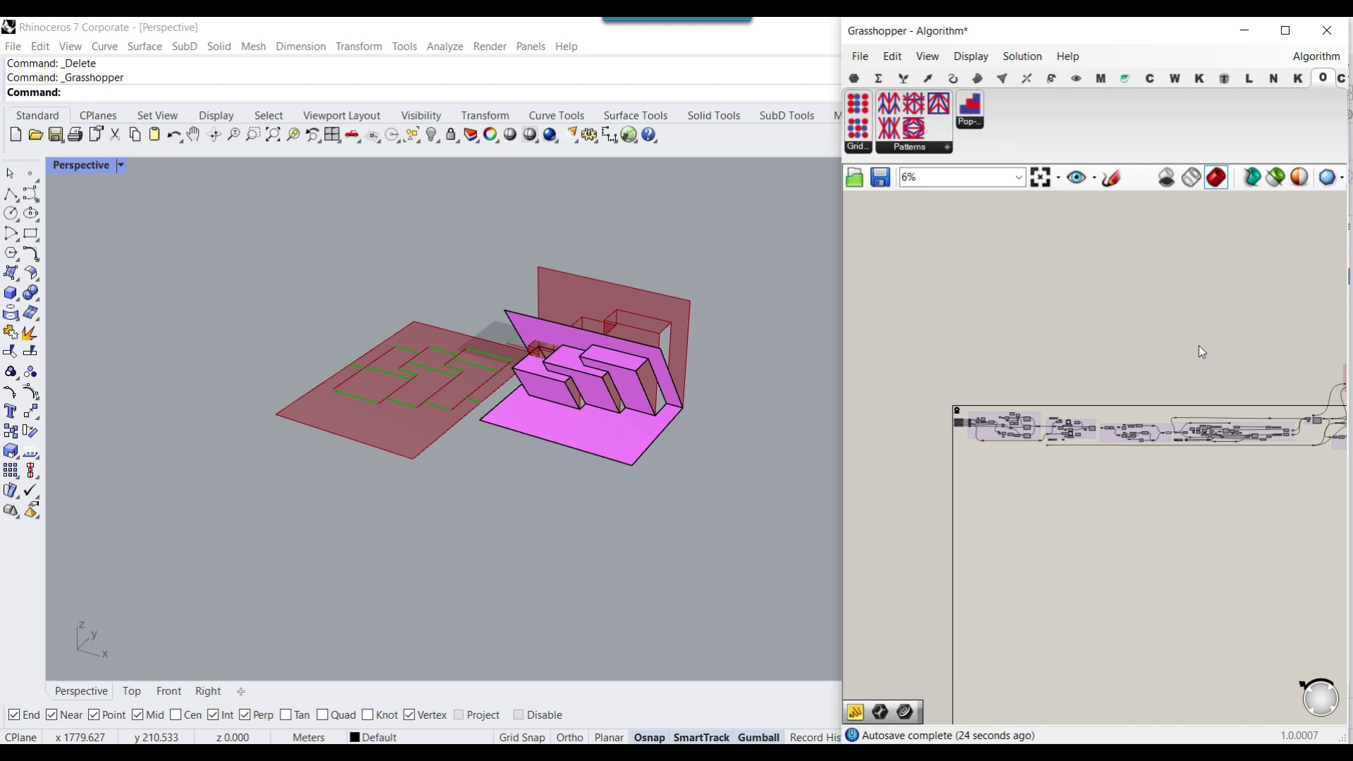
pyautogui.click(1313, 57)
pyautogui.click(1258, 247)
pyautogui.scroll(3, 1122, 287)
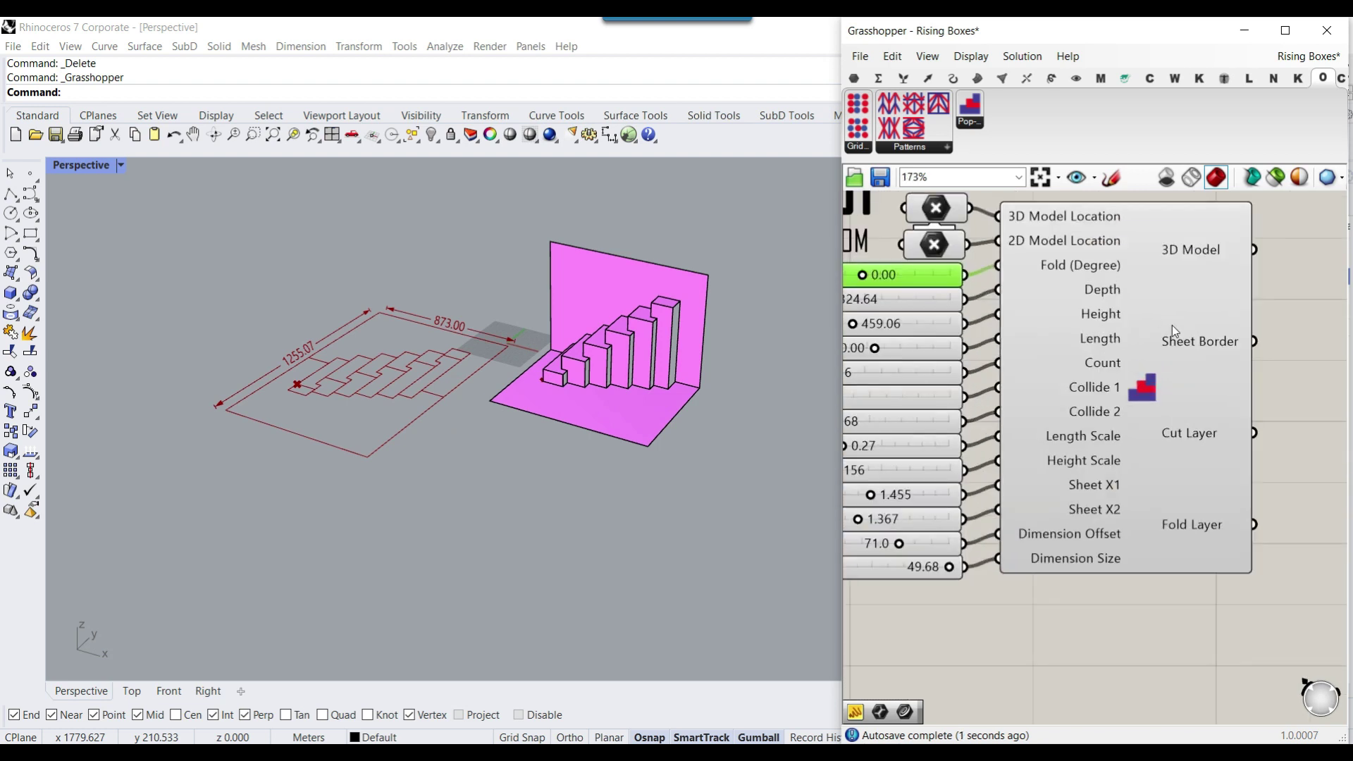
pyautogui.moveTo(1172, 324); pyautogui.dragTo(1102, 420, button='right')
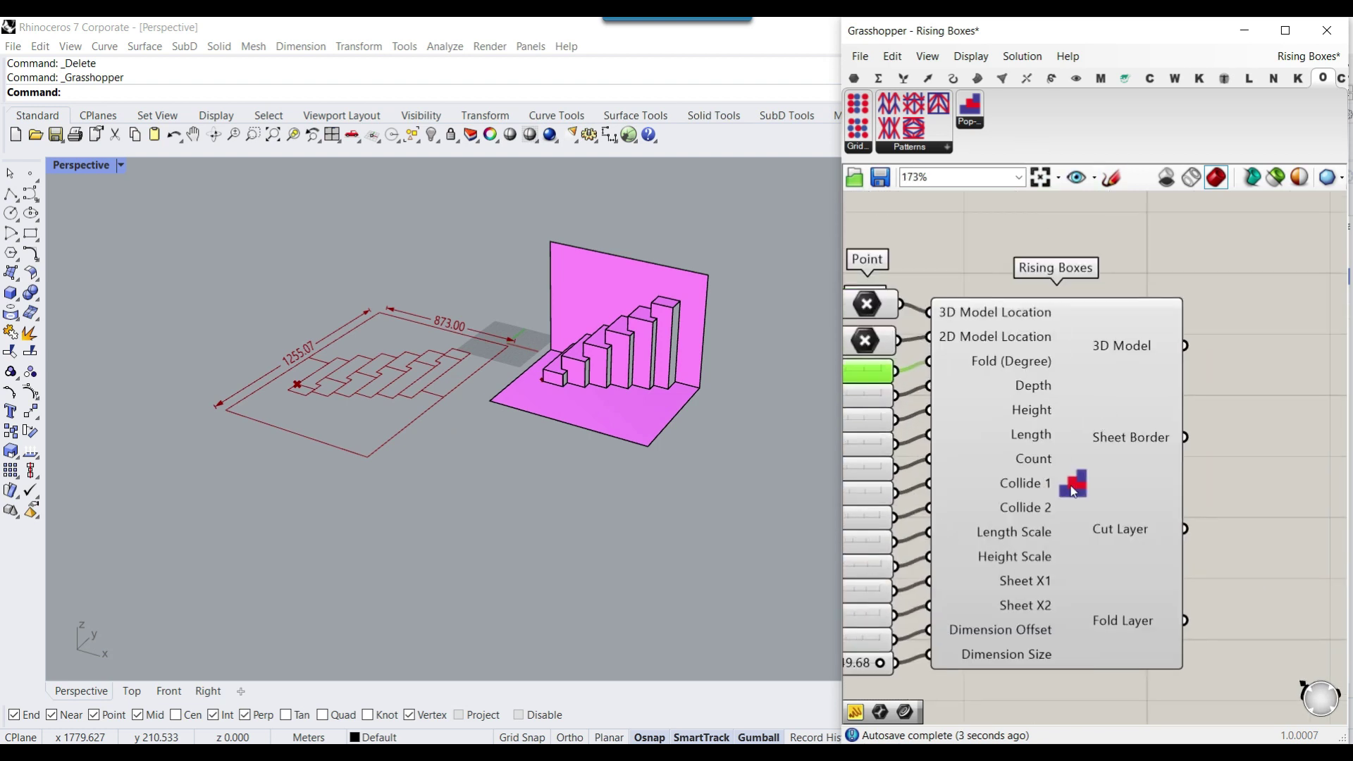
# Step: Check which components the Oricut pop-up group offers and inspect the Rising Boxes card model up close
pyautogui.moveTo(1072, 491)
pyautogui.click(975, 124)
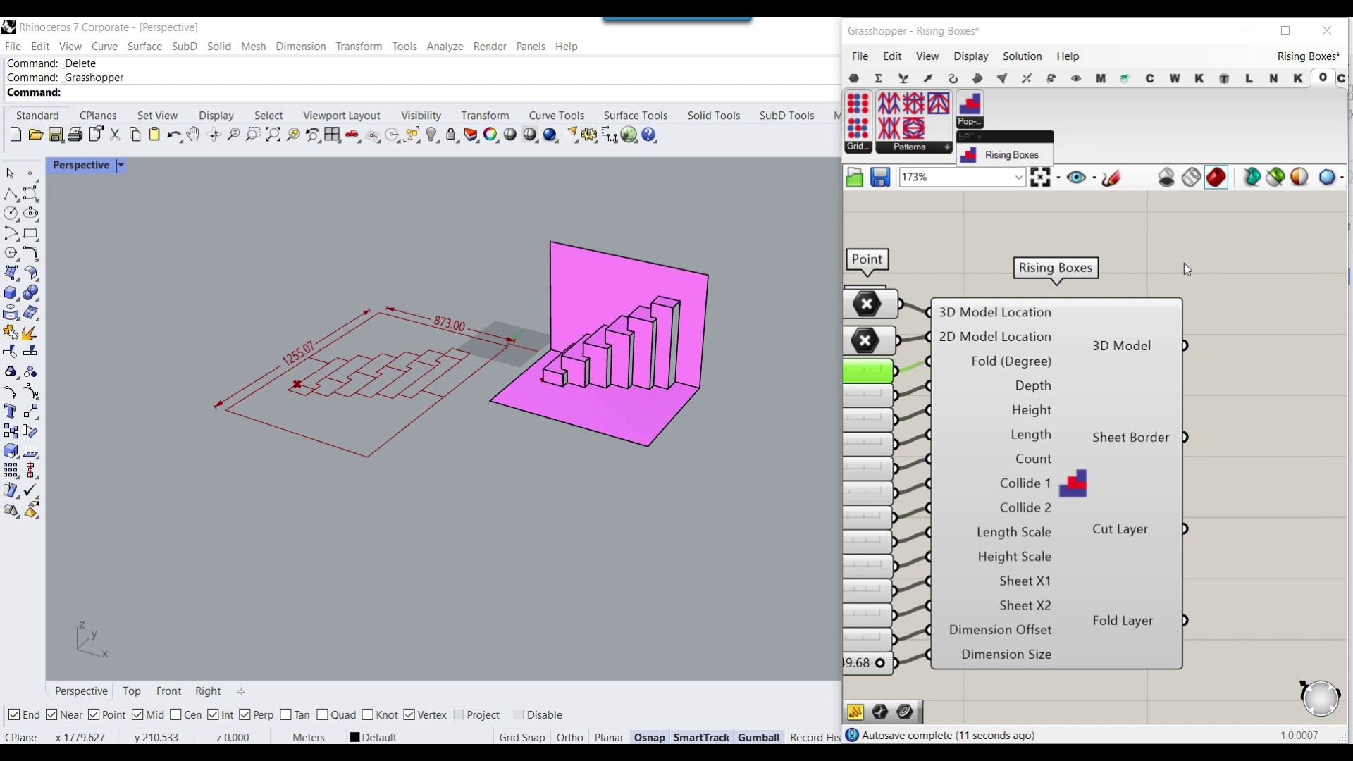
pyautogui.moveTo(422, 370); pyautogui.dragTo(589, 356, button='right')
pyautogui.scroll(4, 589, 358)
pyautogui.moveTo(530, 407); pyautogui.dragTo(581, 379, button='right')
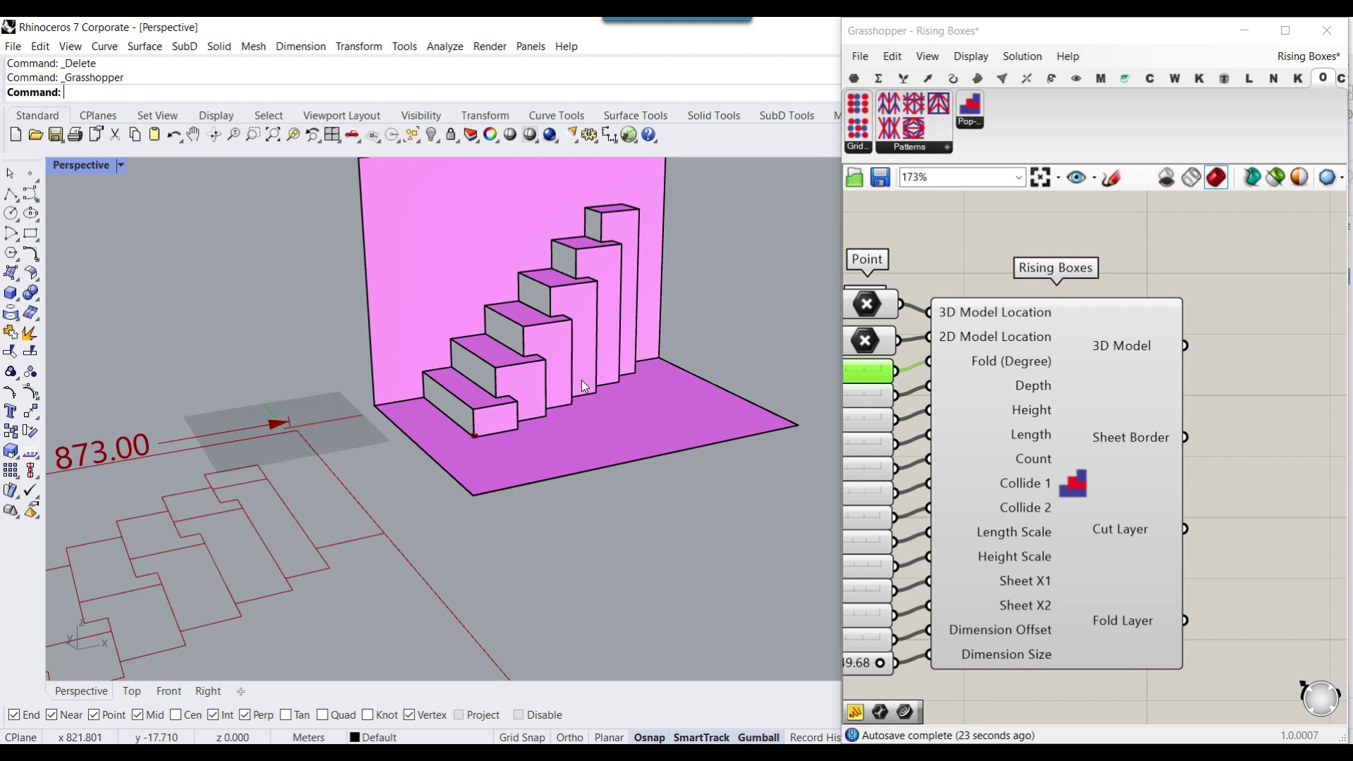
# Step: Look through the components in the Oricut Patterns and Grid groups and view the card model from the front
pyautogui.click(916, 146)
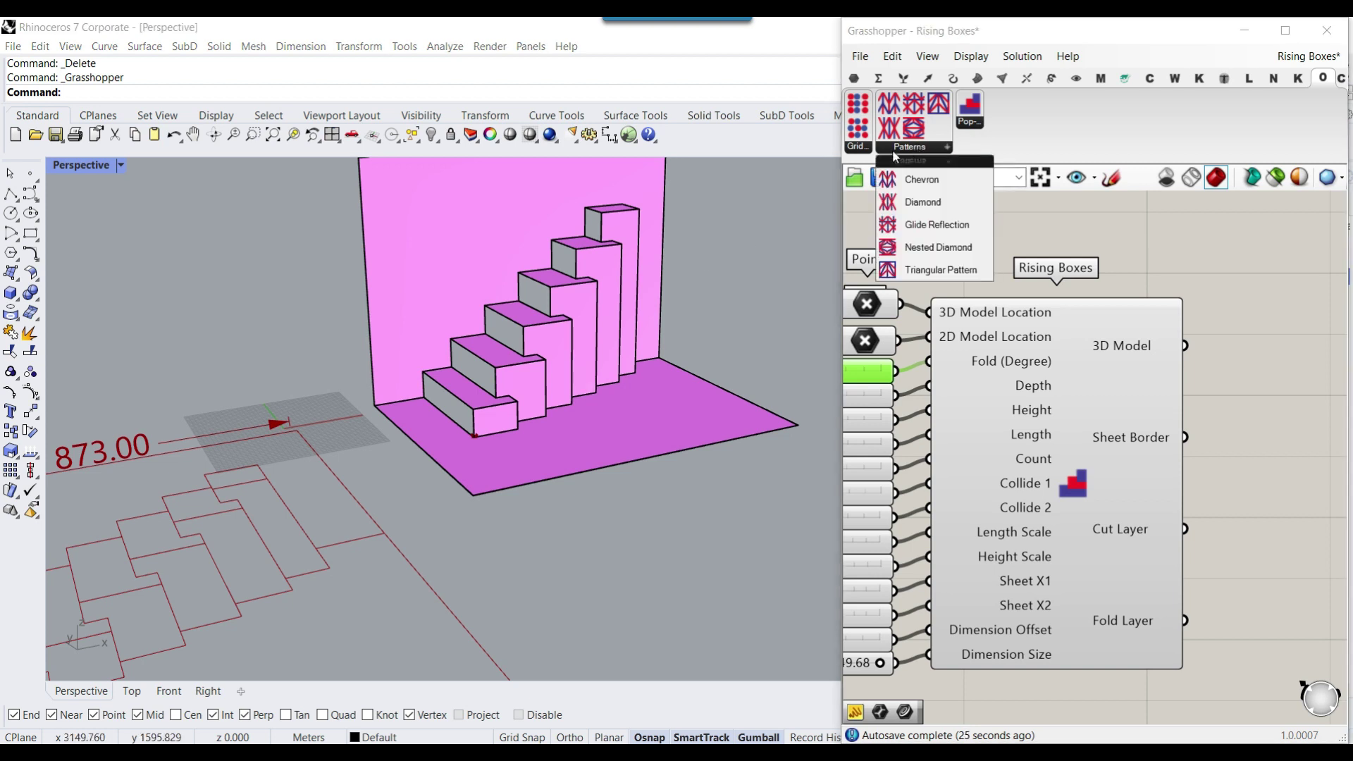
pyautogui.click(859, 149)
pyautogui.click(914, 146)
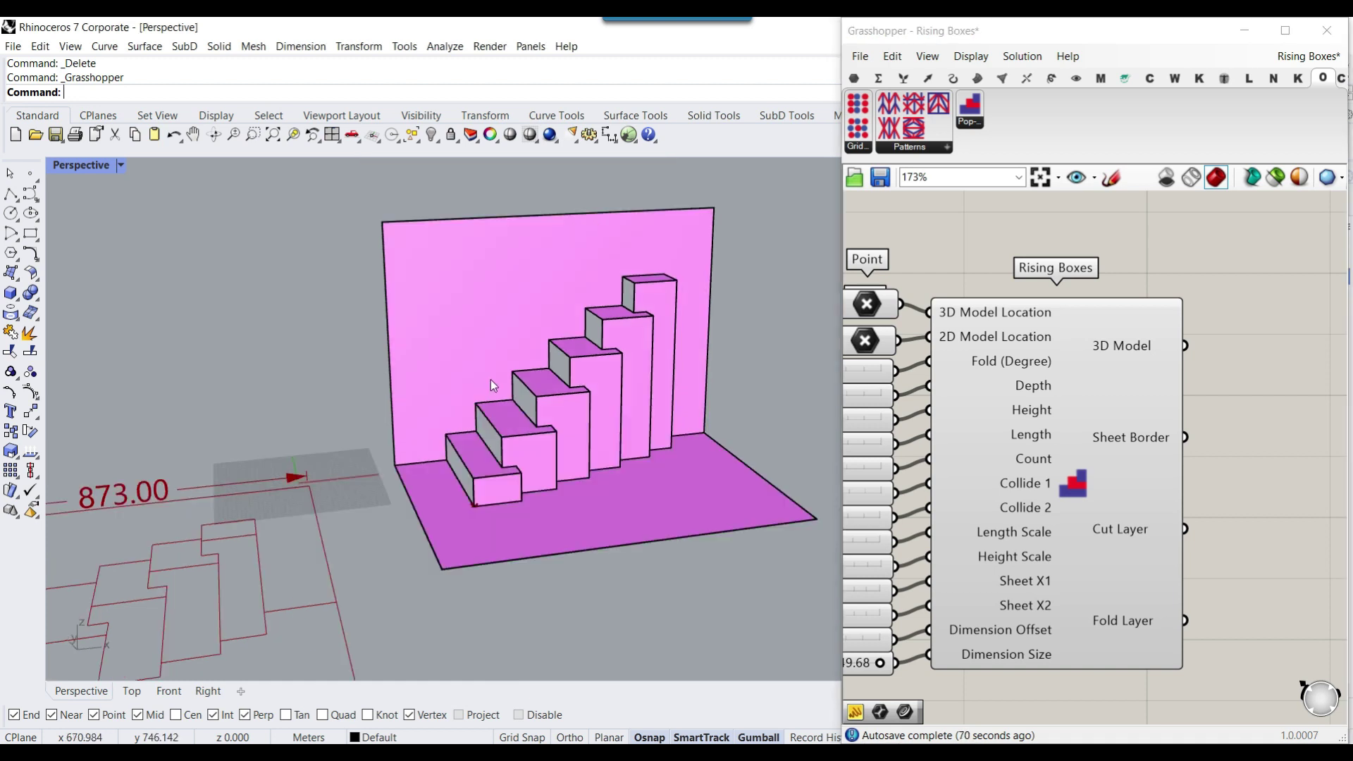
pyautogui.moveTo(431, 418); pyautogui.dragTo(552, 407, button='right')
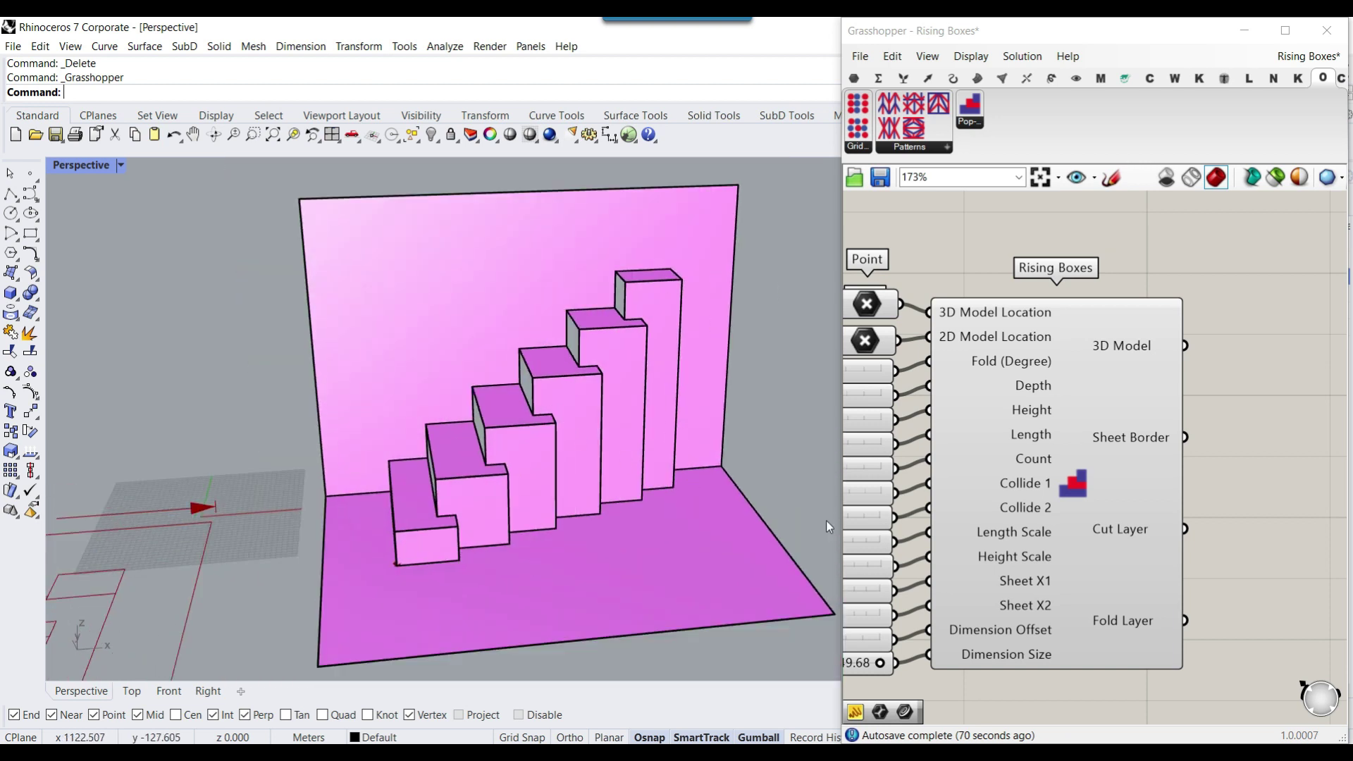